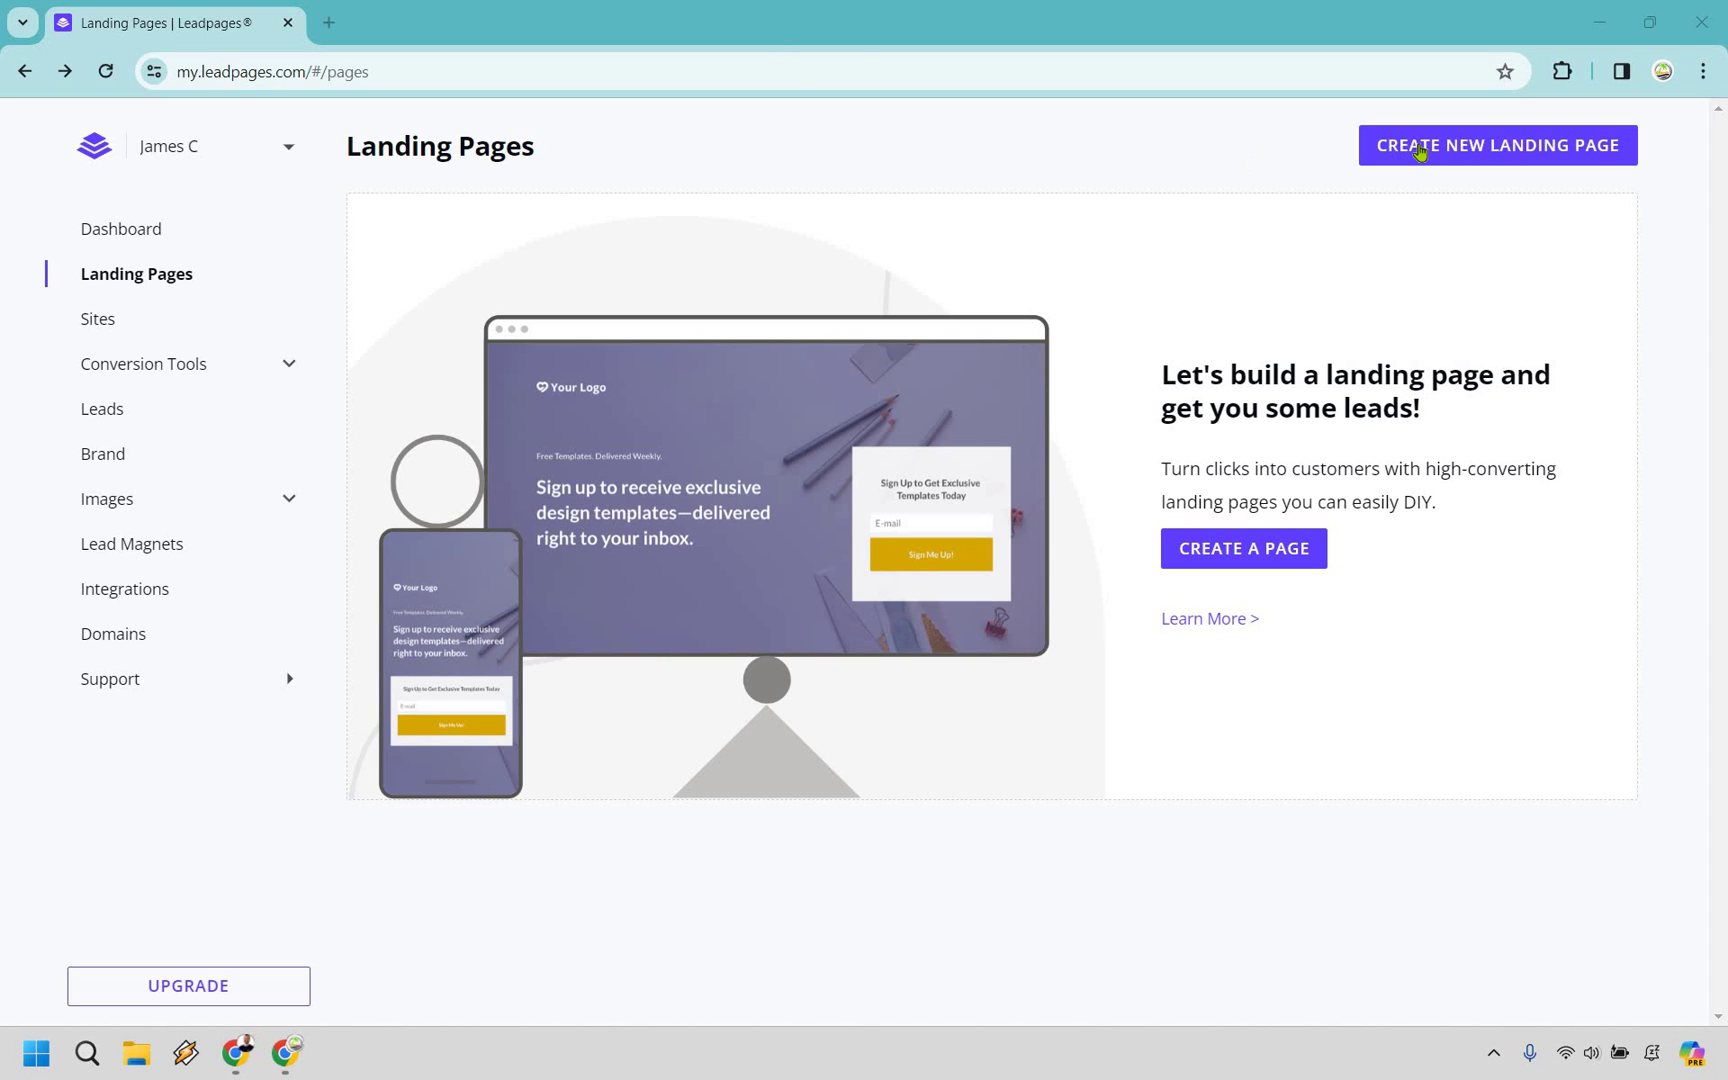
Start a new landing page and browse the conversion-sorted templates from Free Guide onward
click(1420, 148)
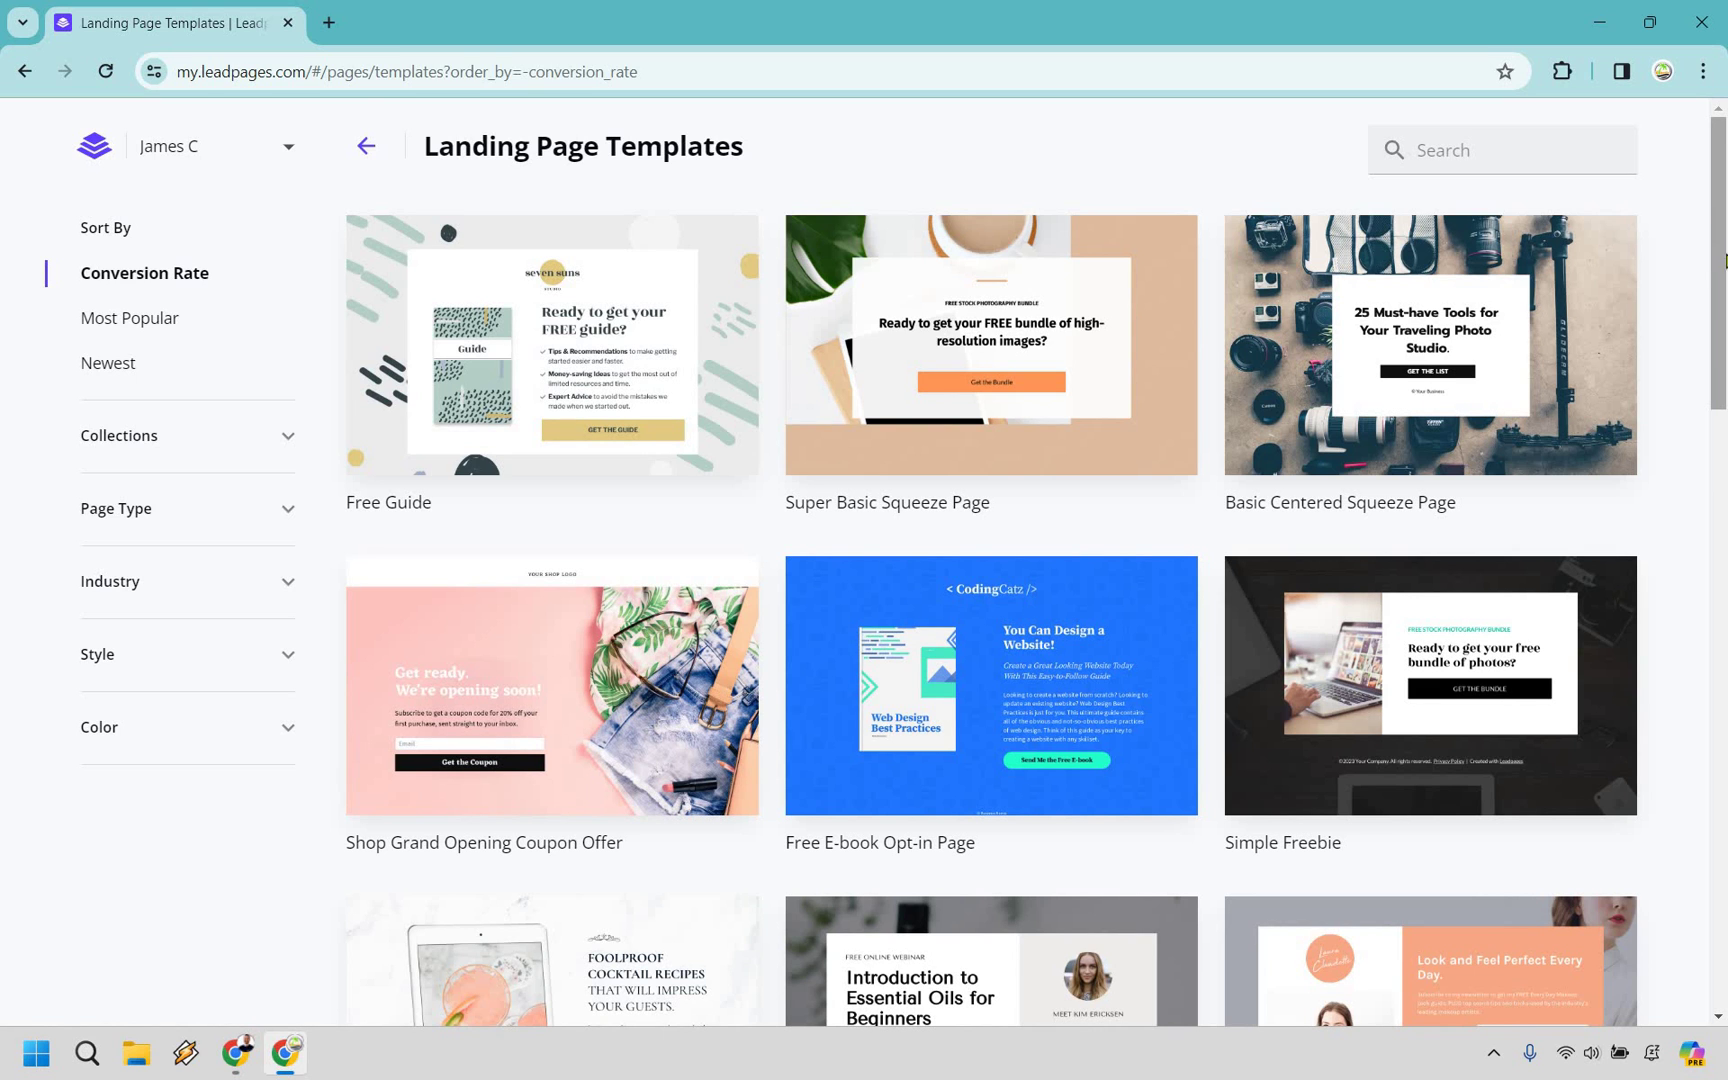
scroll(1725, 365, down, 5)
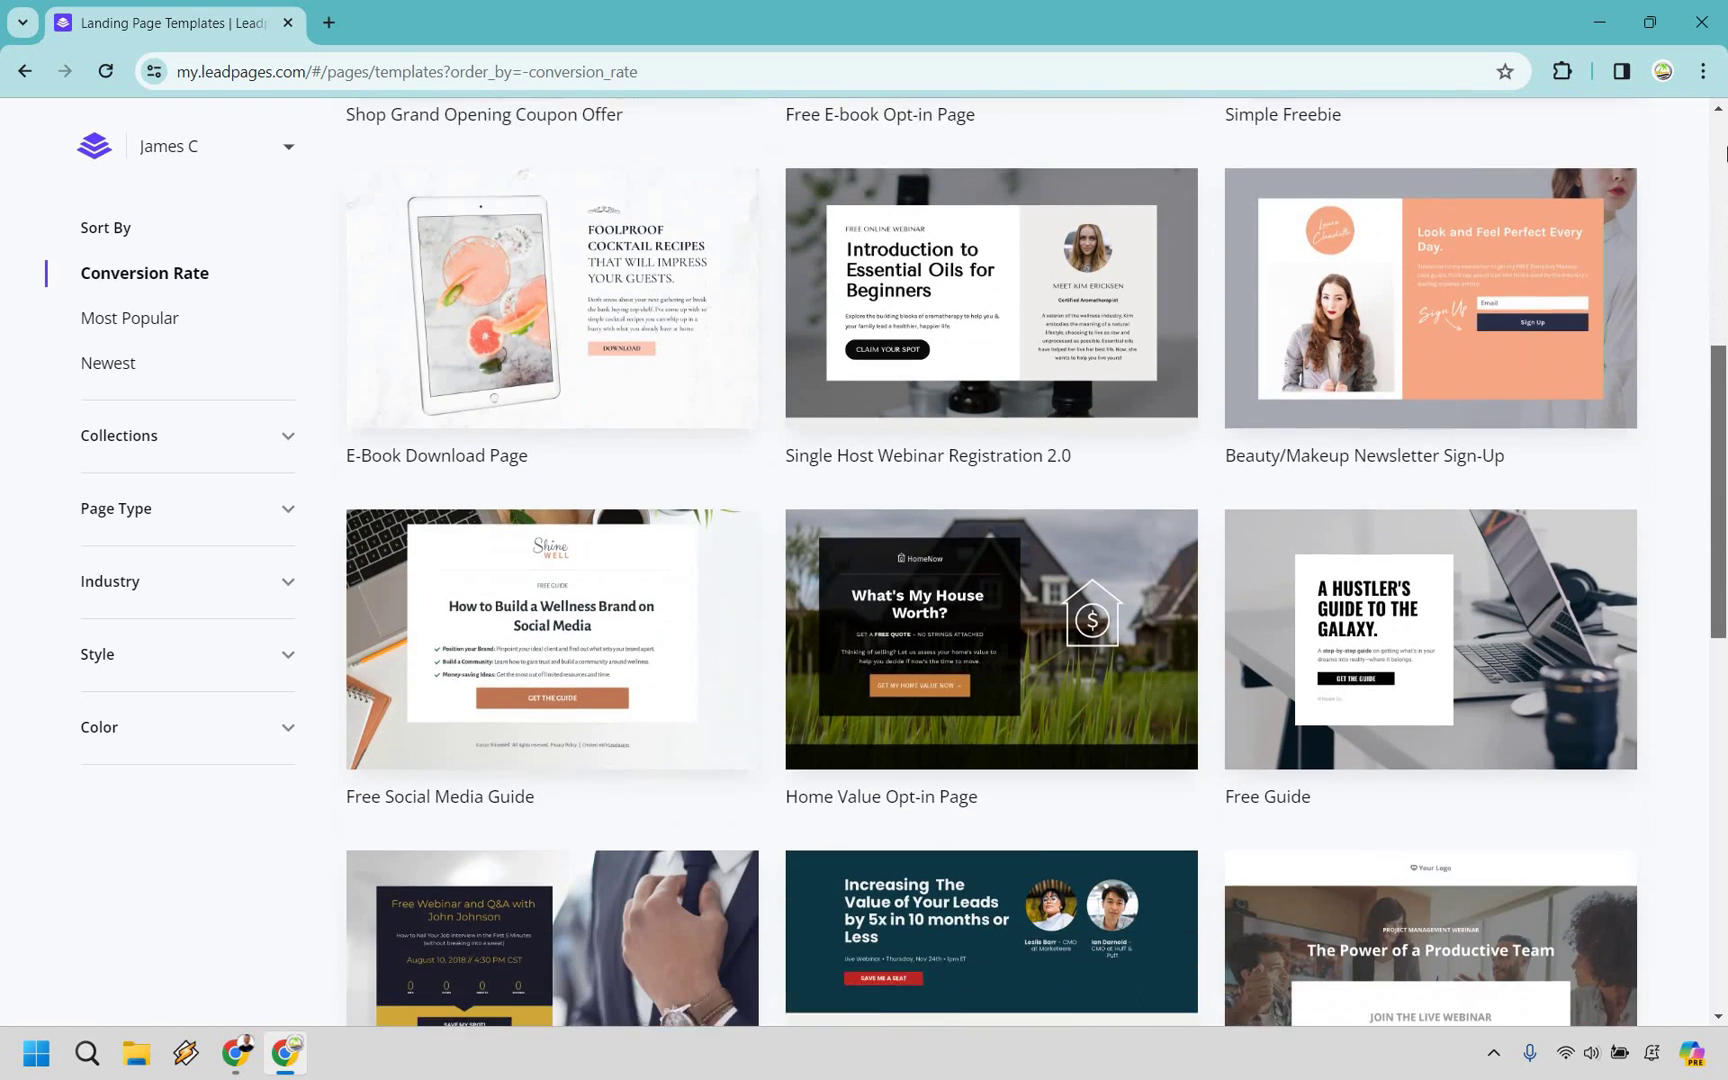
scroll(1725, 150, up, 5)
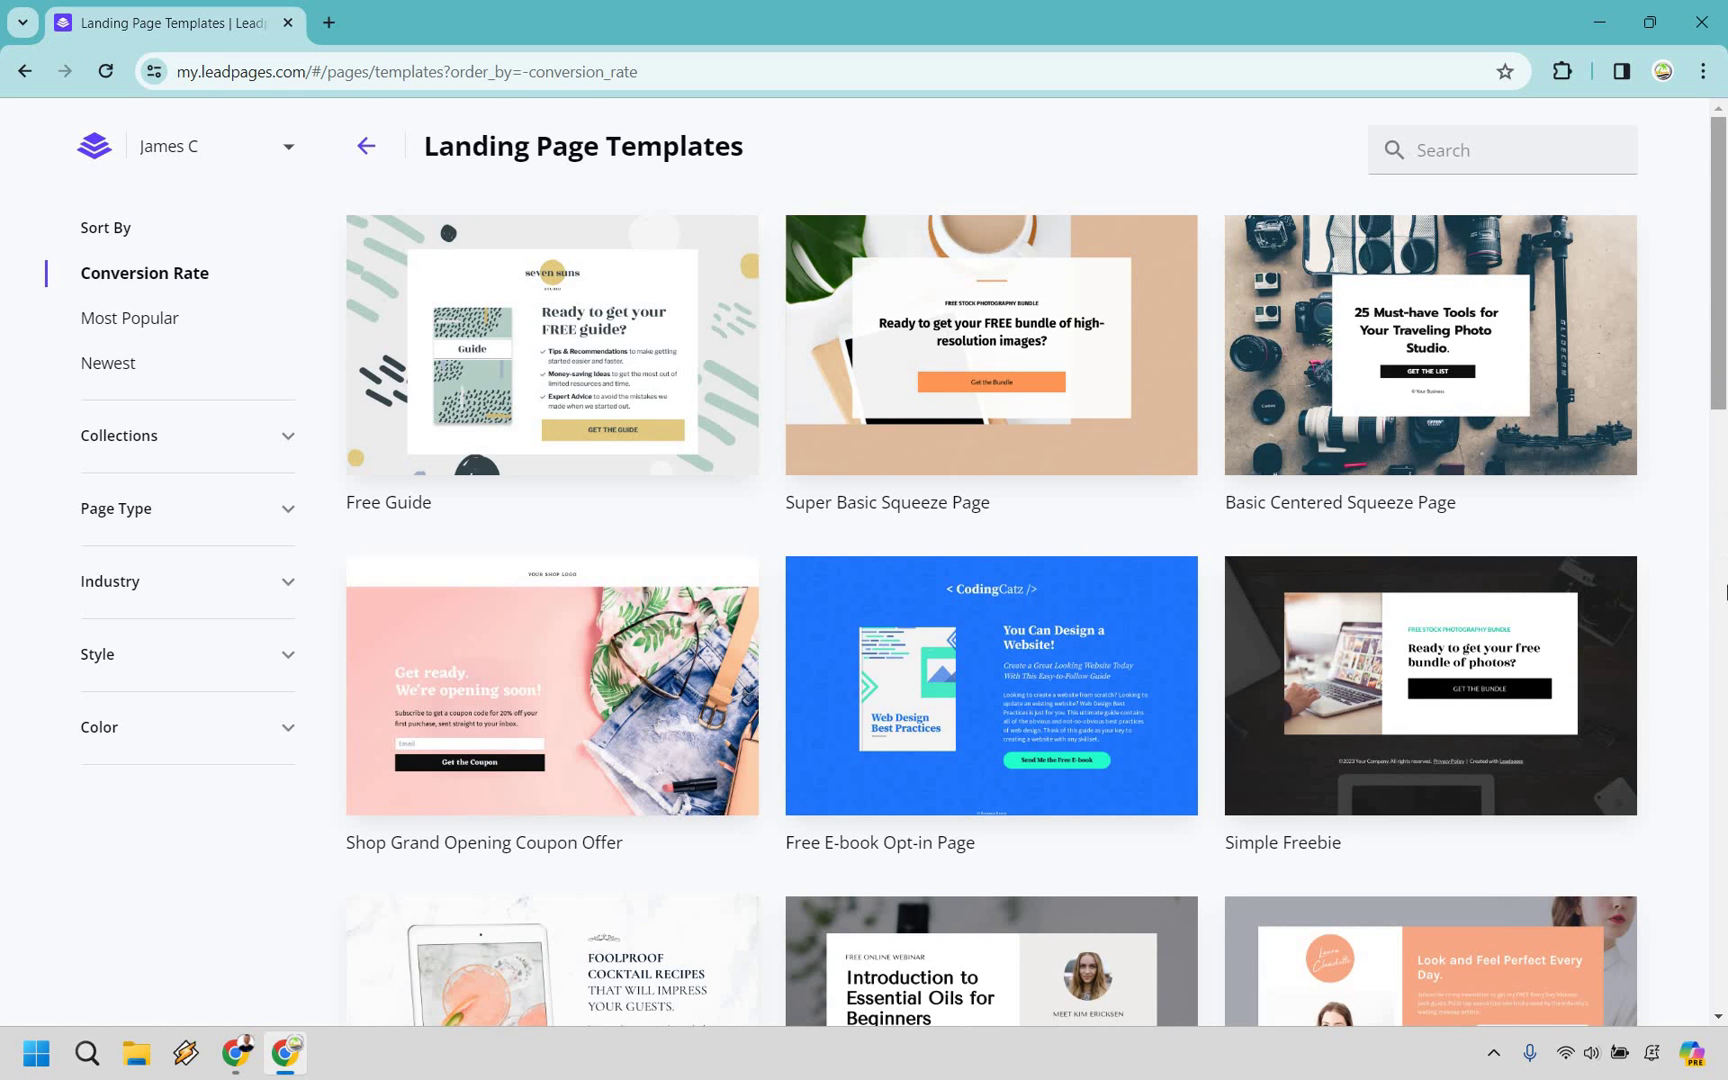
scroll(1700, 620, down, 13)
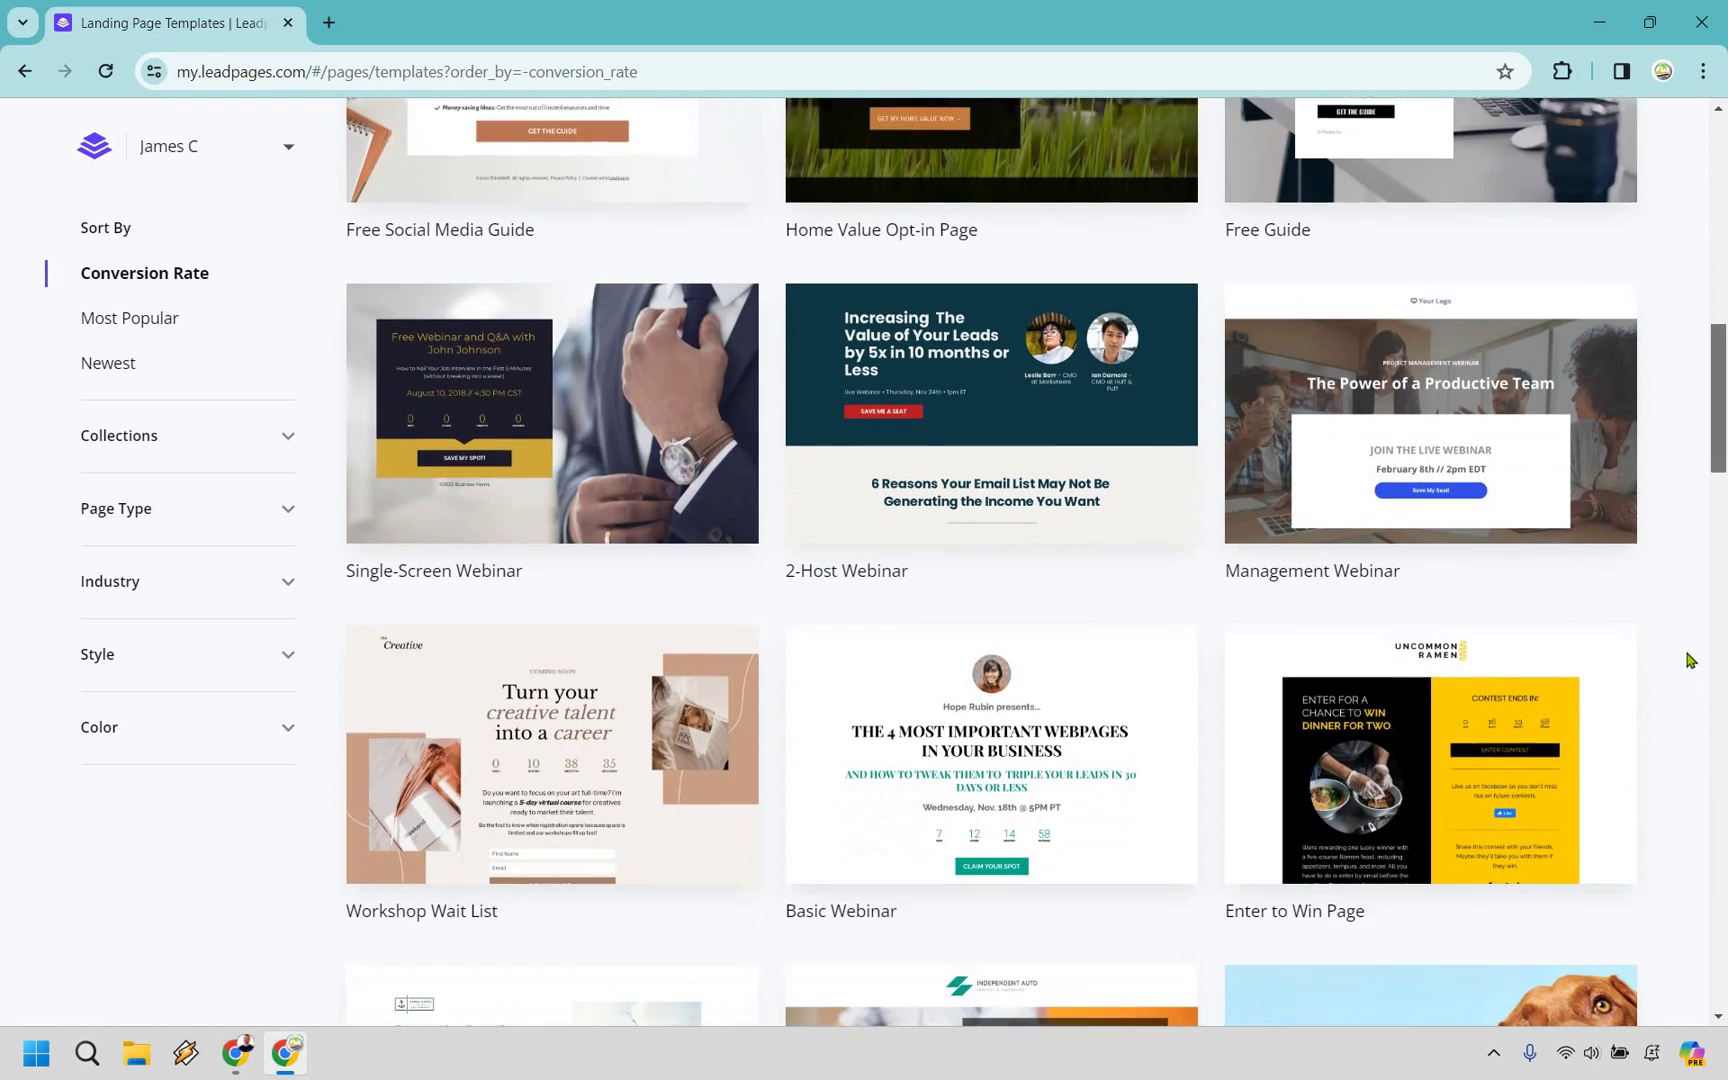
scroll(1688, 655, down, 2)
scroll(1690, 650, down, 5)
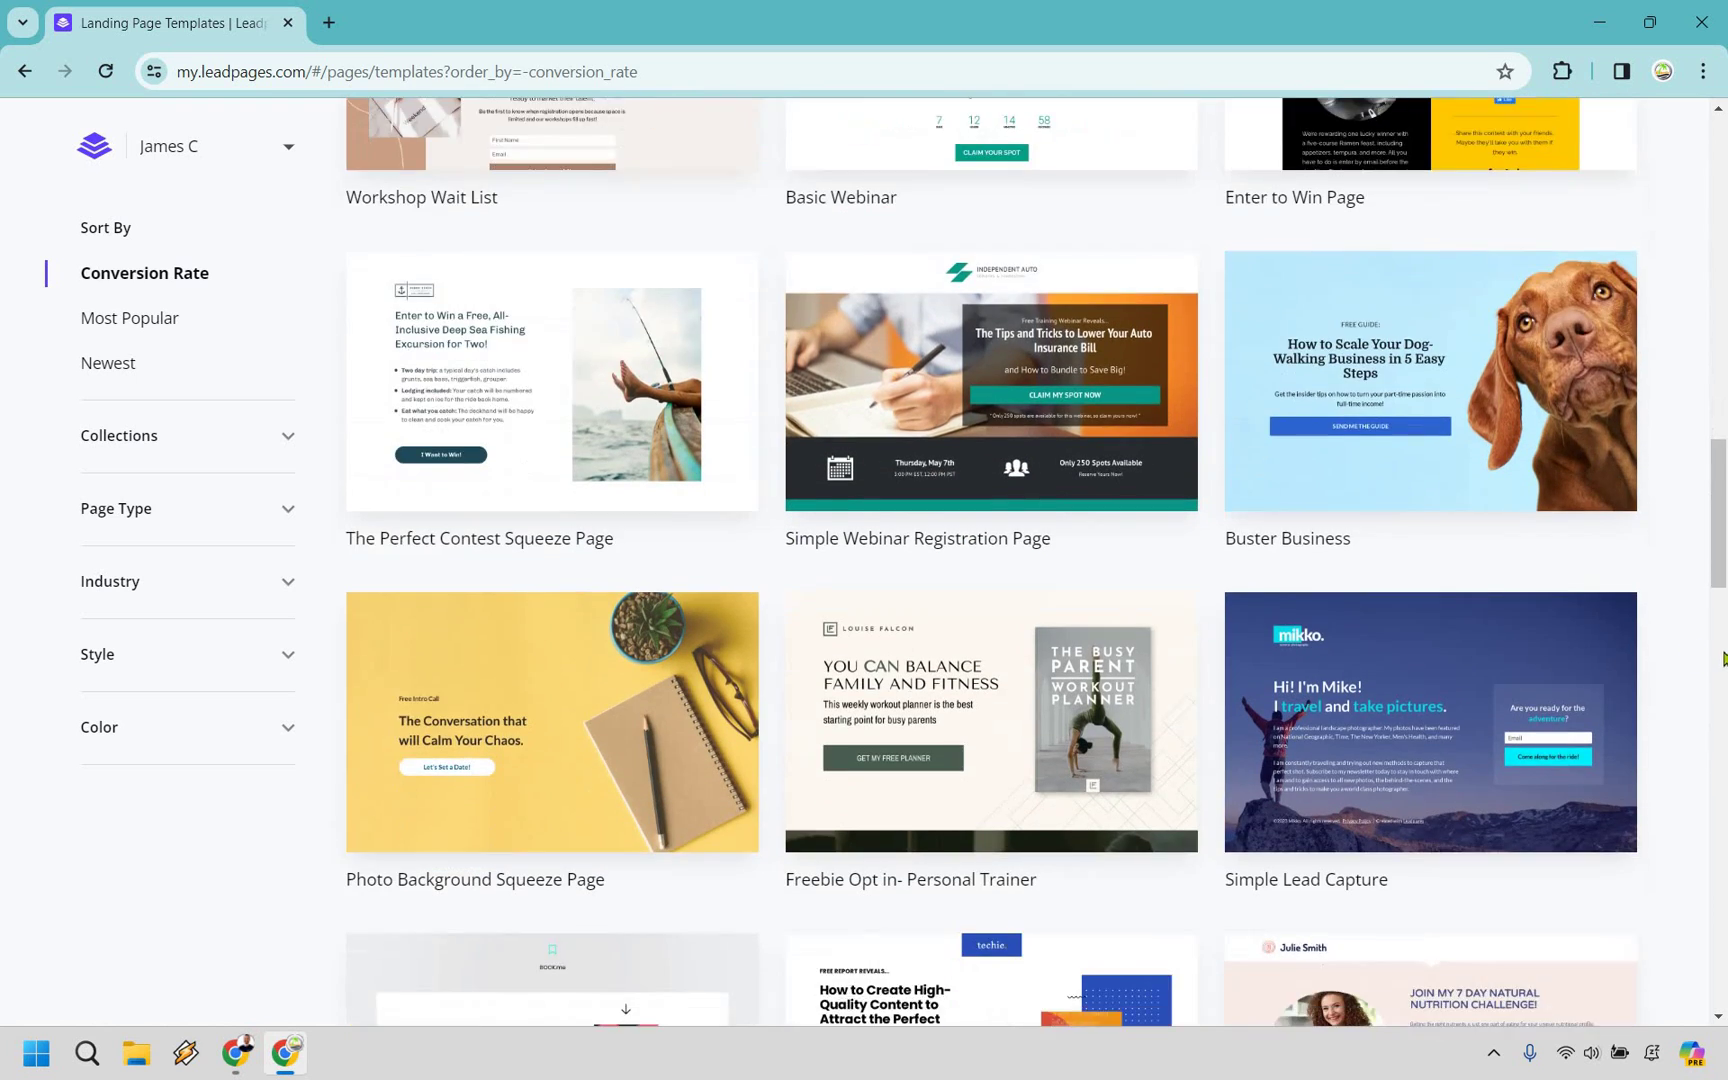
scroll(1688, 655, down, 3)
scroll(1688, 655, down, 6)
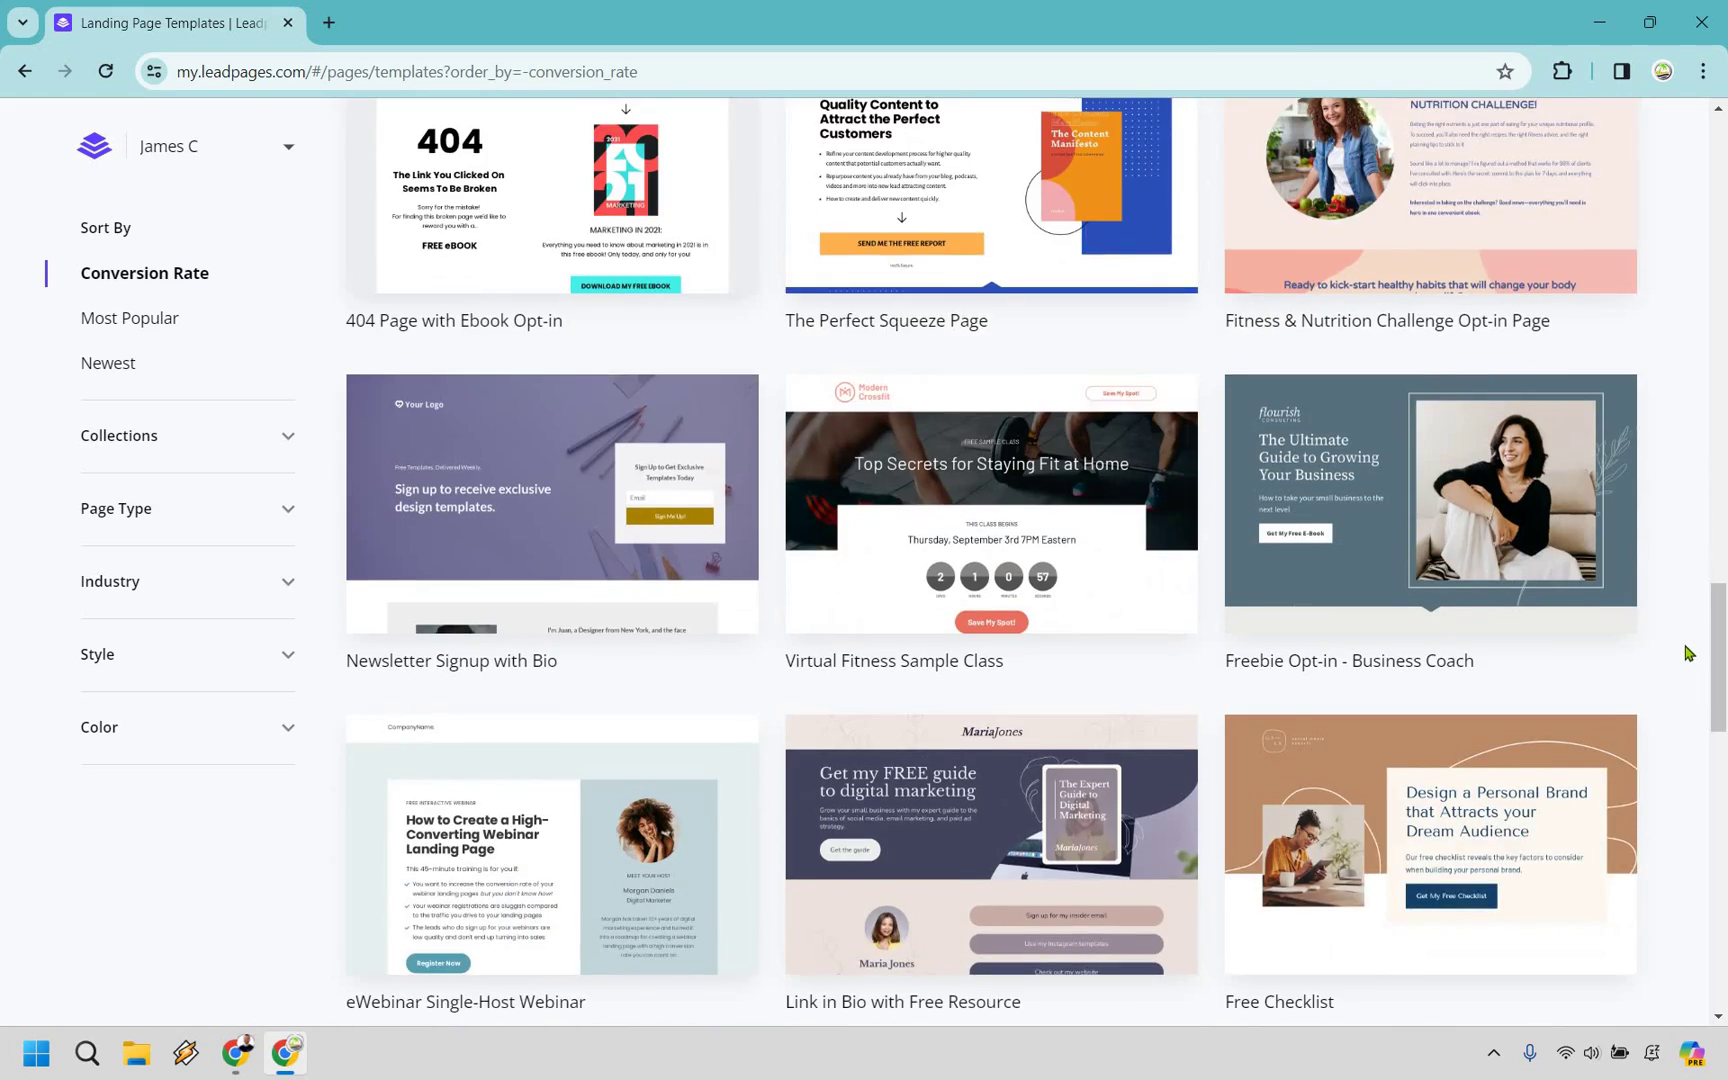
scroll(1688, 652, down, 4)
scroll(1700, 600, down, 7)
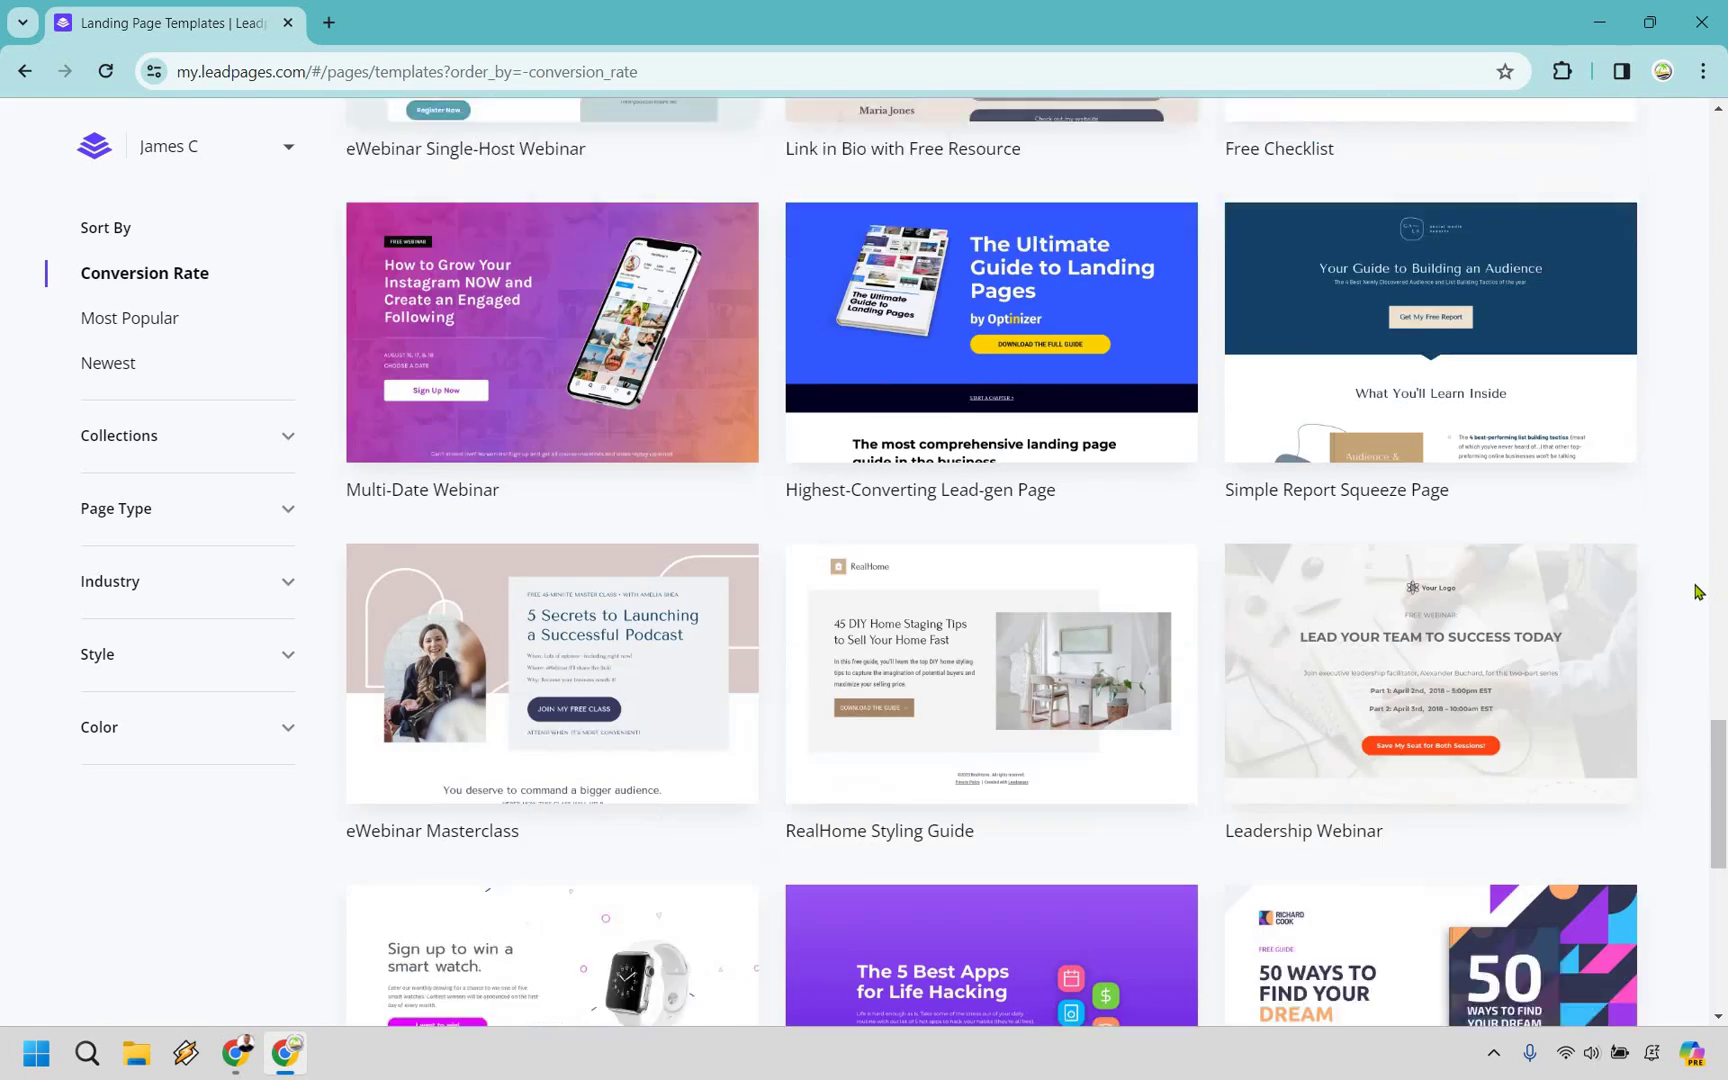
scroll(1697, 592, down, 5)
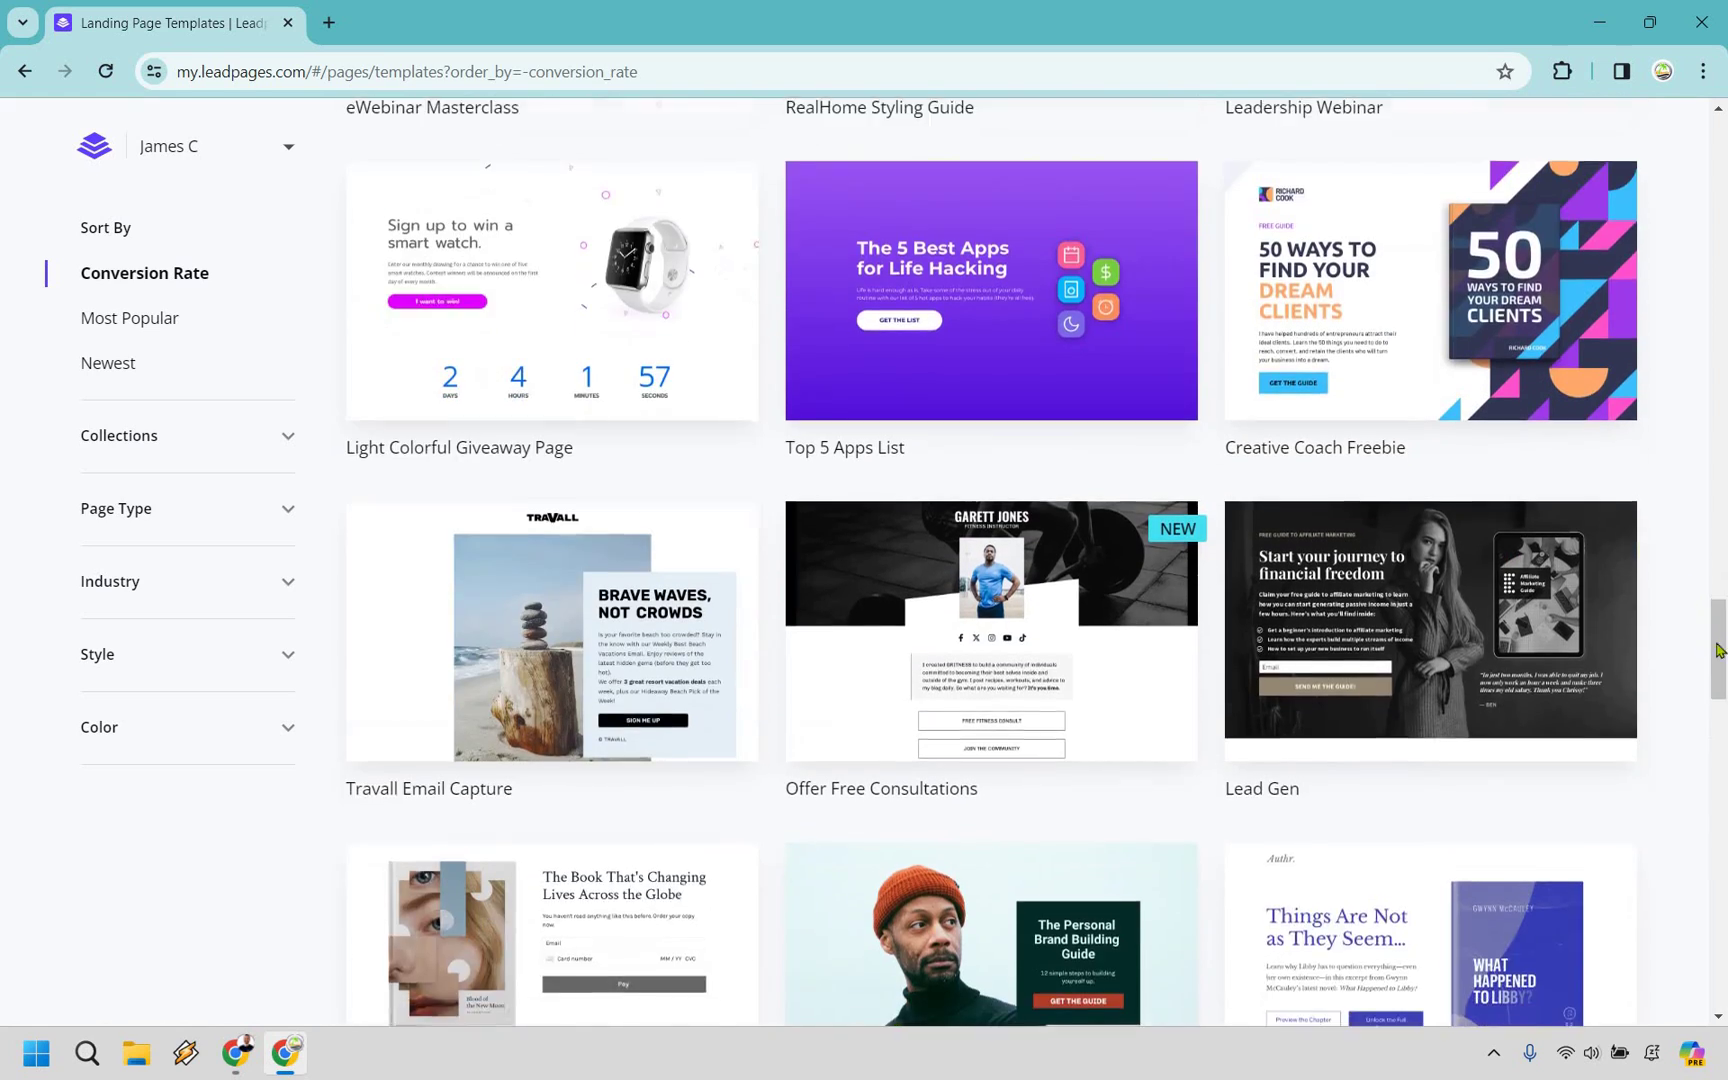
scroll(1724, 110, up, 20)
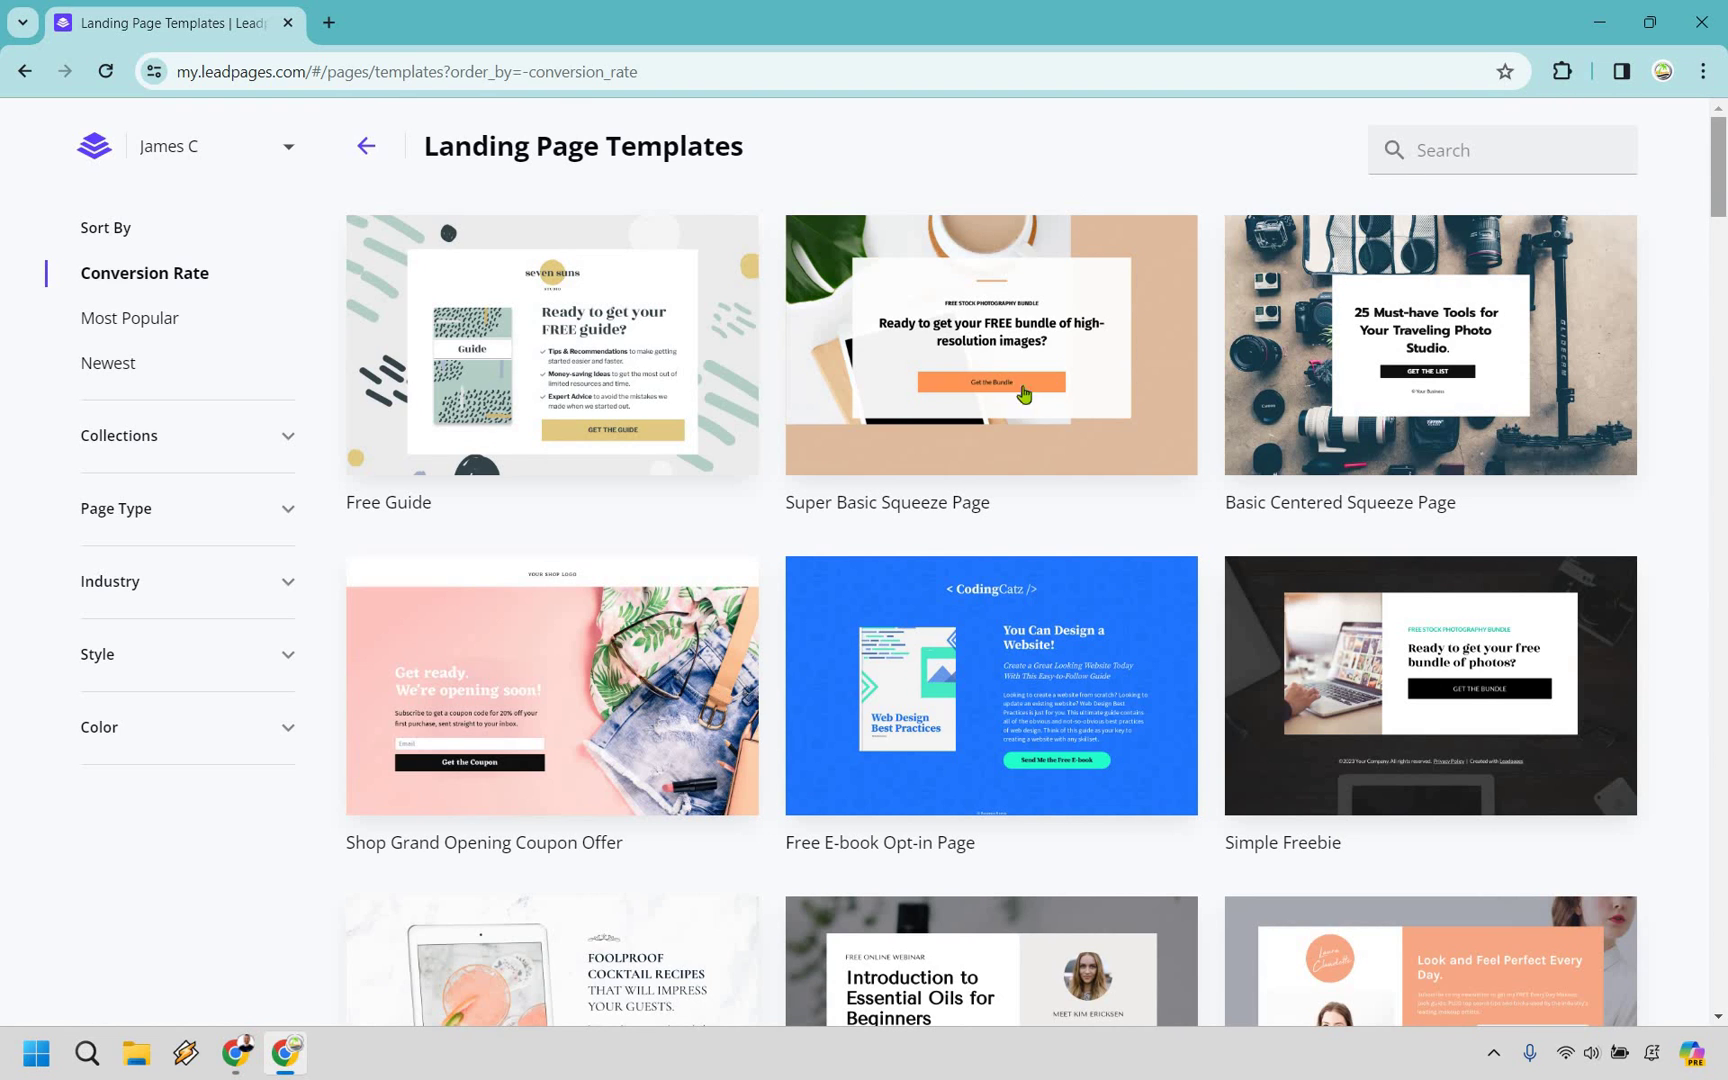
Bring up the START BUILDING option on the Super Basic Squeeze Page template
mouse_move(1180, 335)
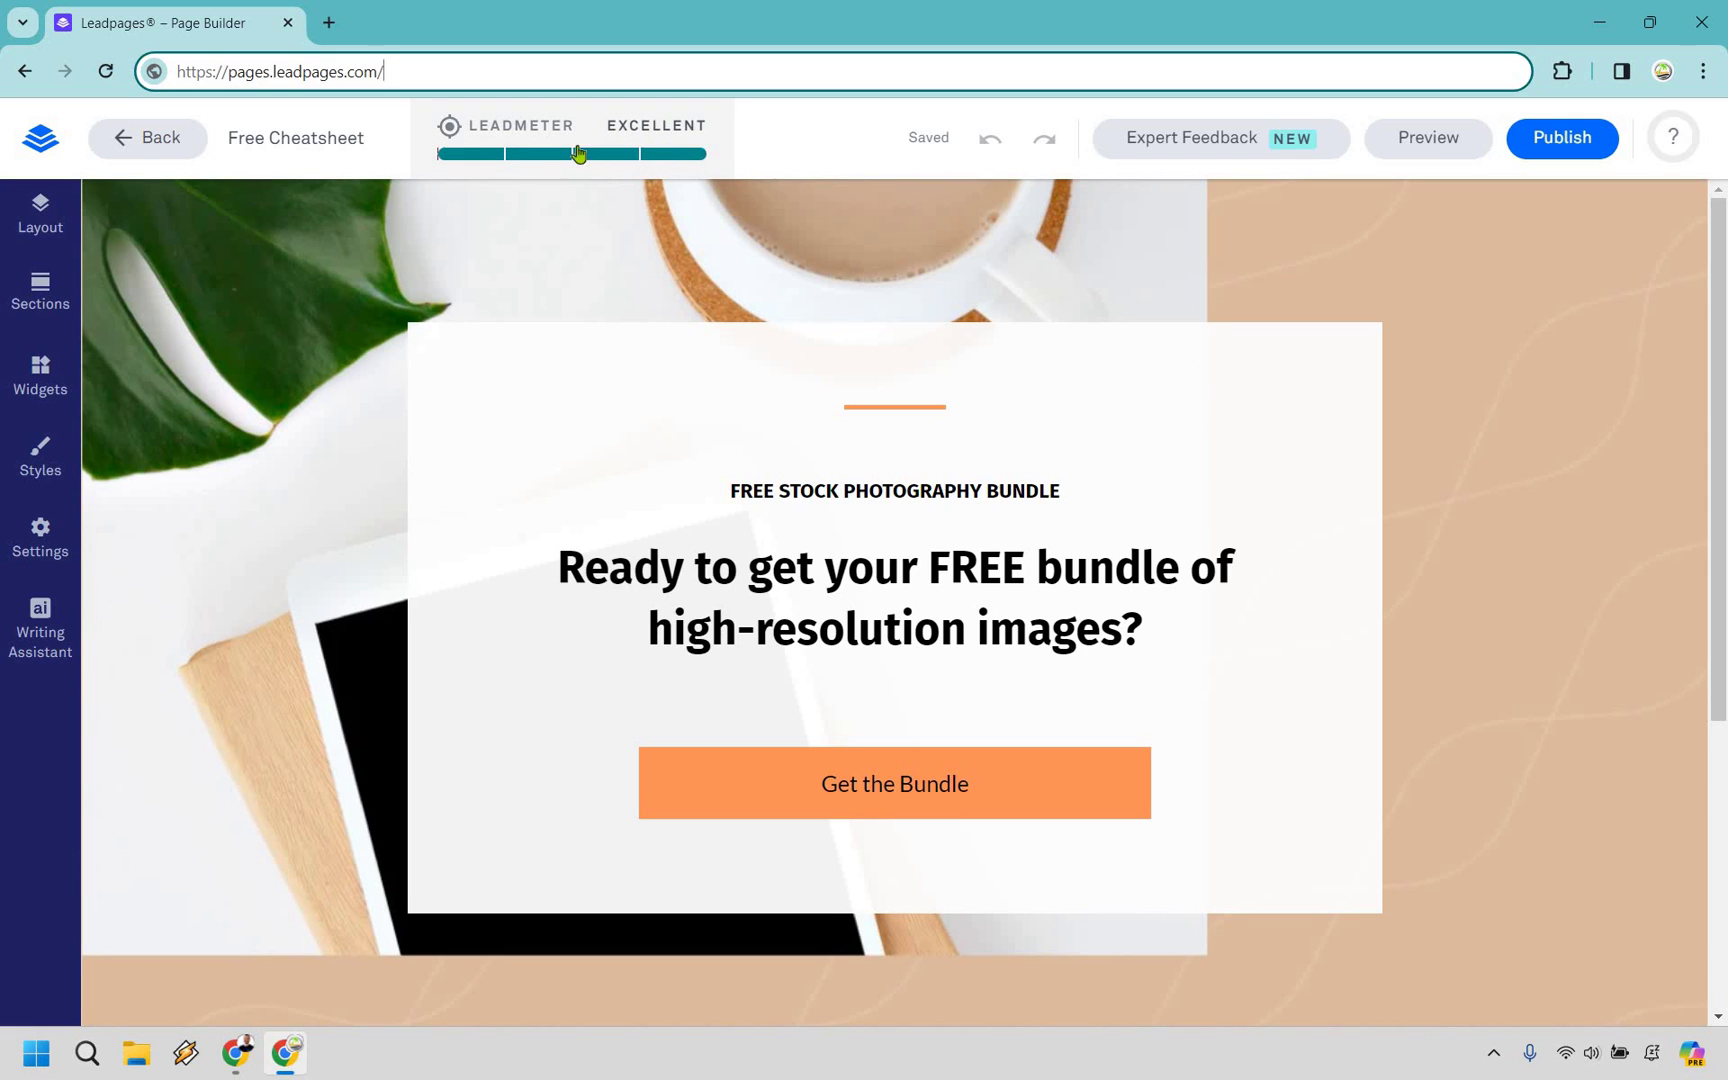
click(643, 140)
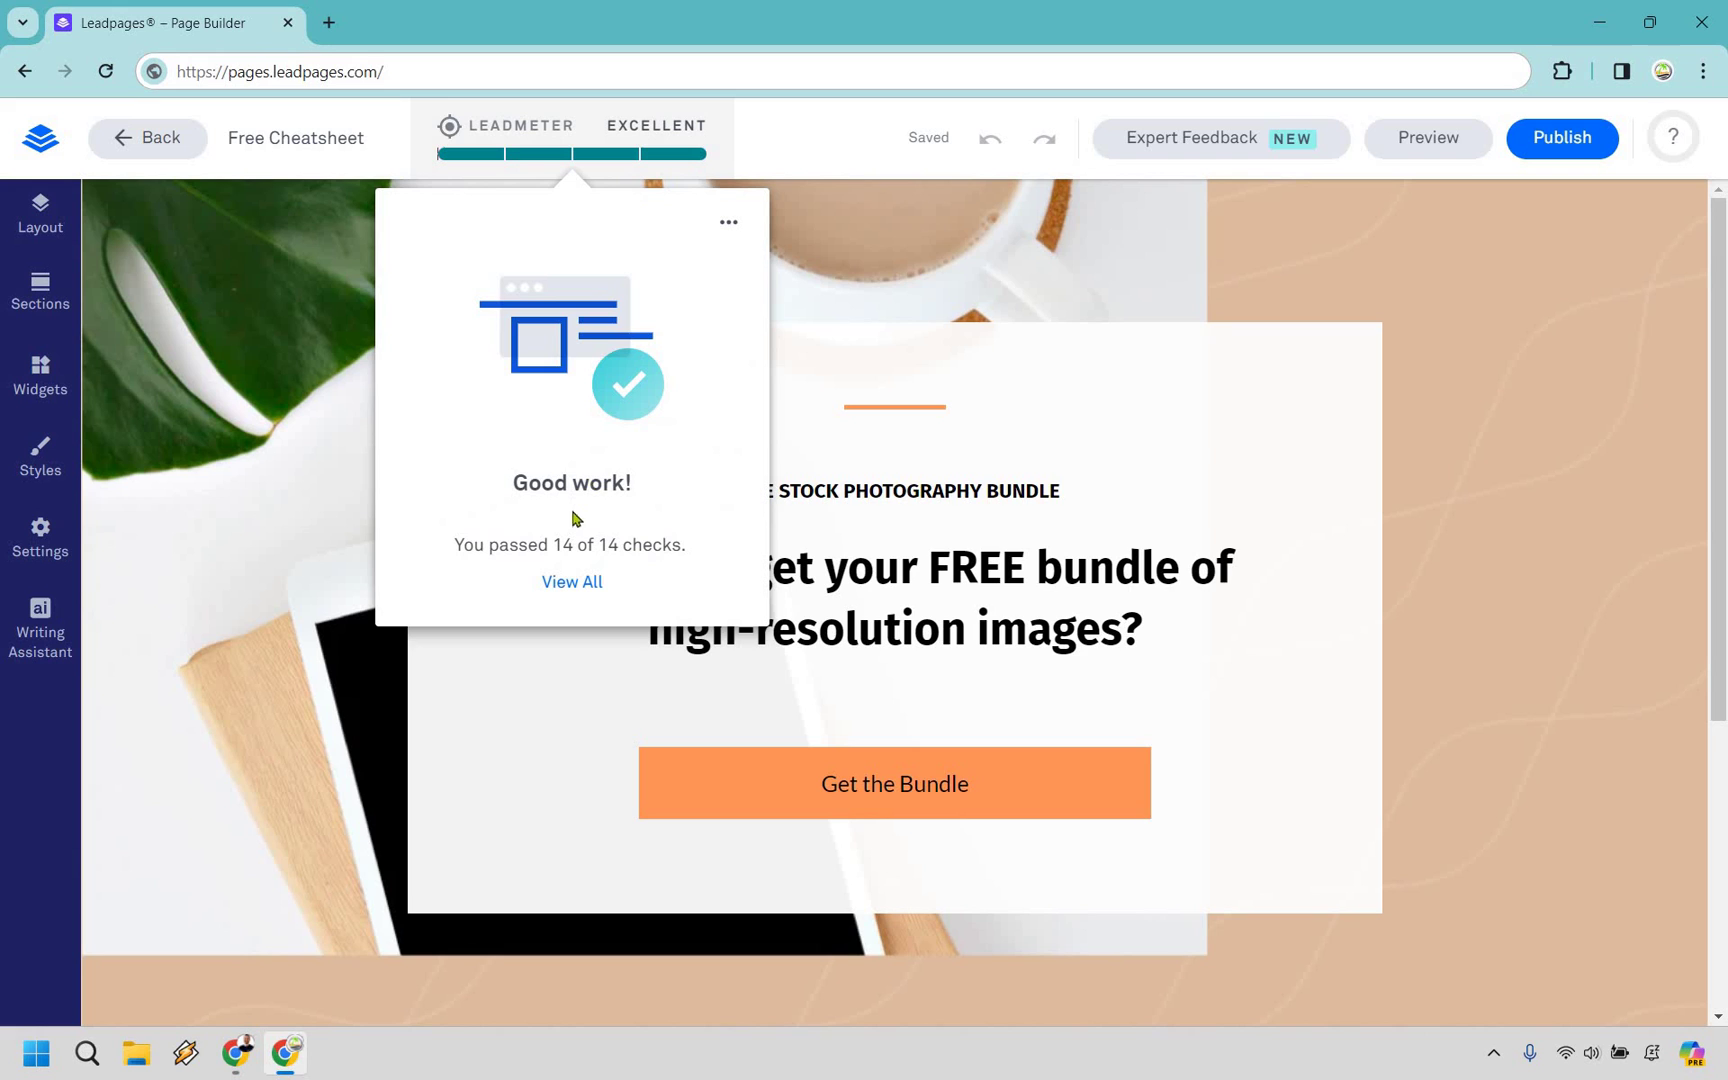
click(578, 584)
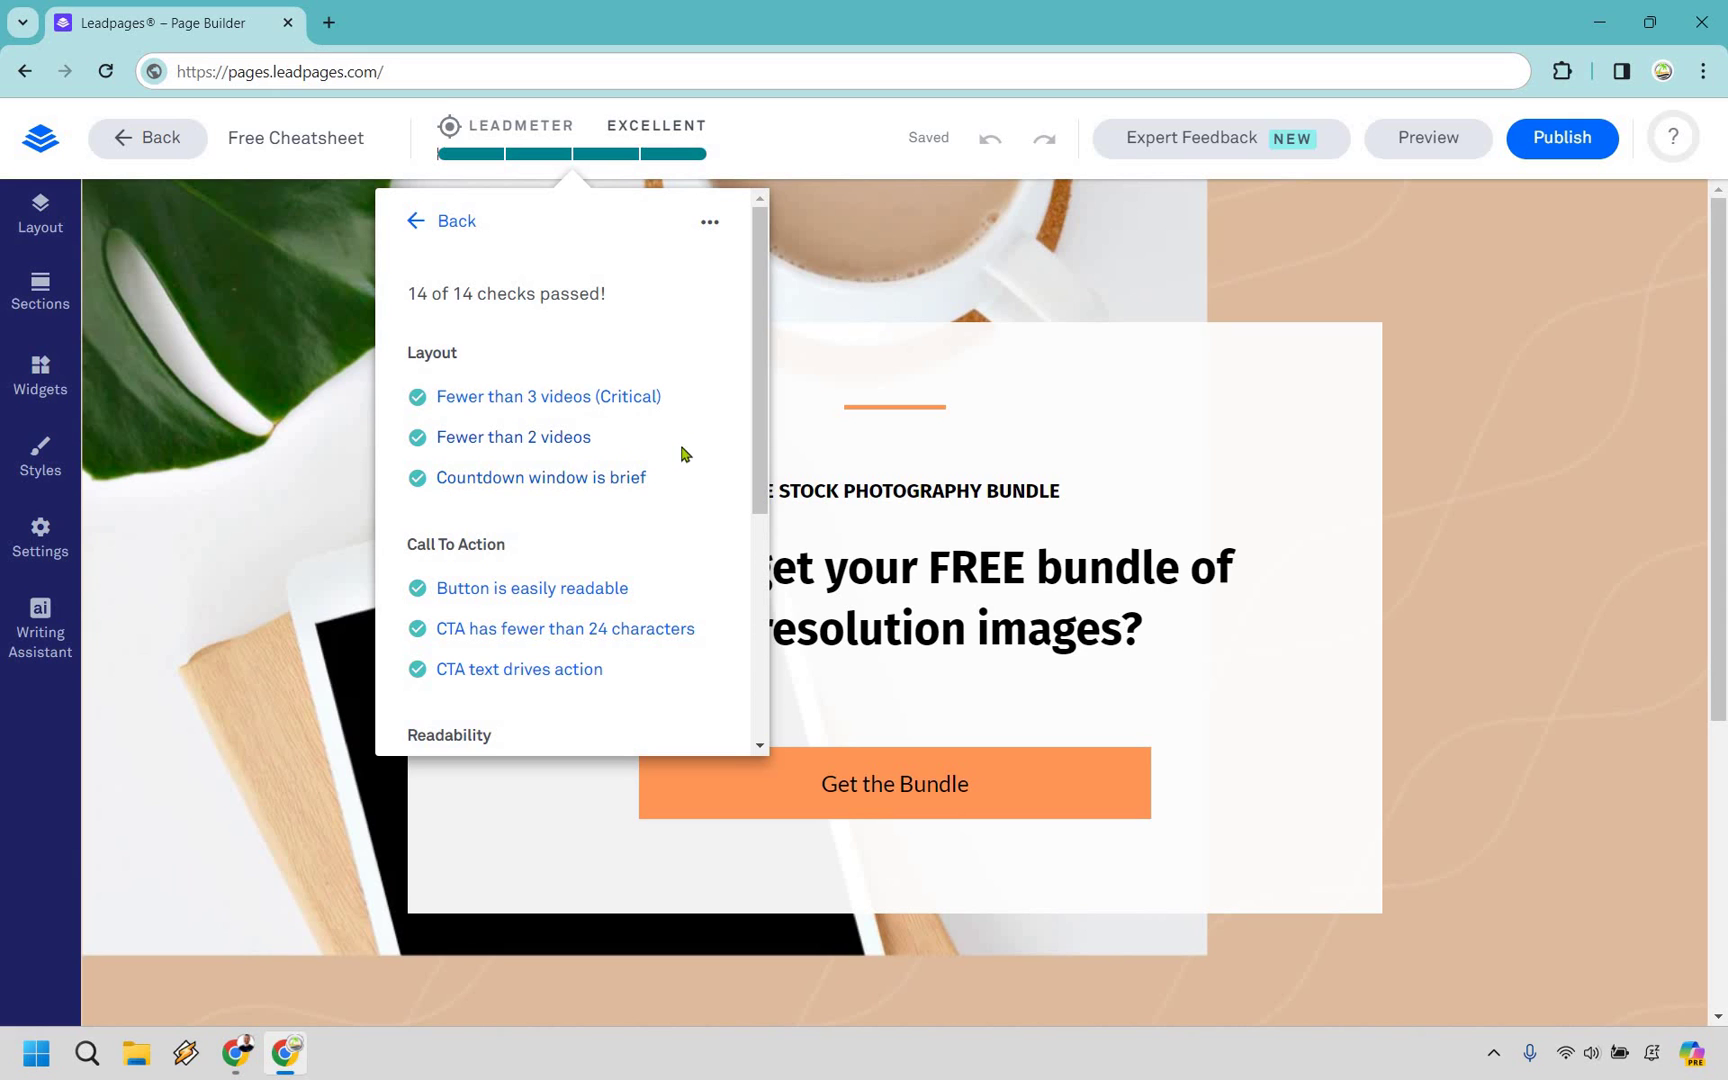
scroll(686, 418, down, 2)
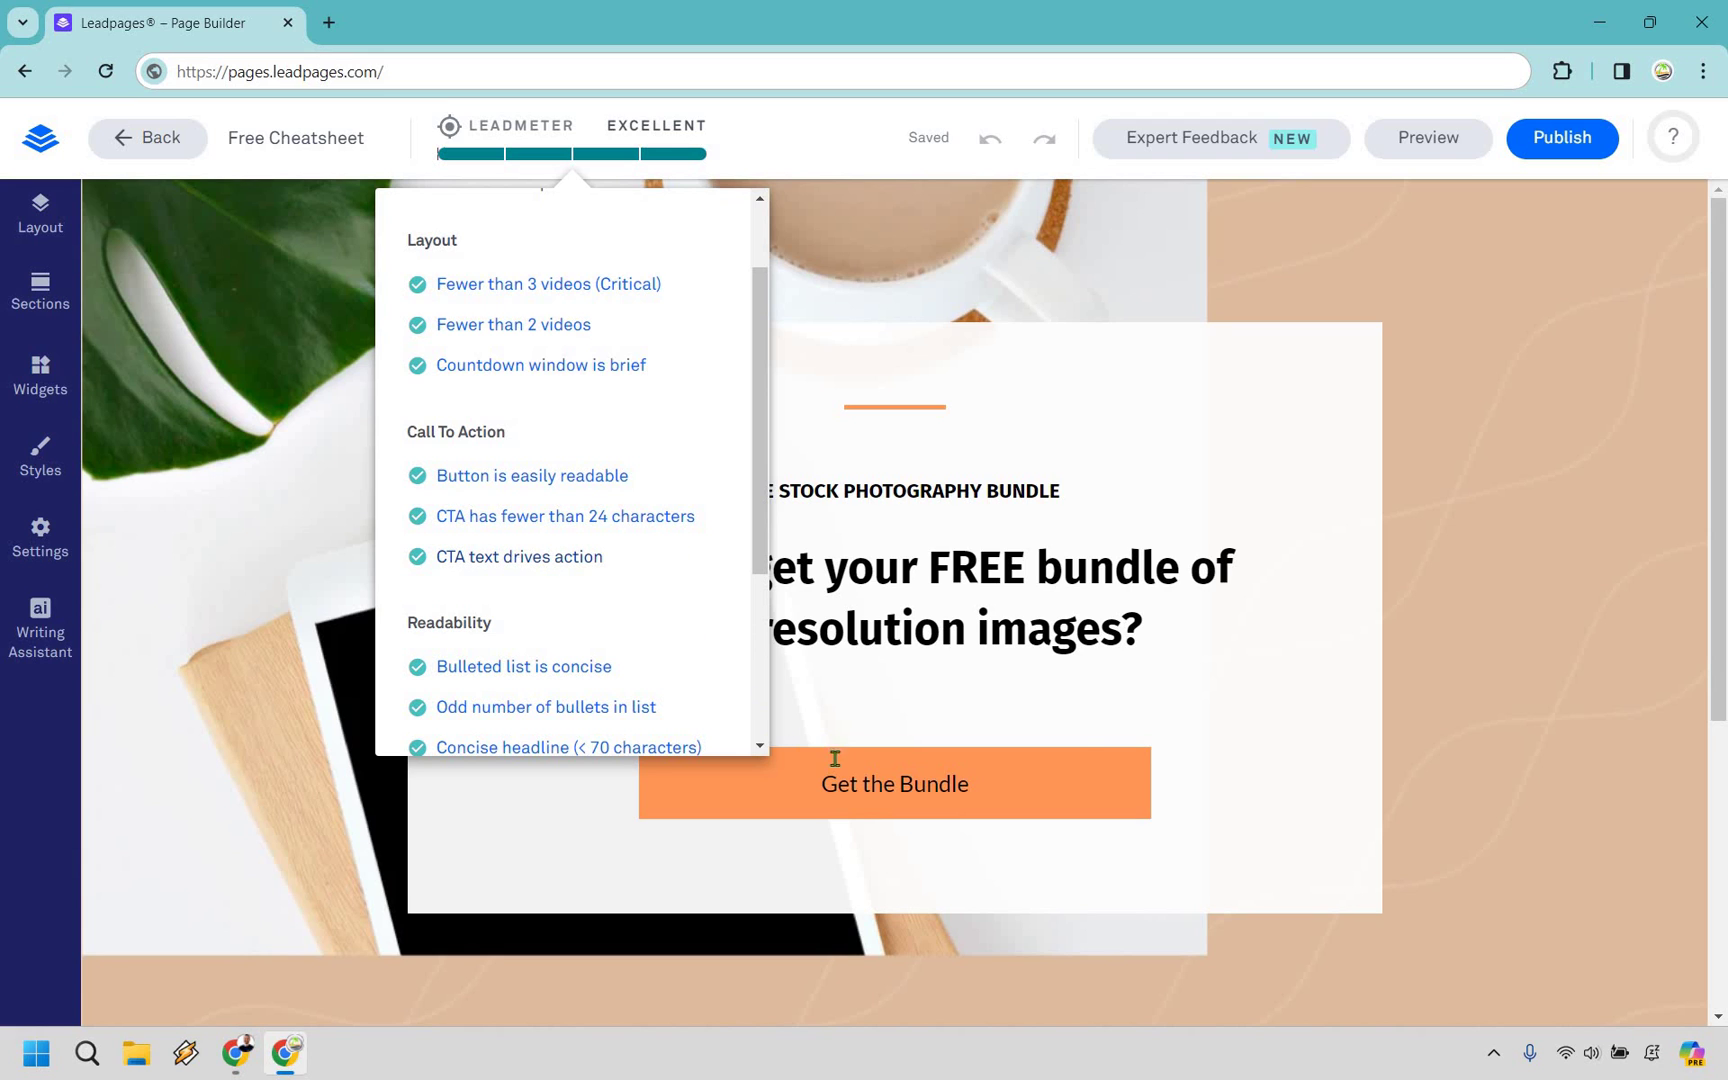
mouse_move(838, 779)
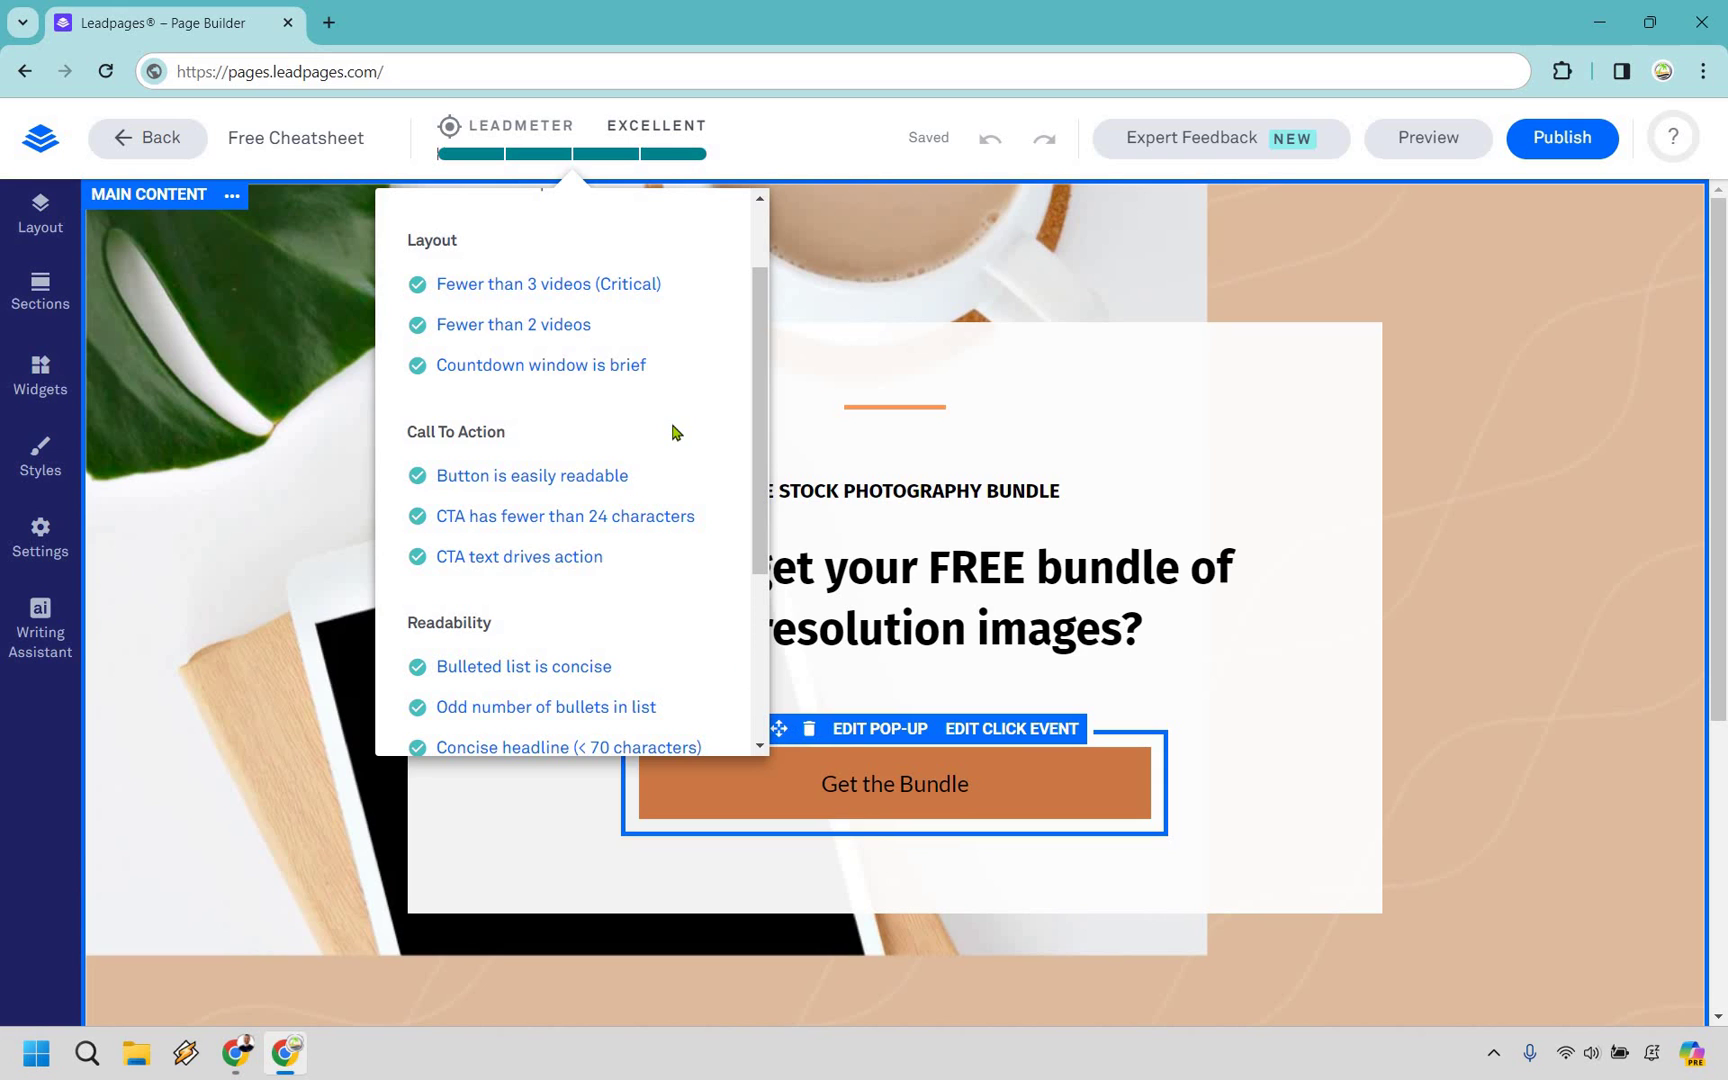
scroll(674, 432, down, 1)
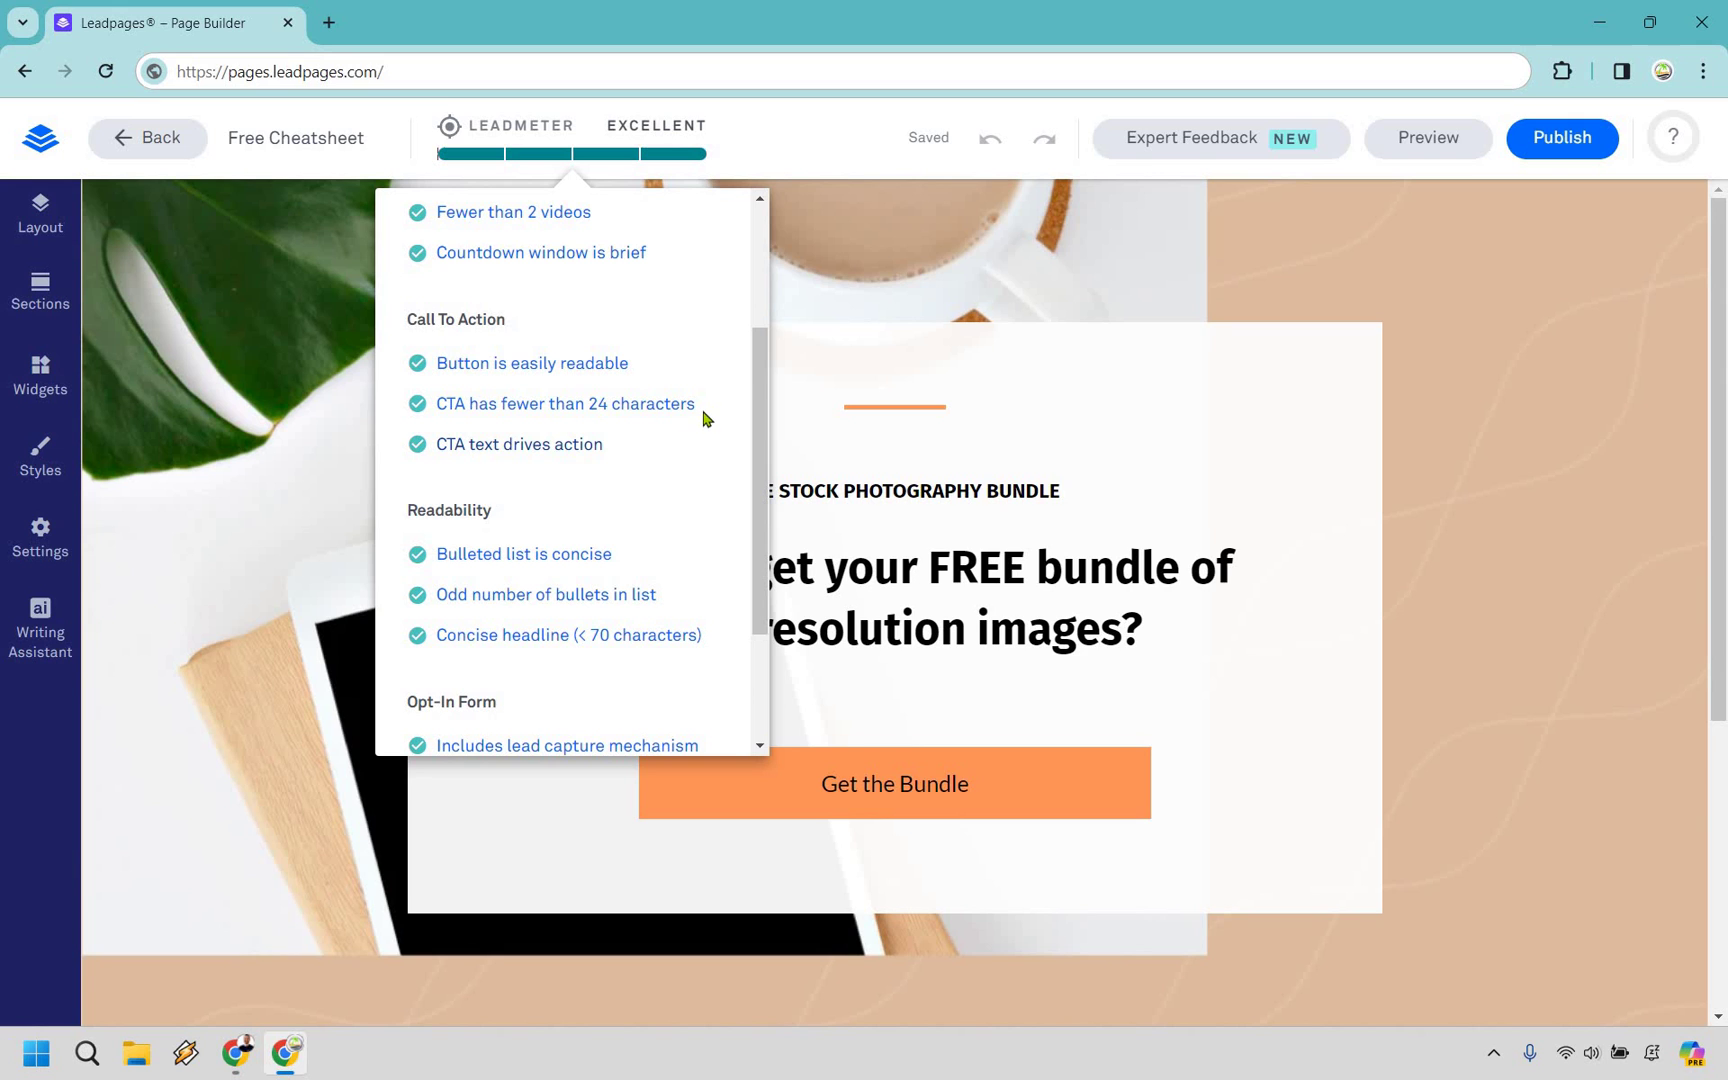
scroll(704, 418, down, 2)
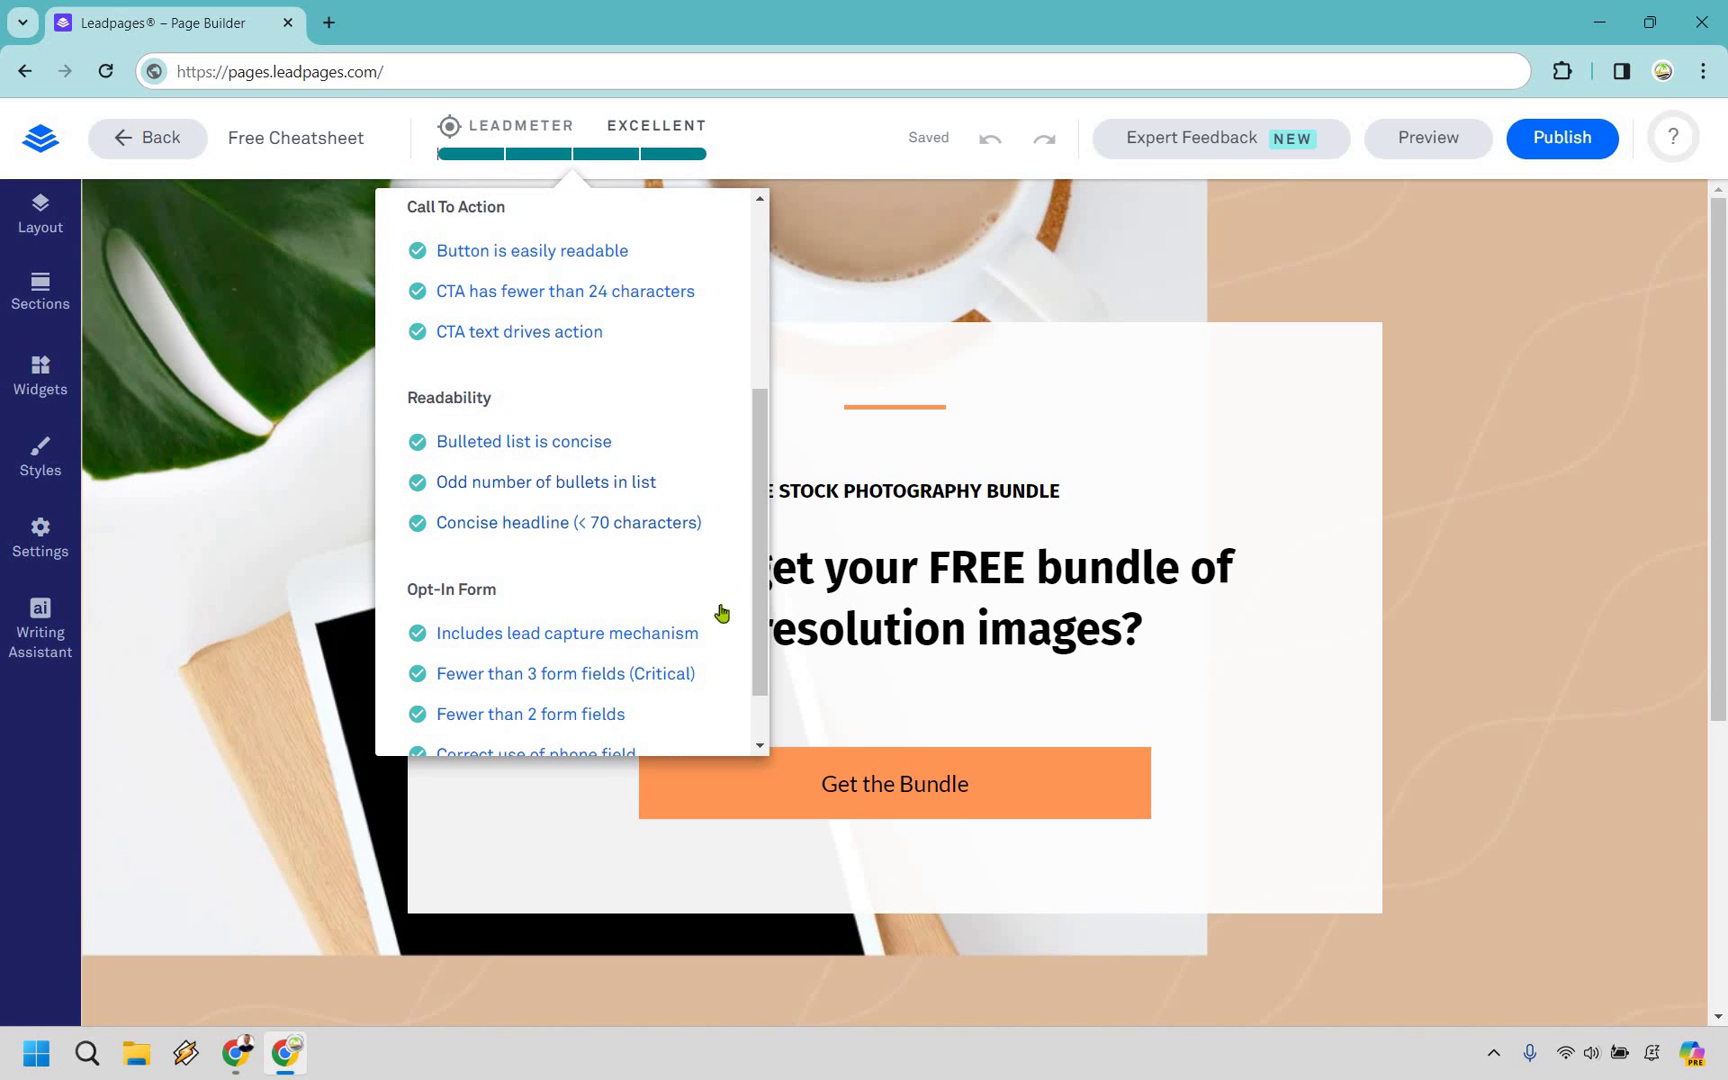
scroll(721, 620, down, 1)
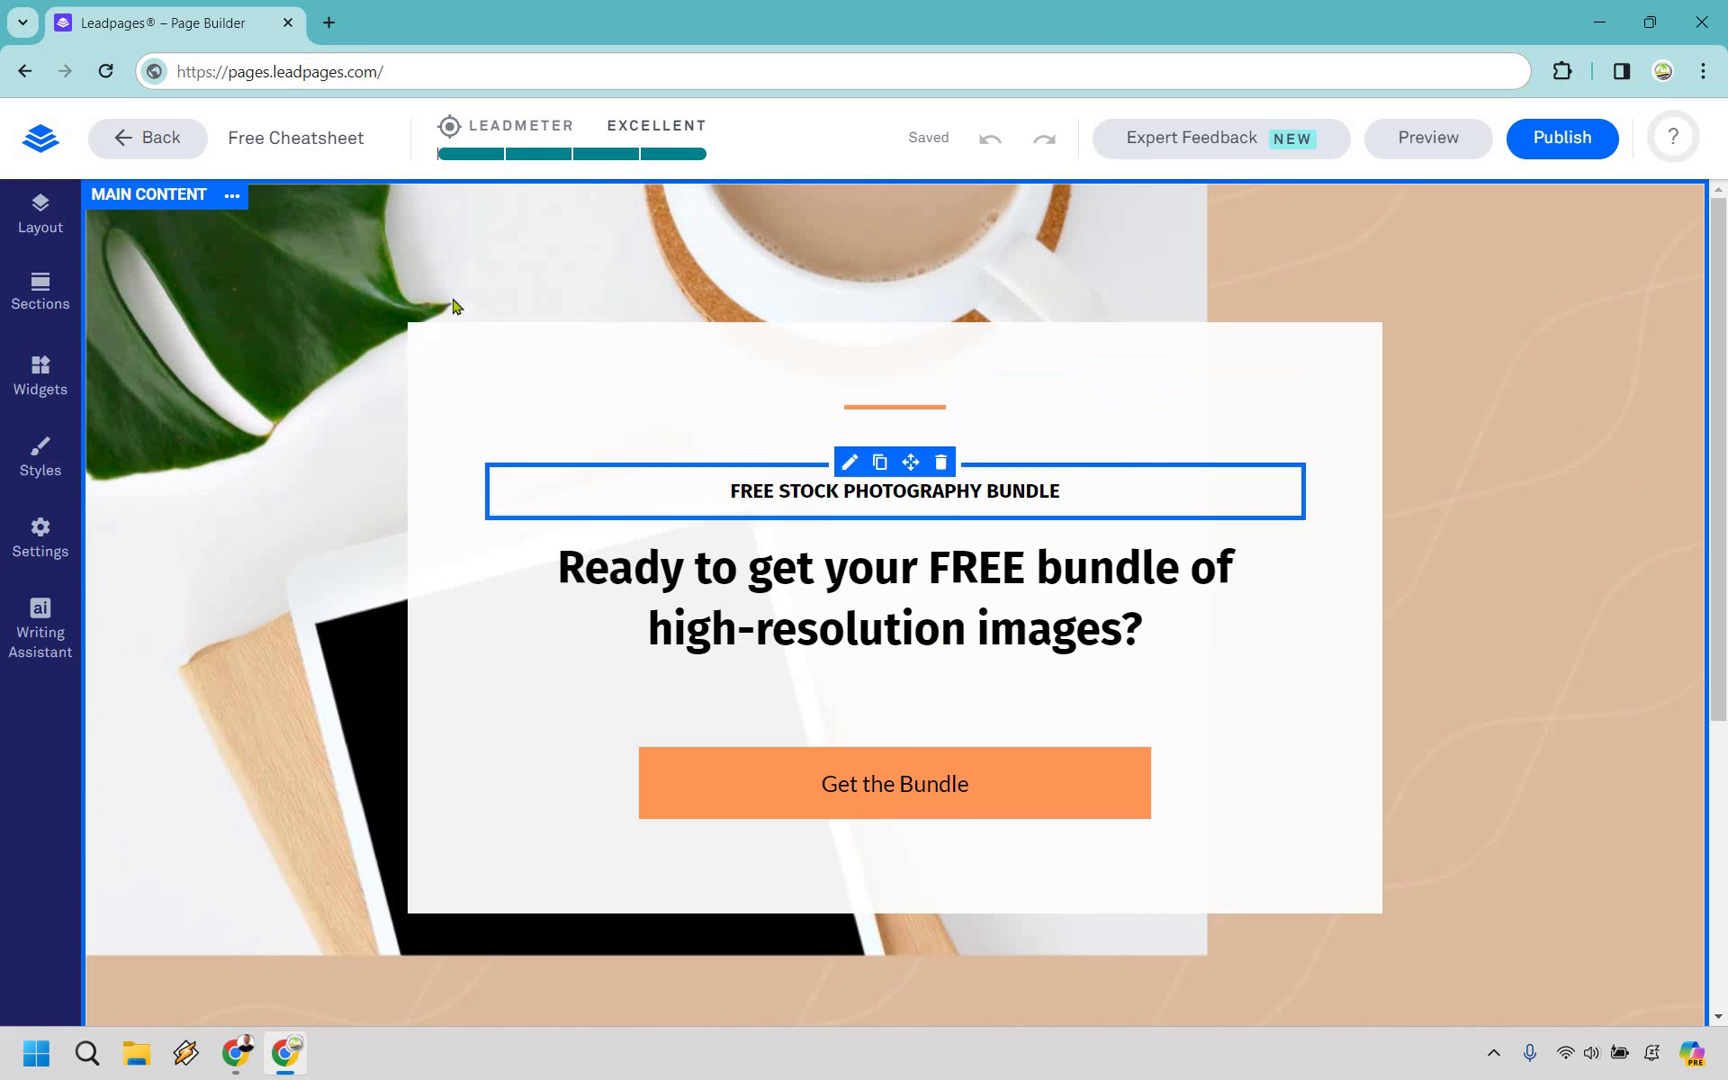
Remove the main content section's background photo and give it a mint-green background colour
click(233, 202)
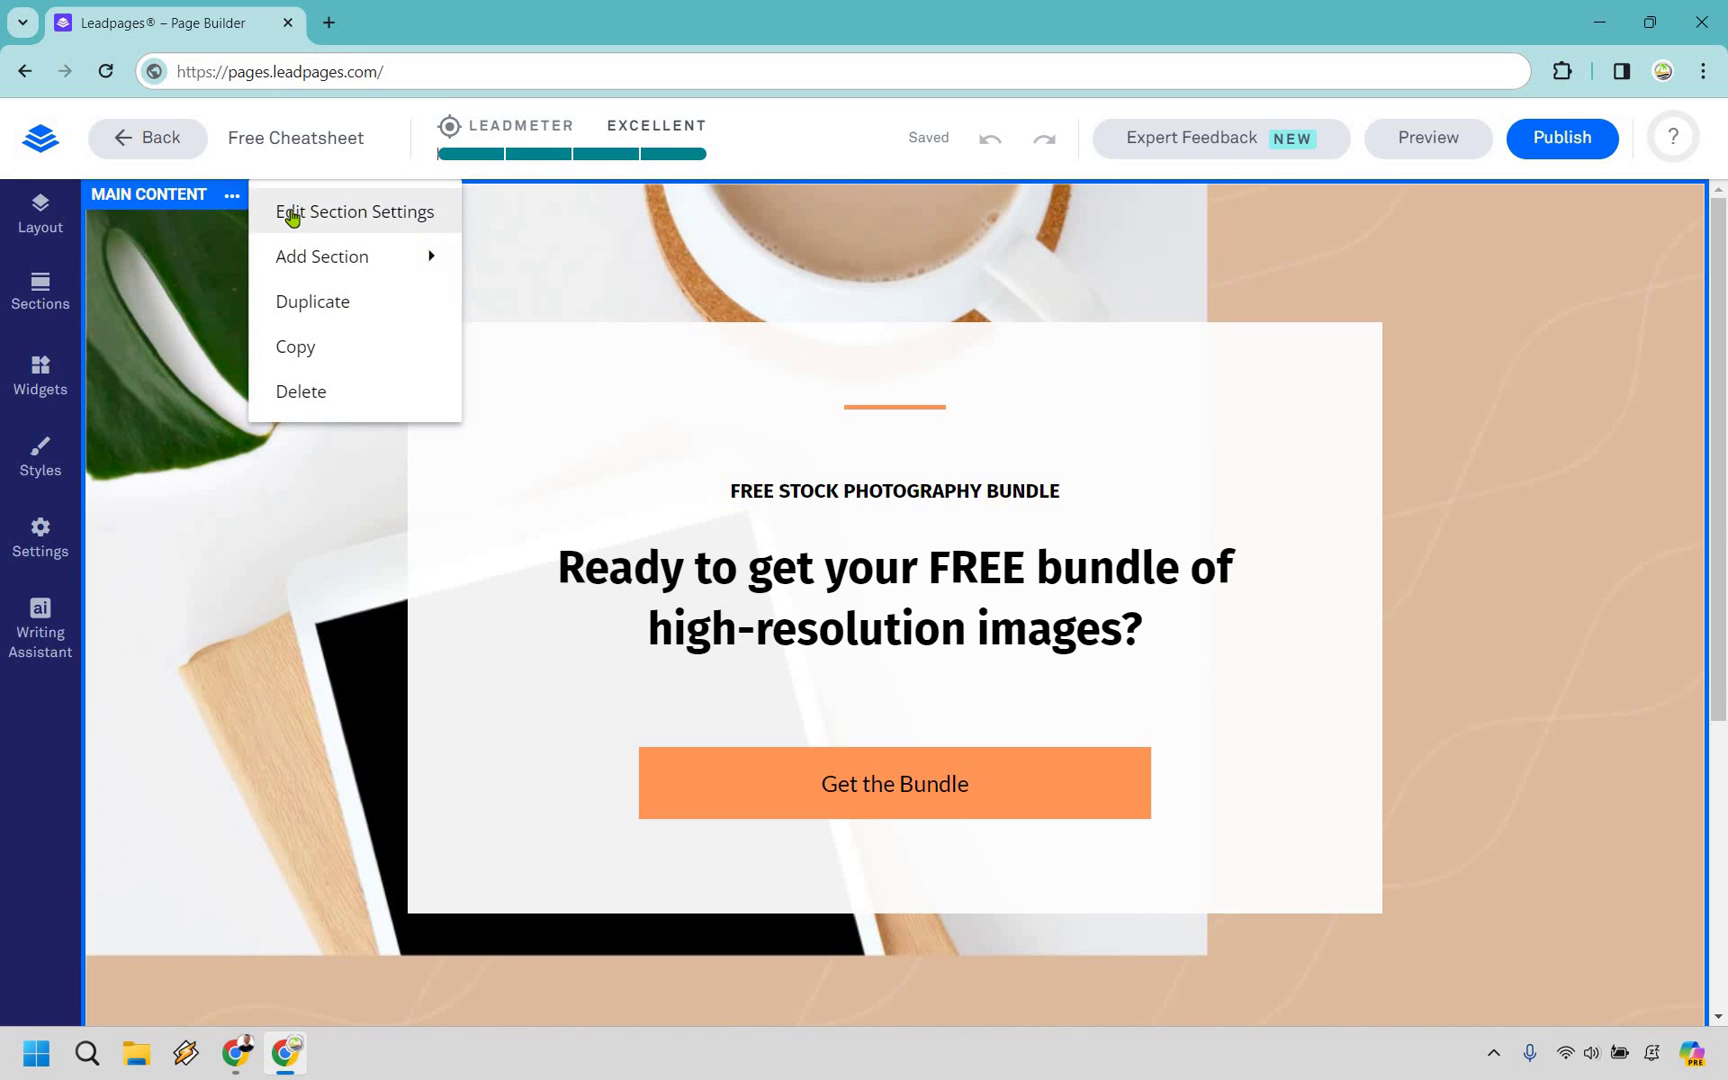
click(292, 214)
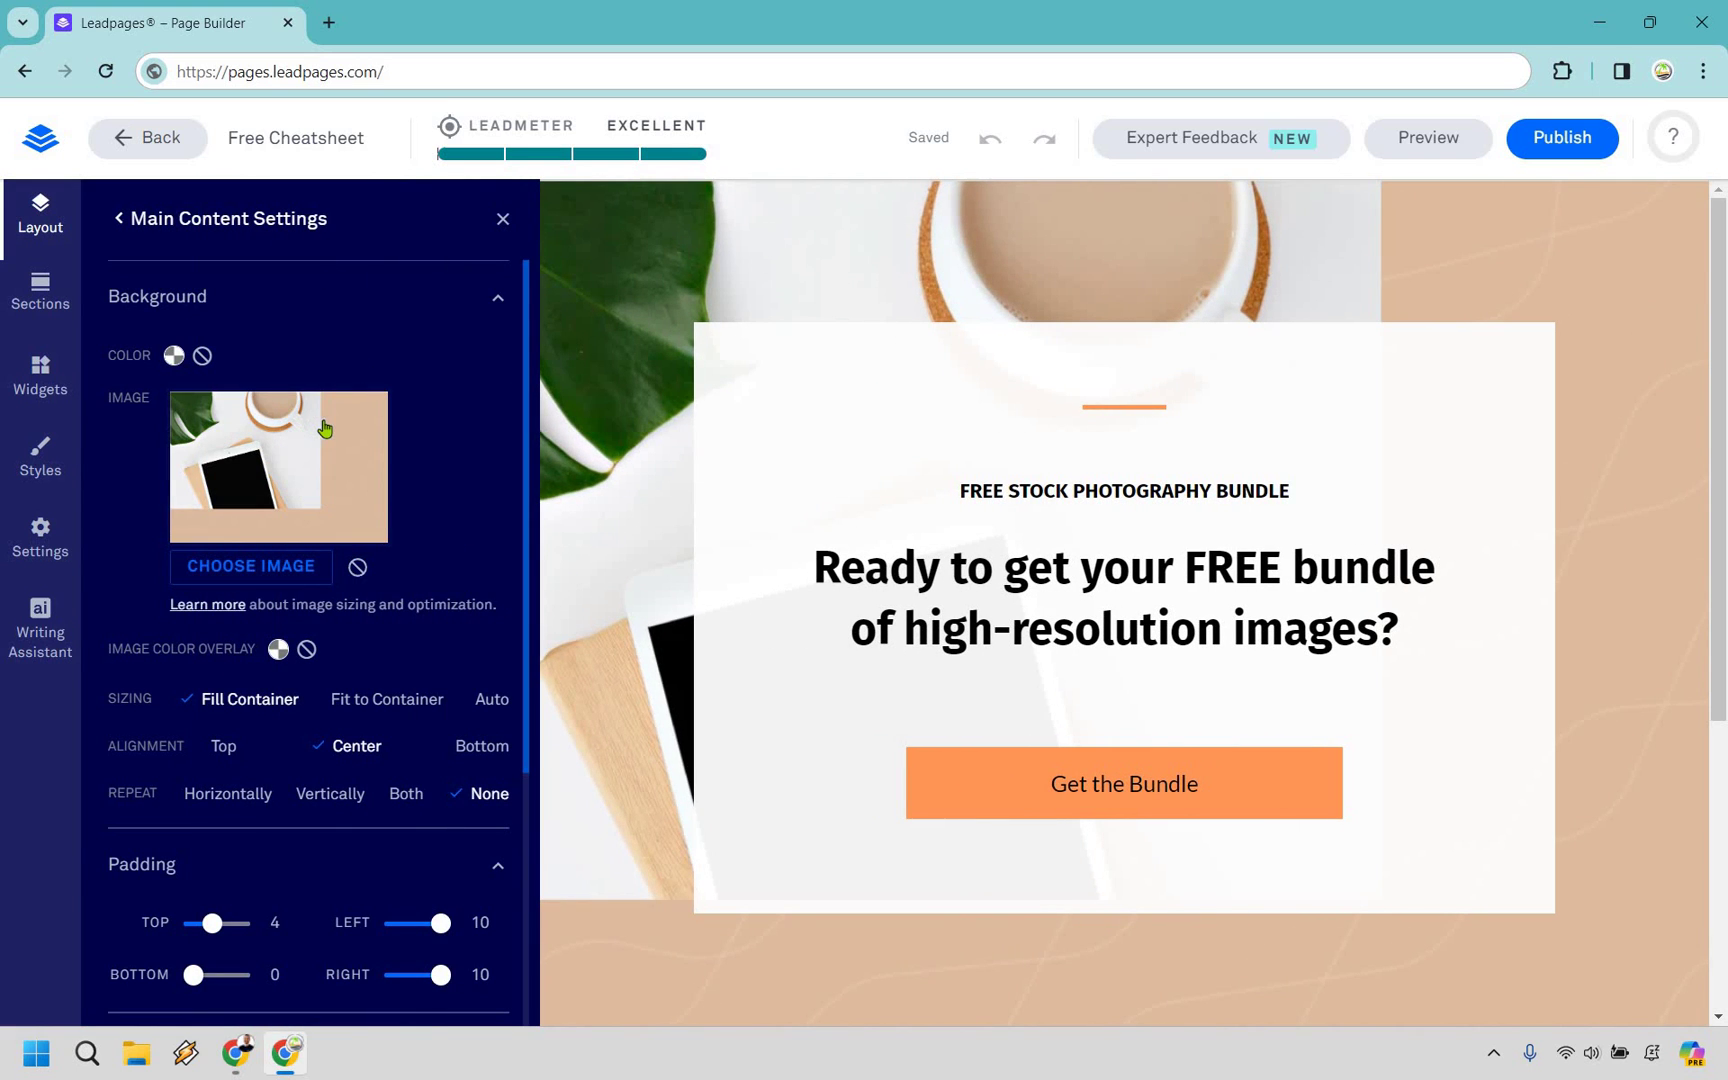
click(359, 569)
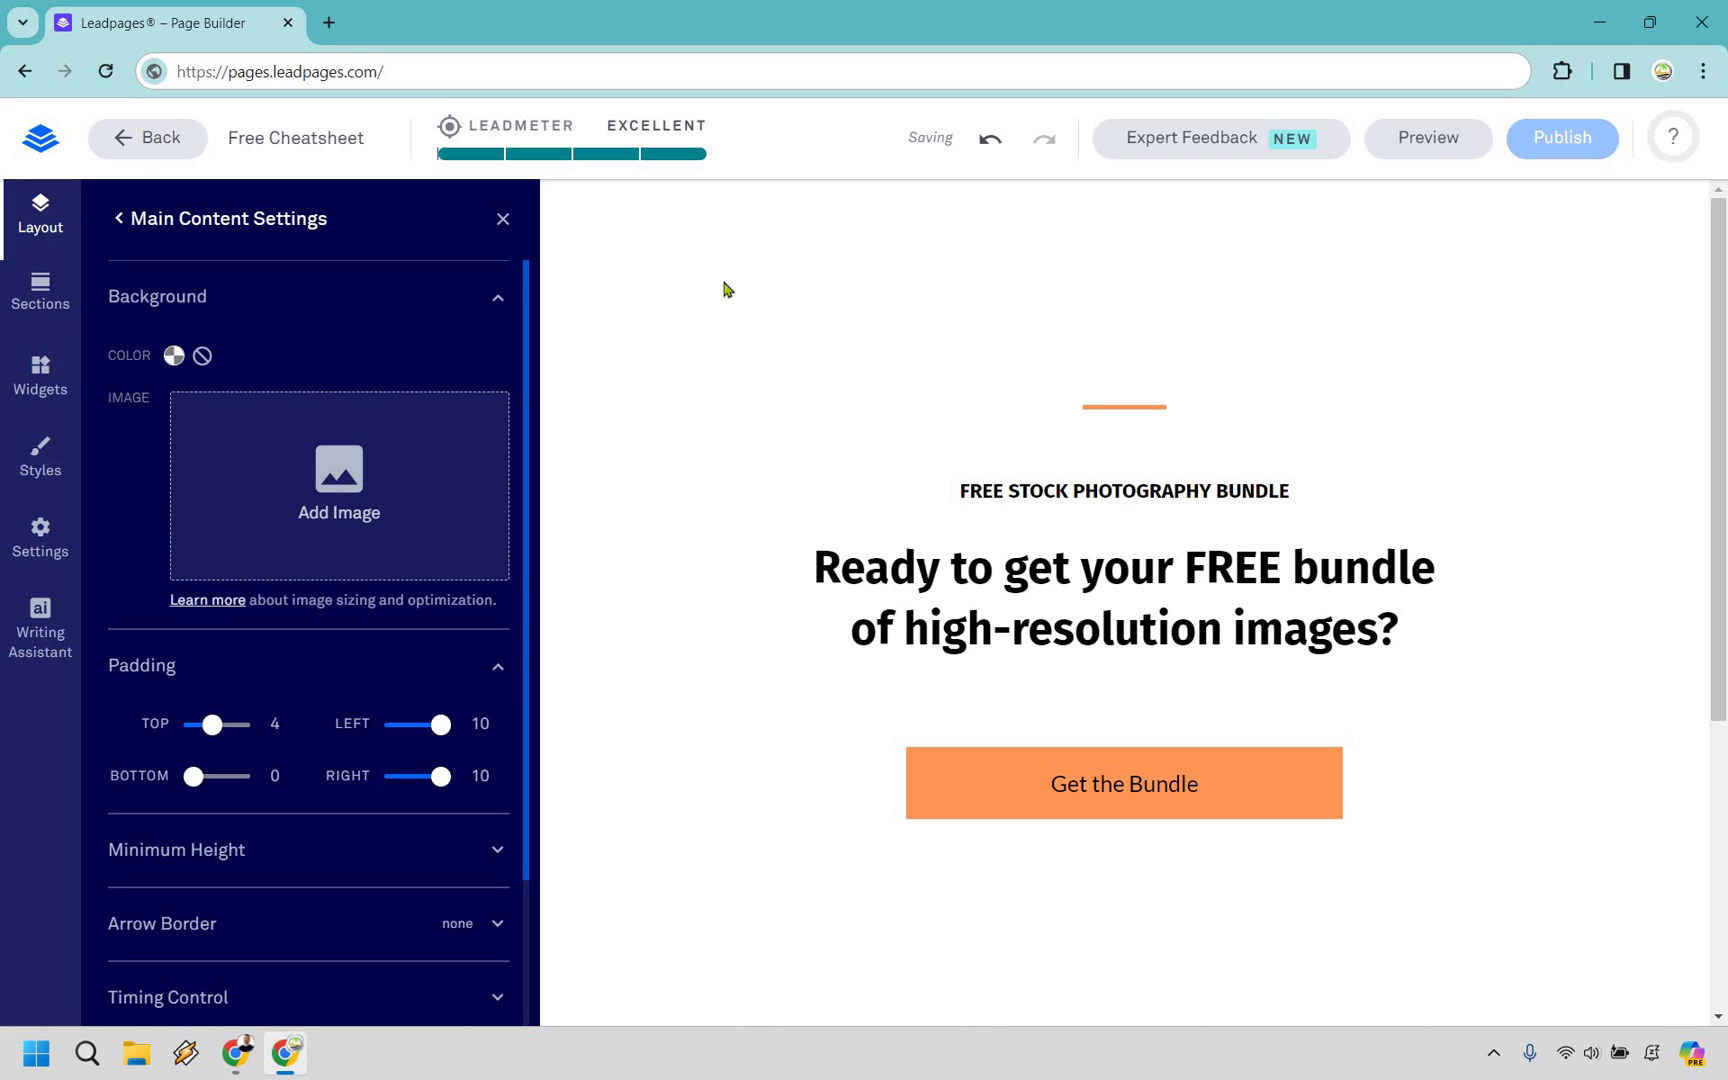
click(174, 356)
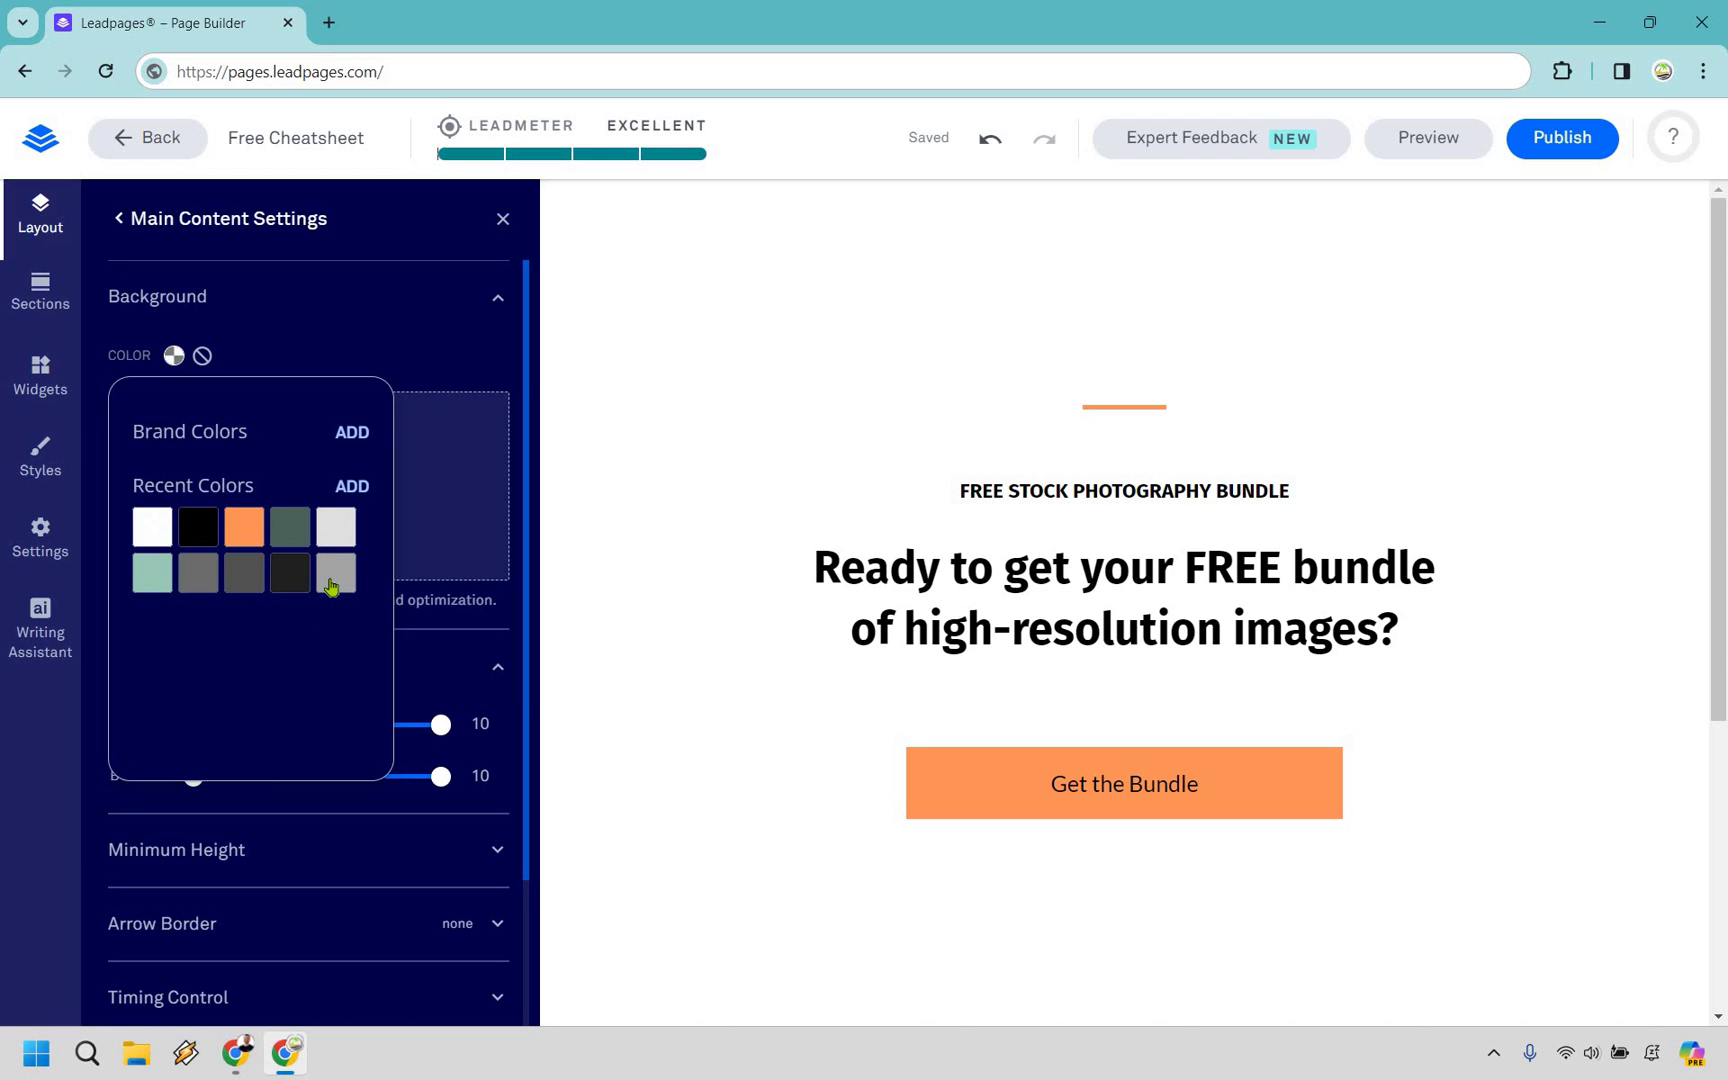
click(153, 576)
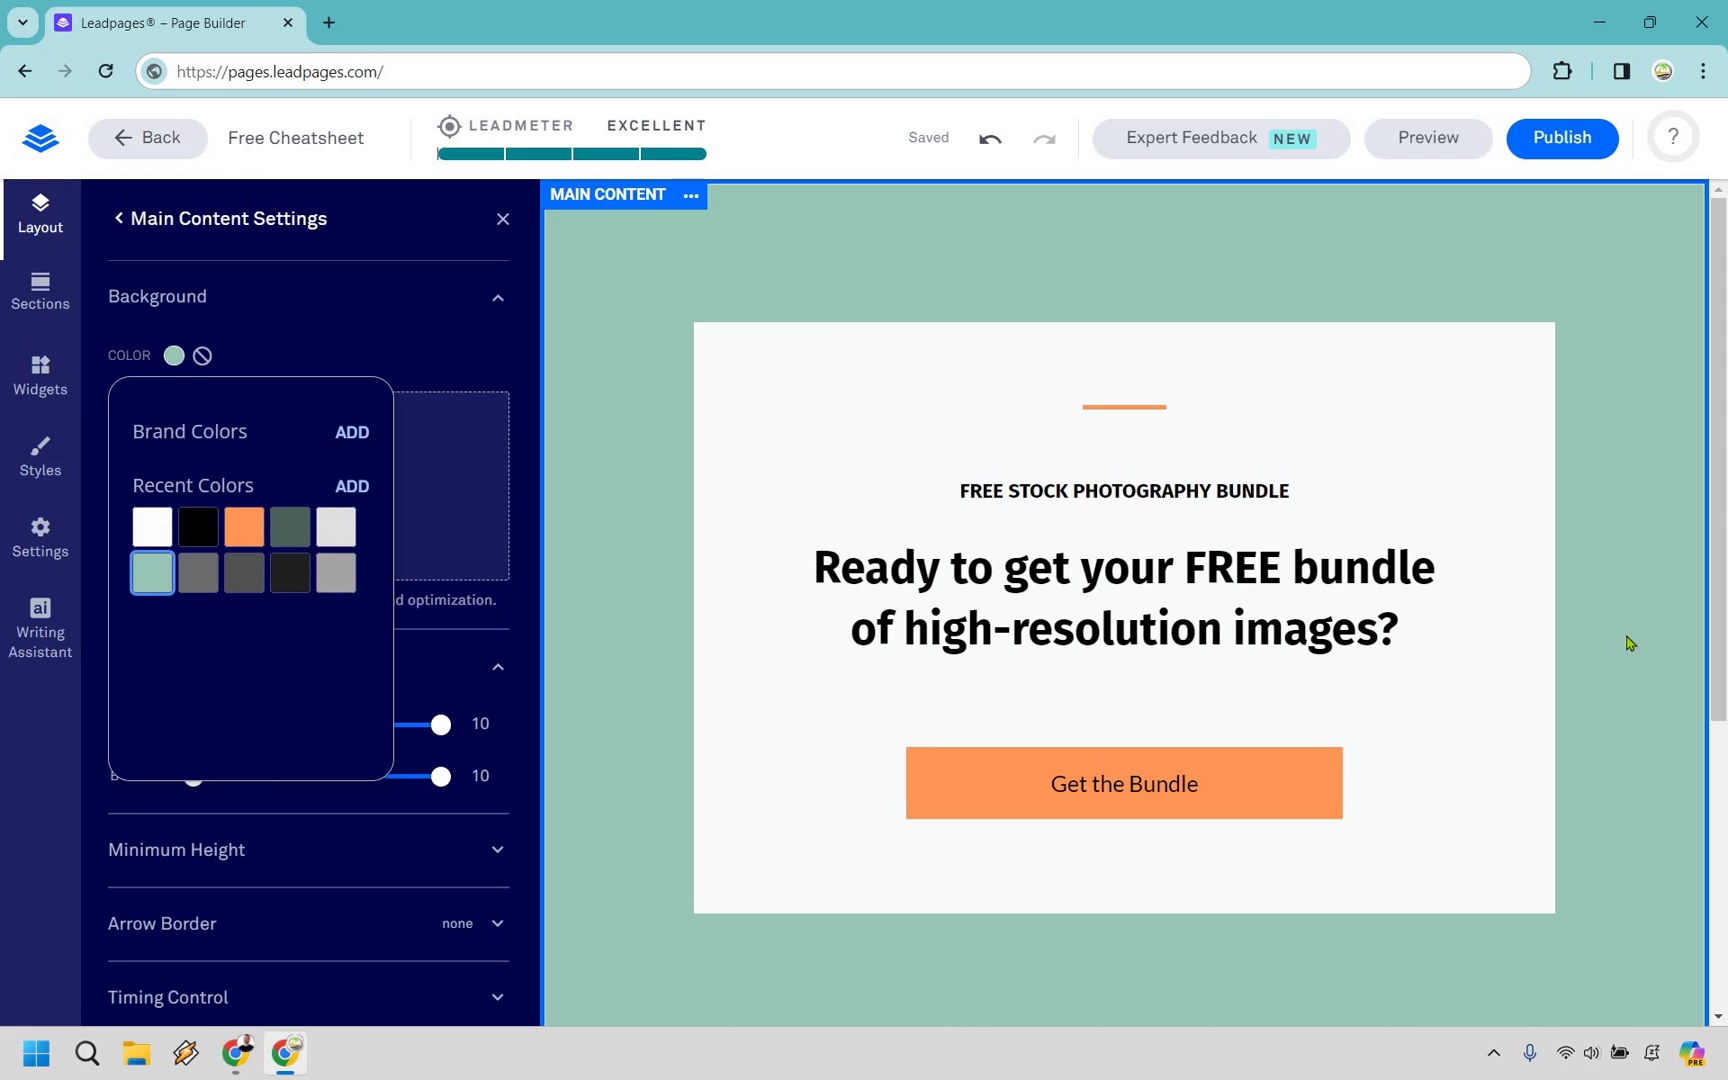
click(490, 238)
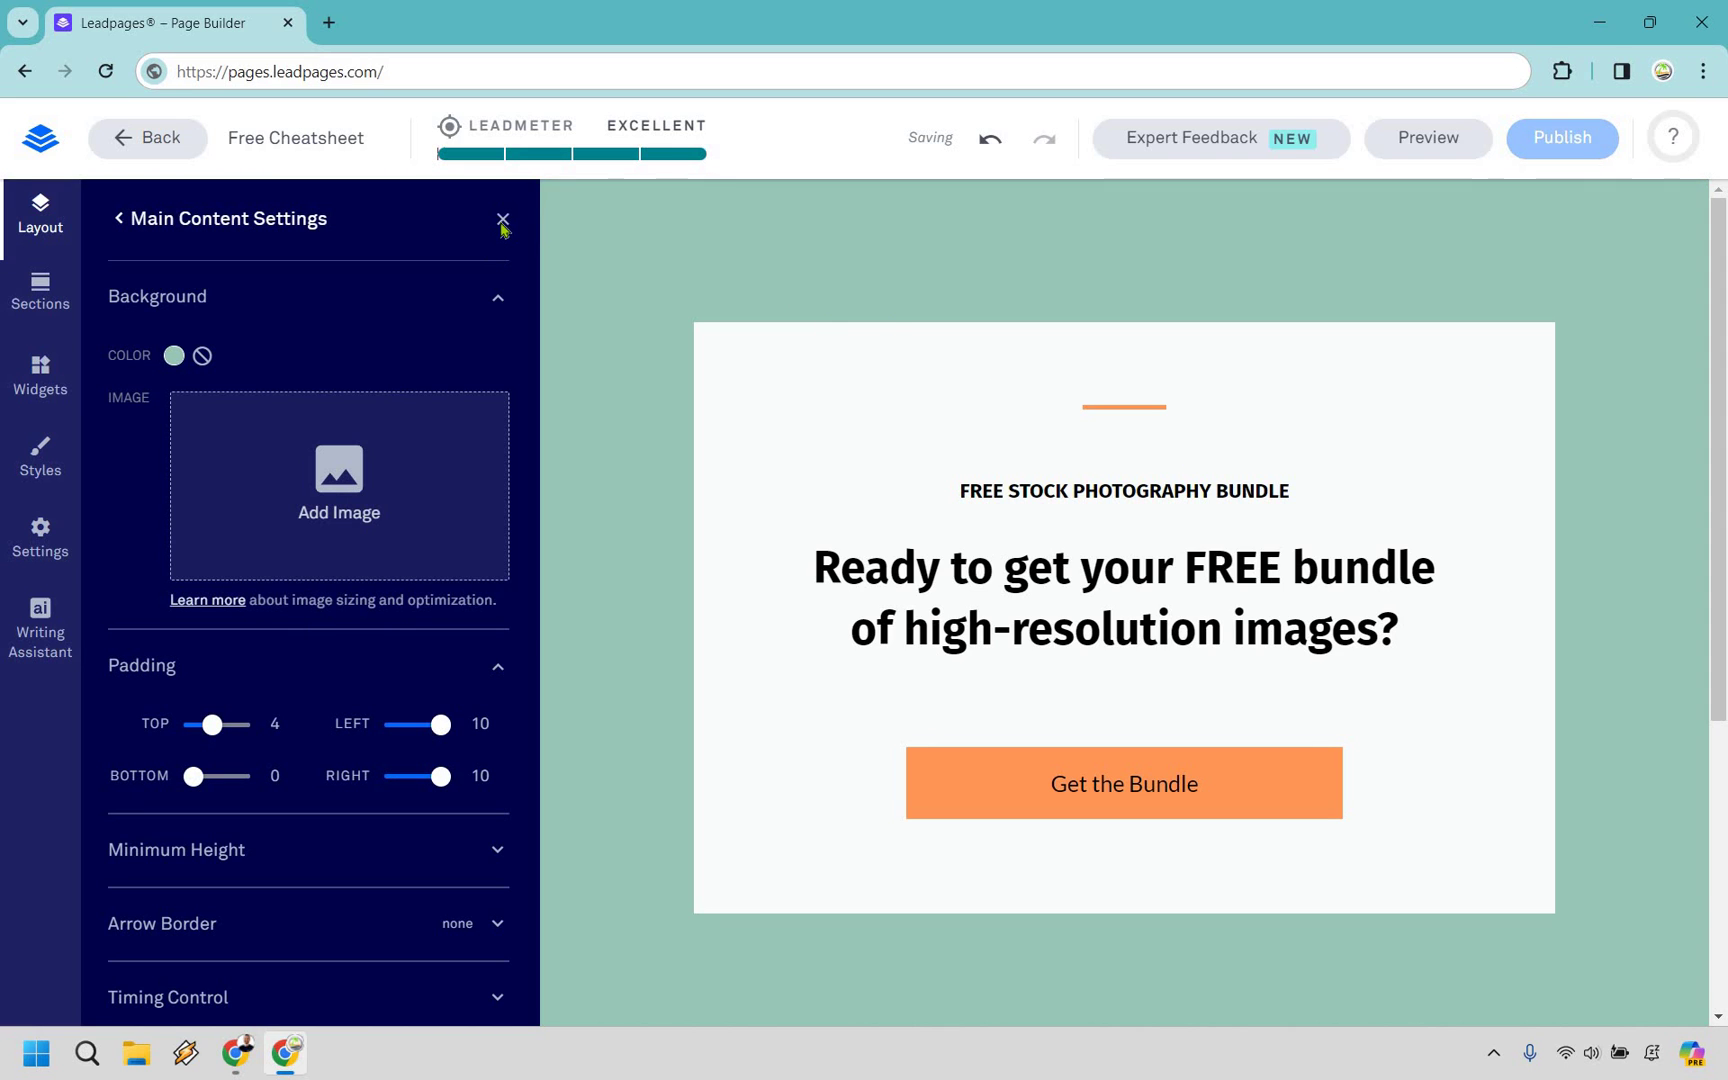
click(503, 222)
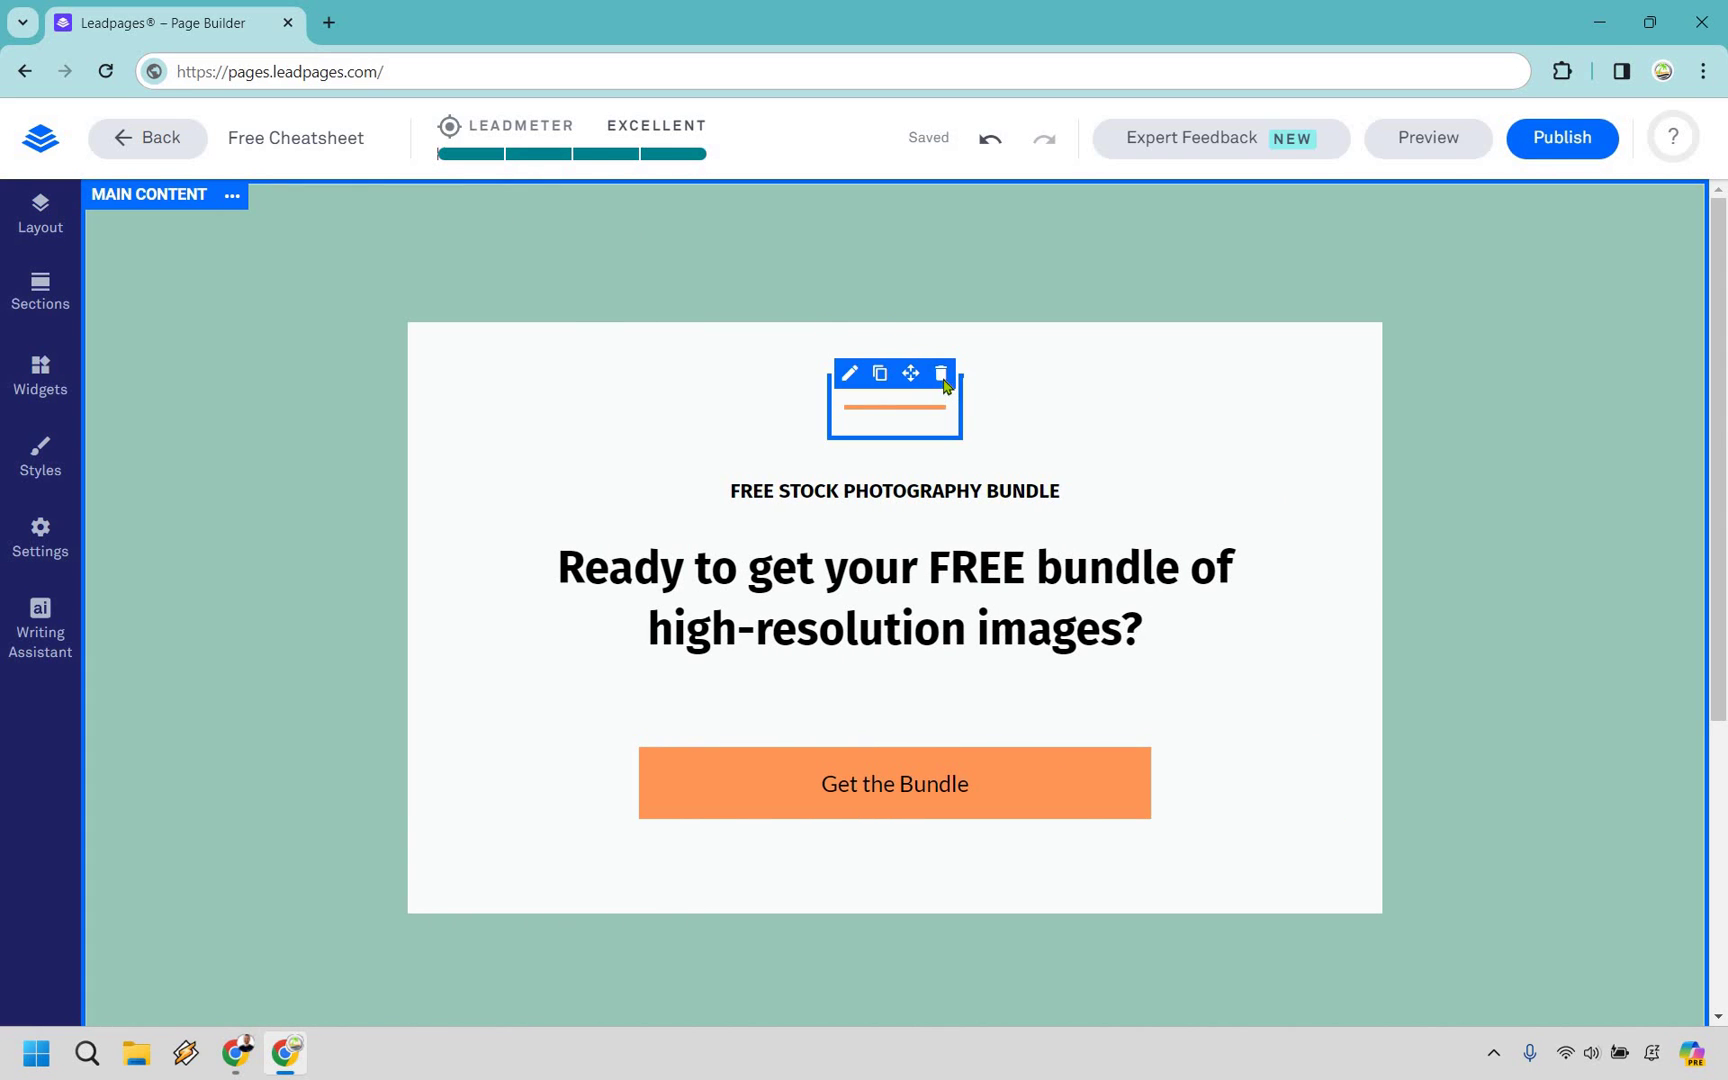
Delete the small orange divider line and check the headline and Get the Bundle button
click(941, 376)
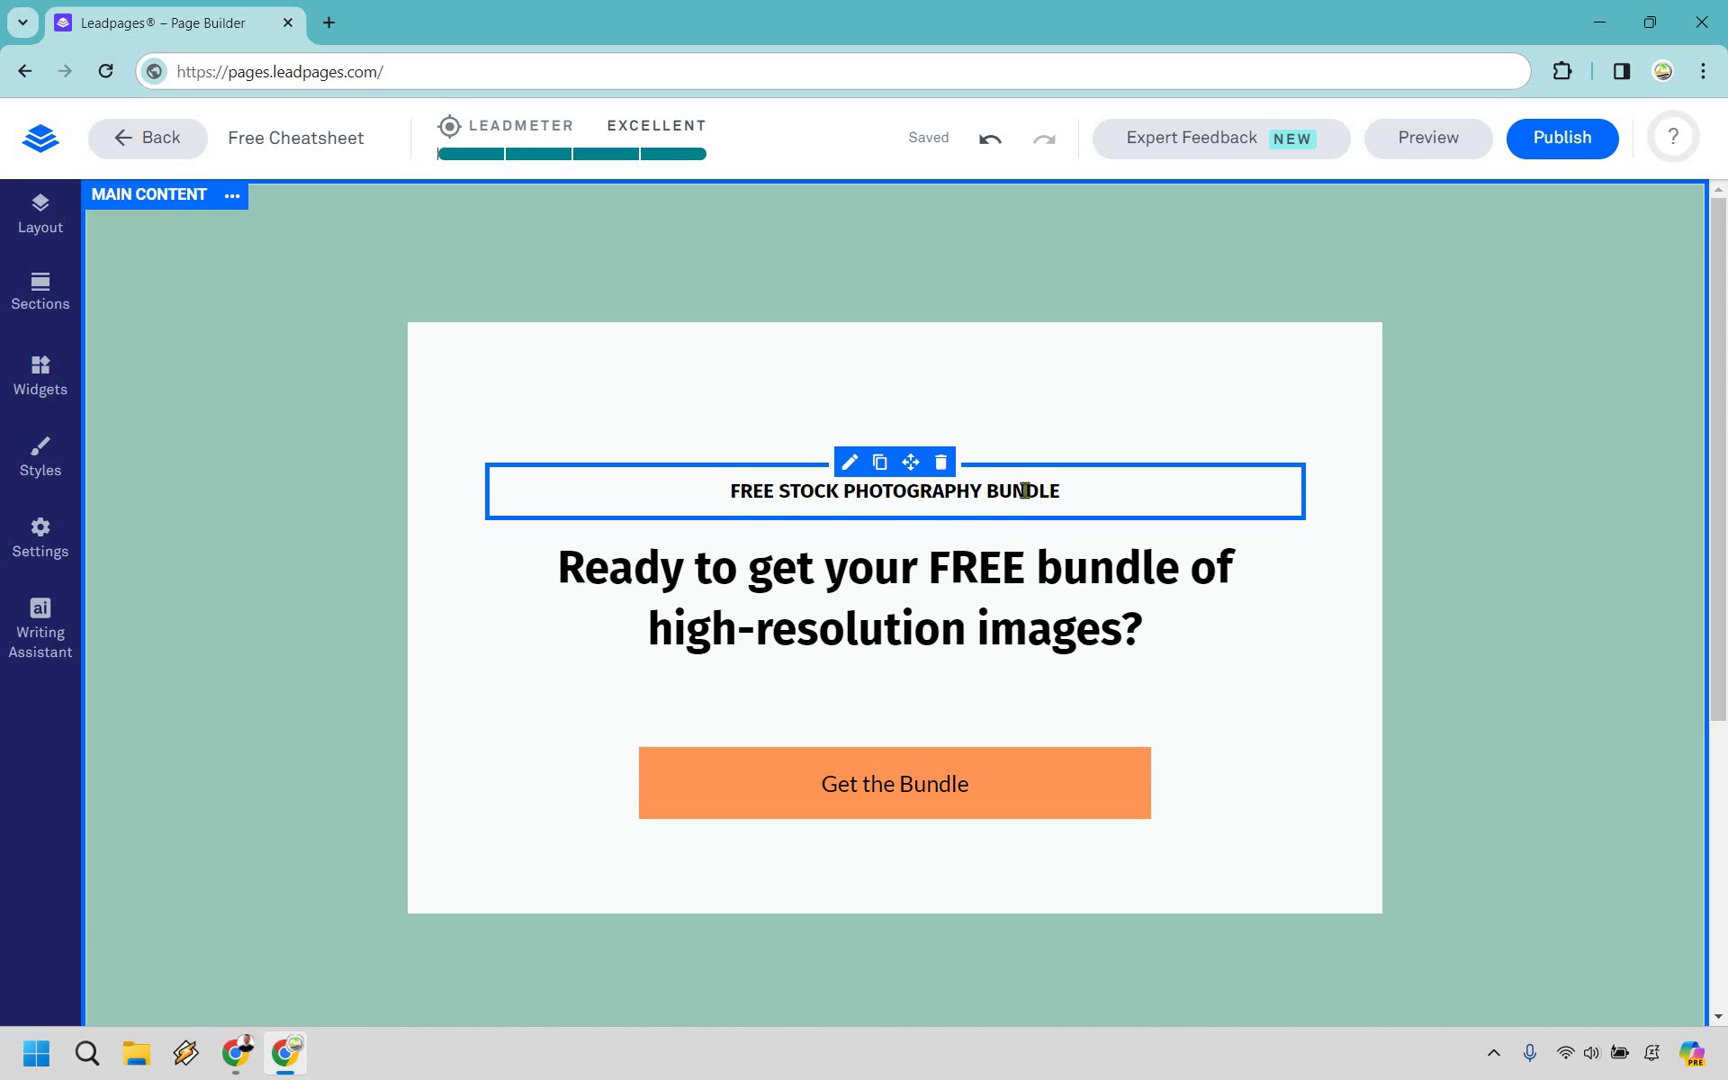
click(870, 616)
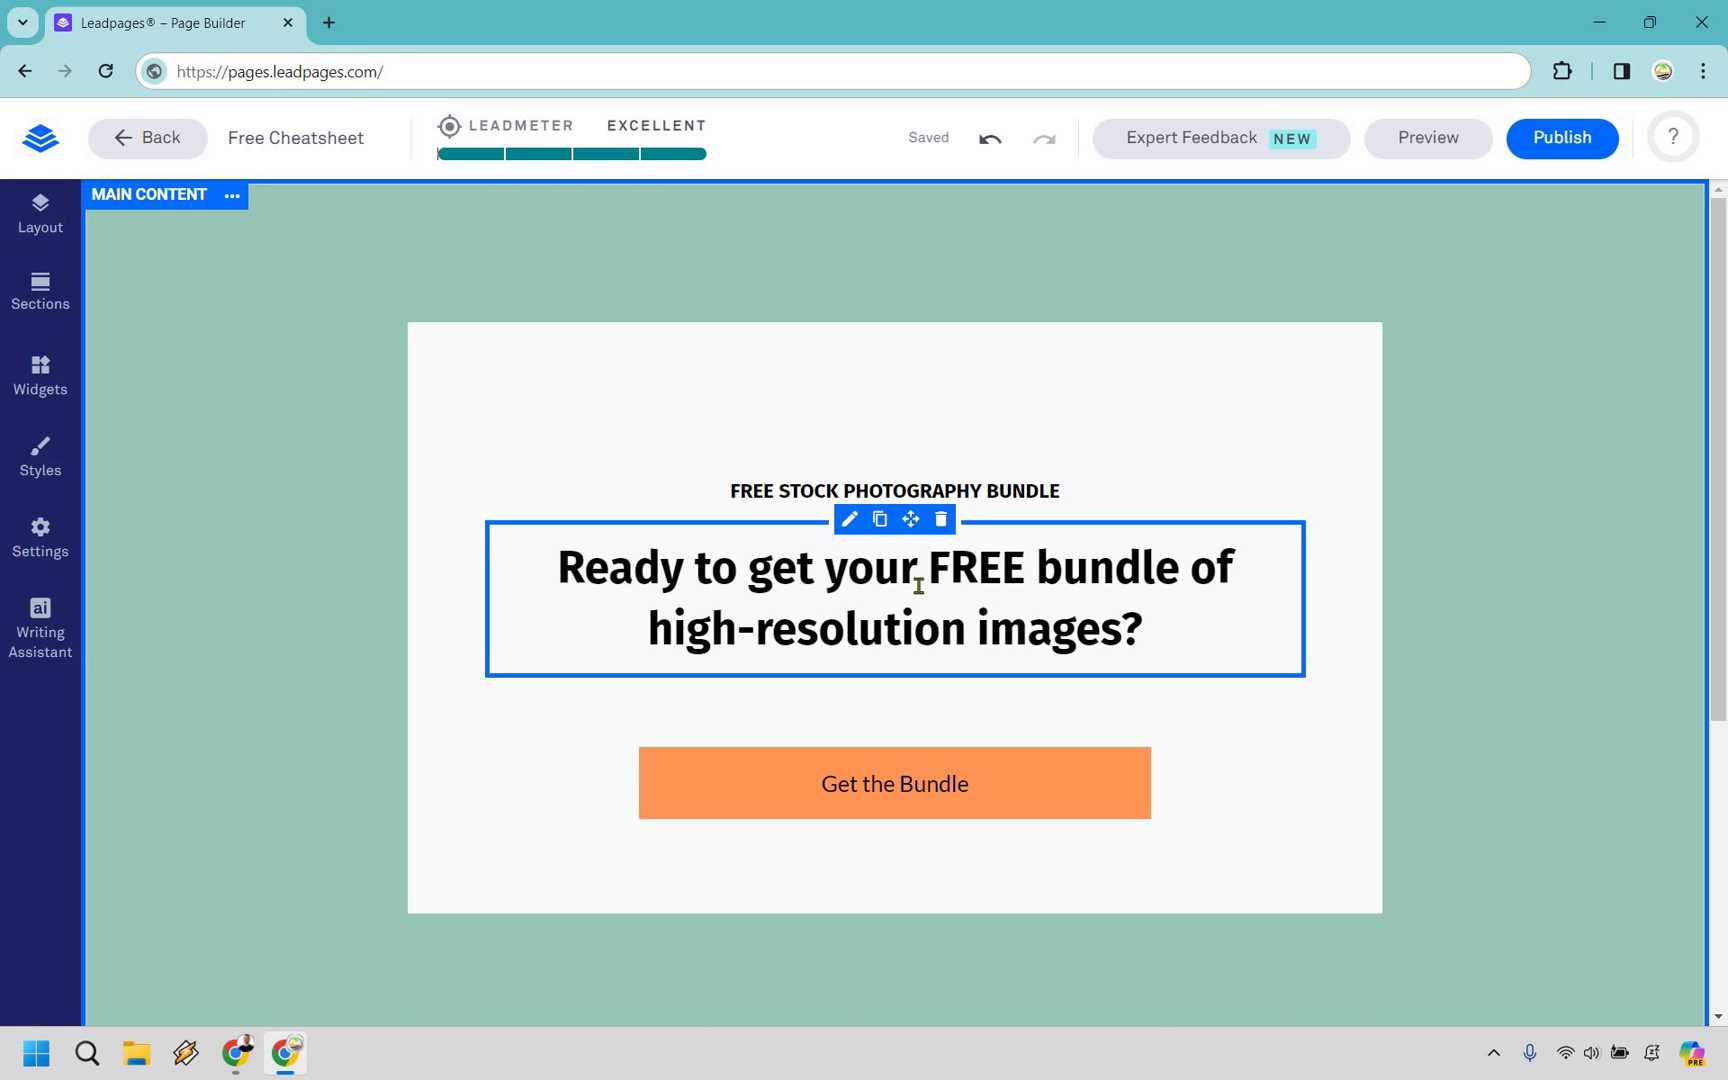
click(916, 788)
click(1680, 558)
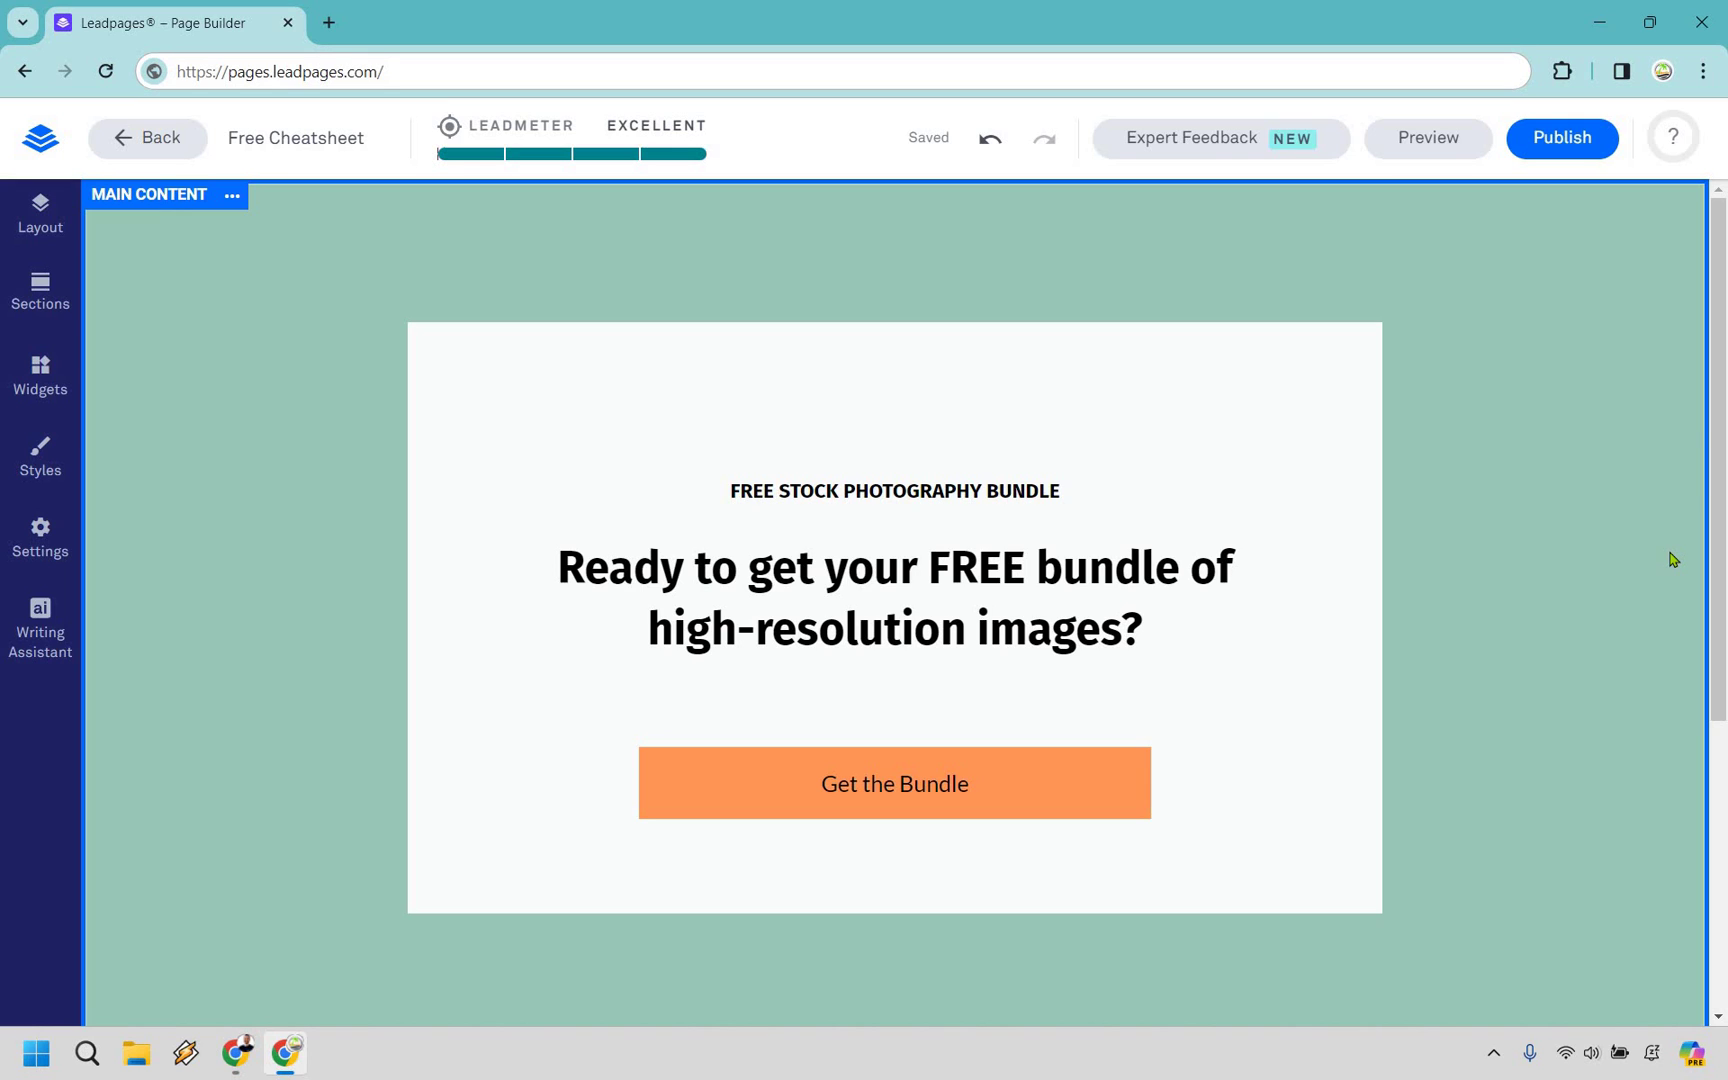
Change the small heading text to 'FREE CHEATSHEET REVEALS...'
click(785, 489)
click(785, 488)
drag(785, 489, 1056, 493)
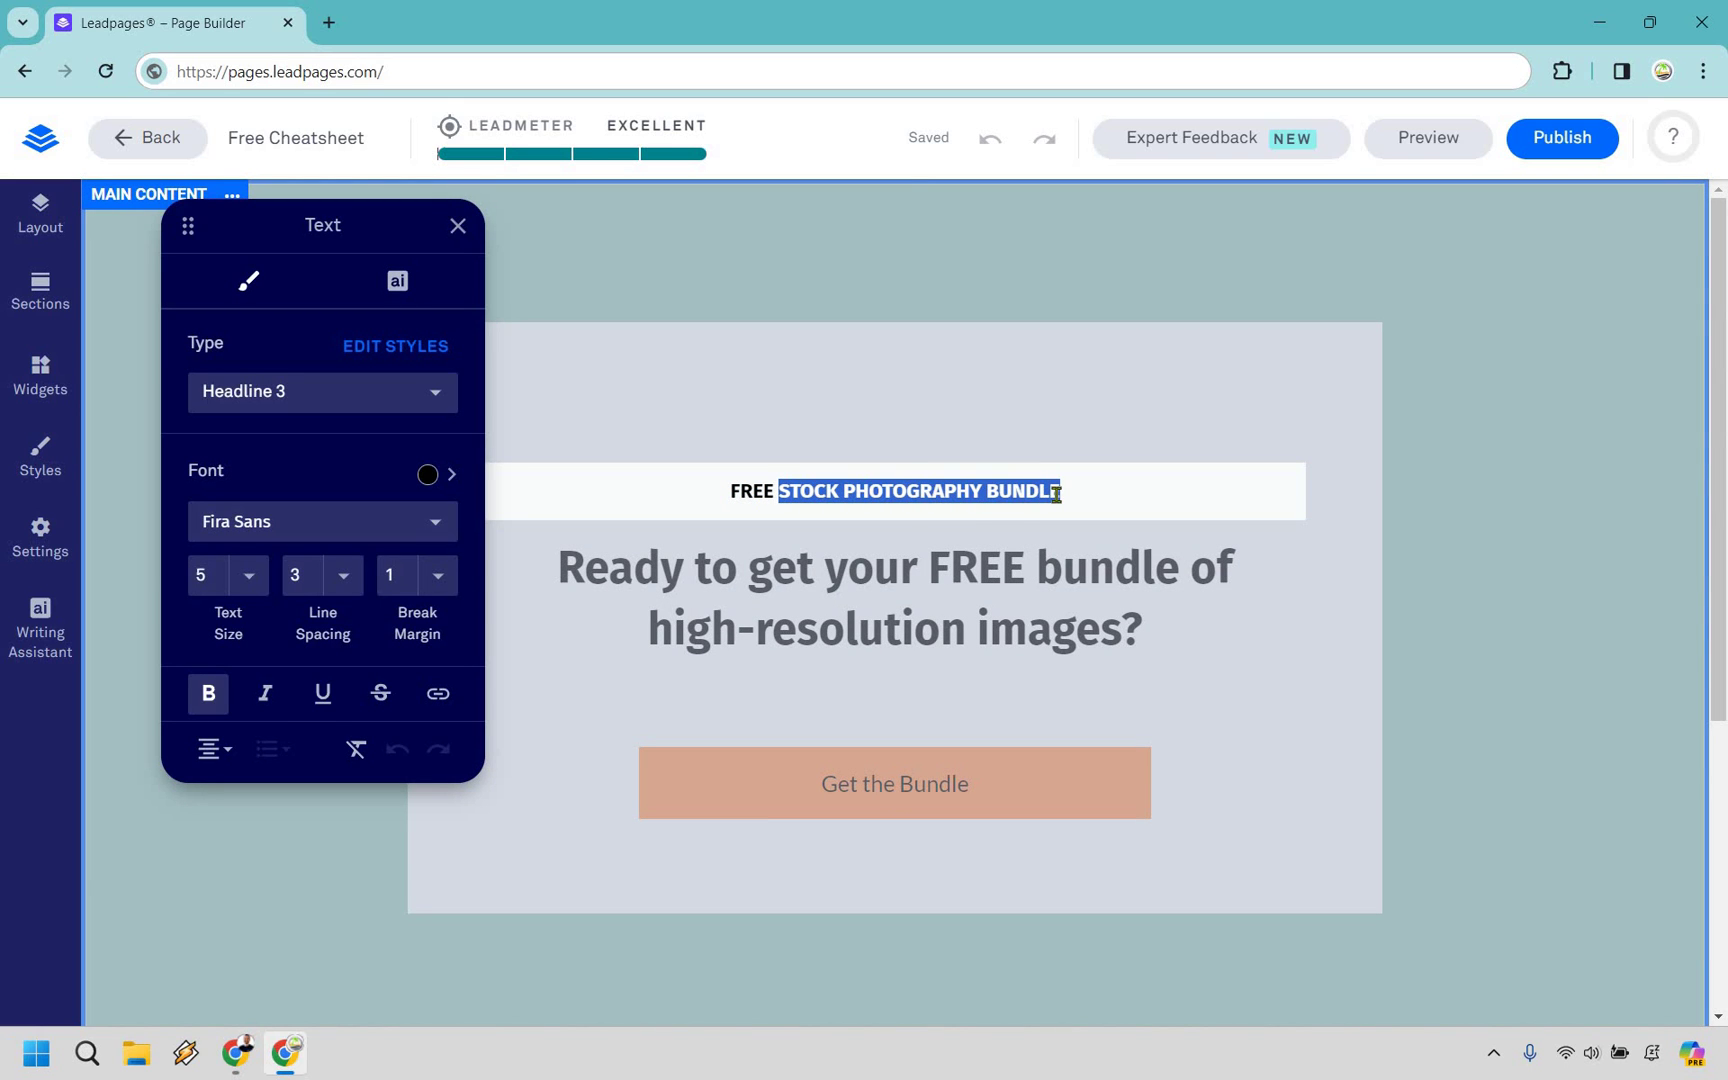
text(C)
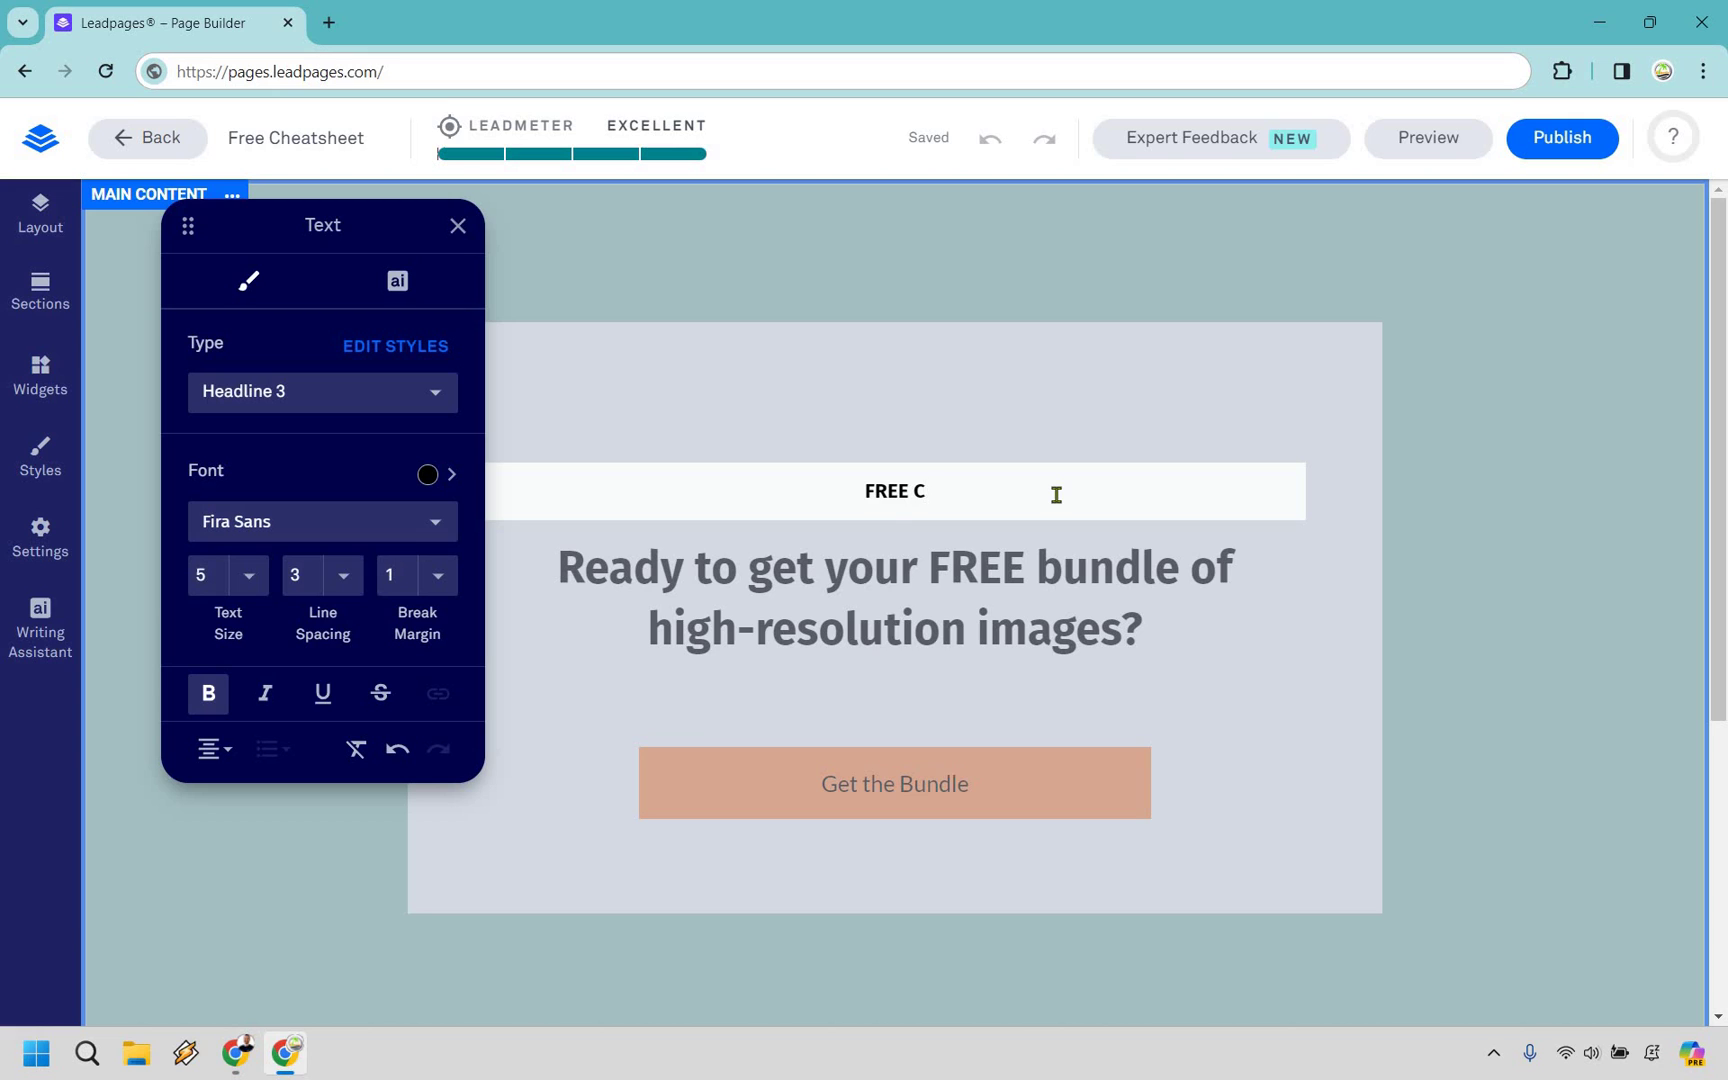
text(HEATSHEET RE)
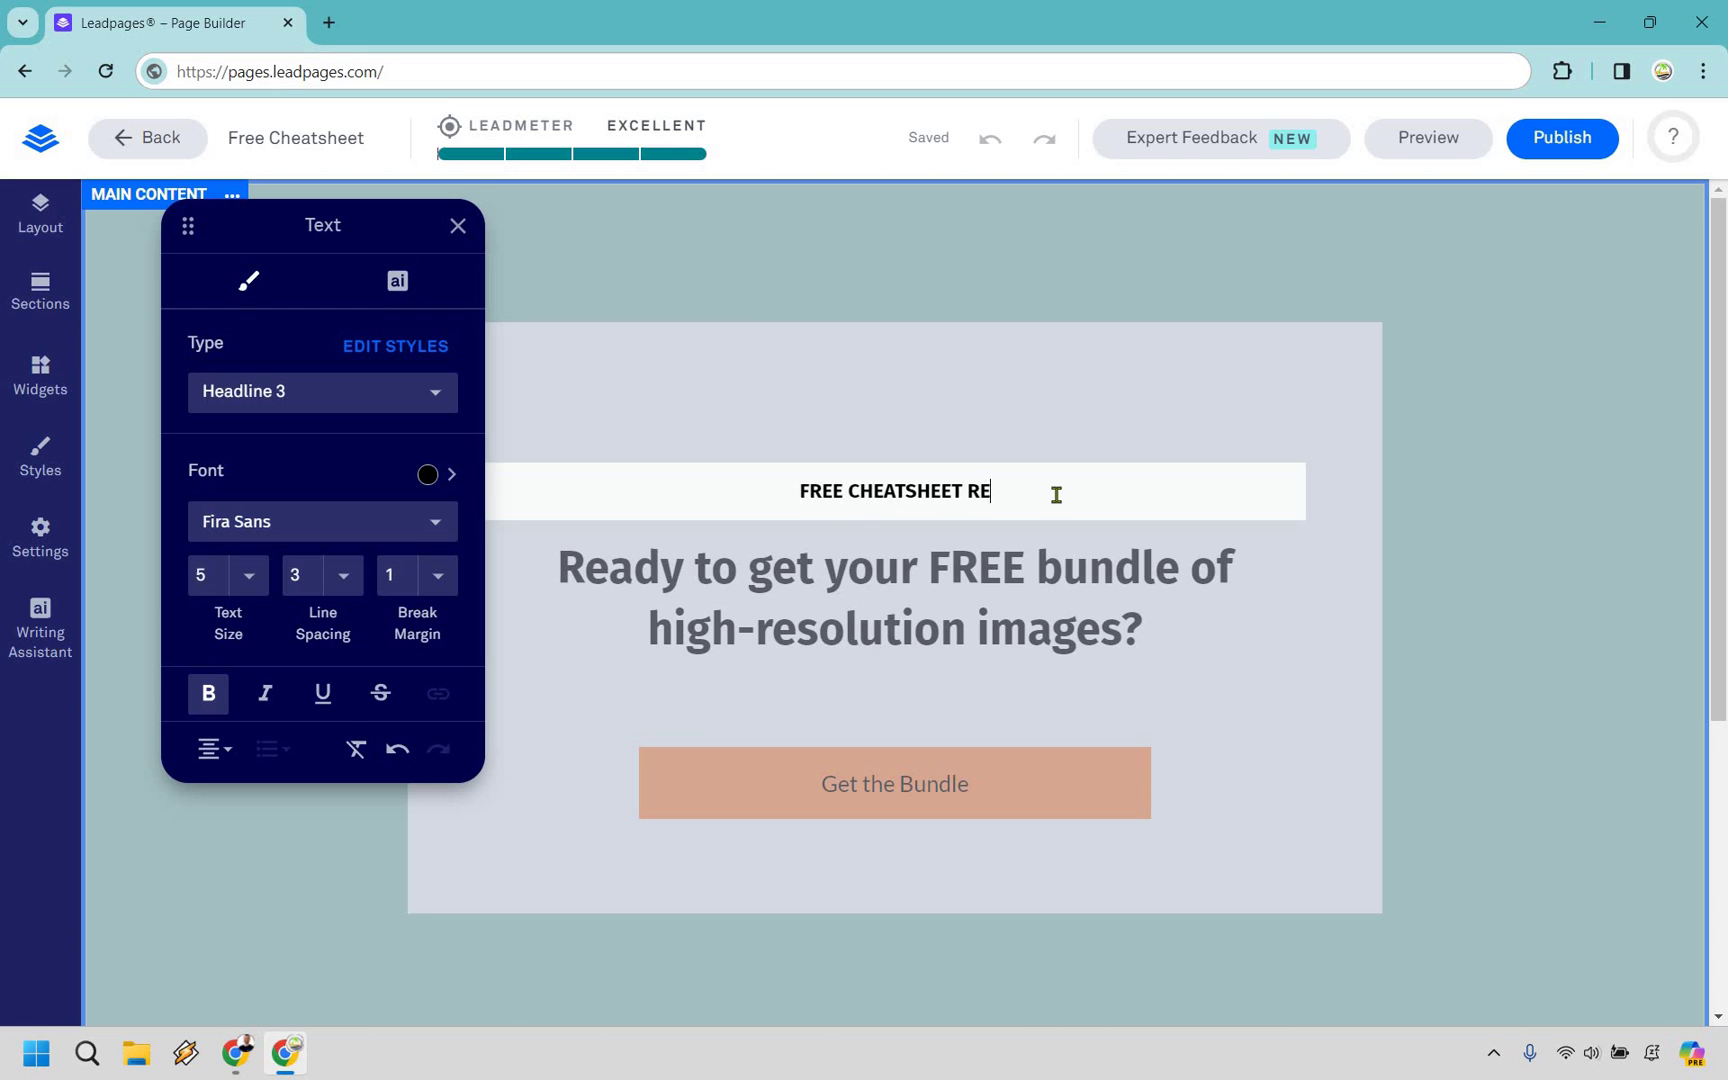
text(VEALS...)
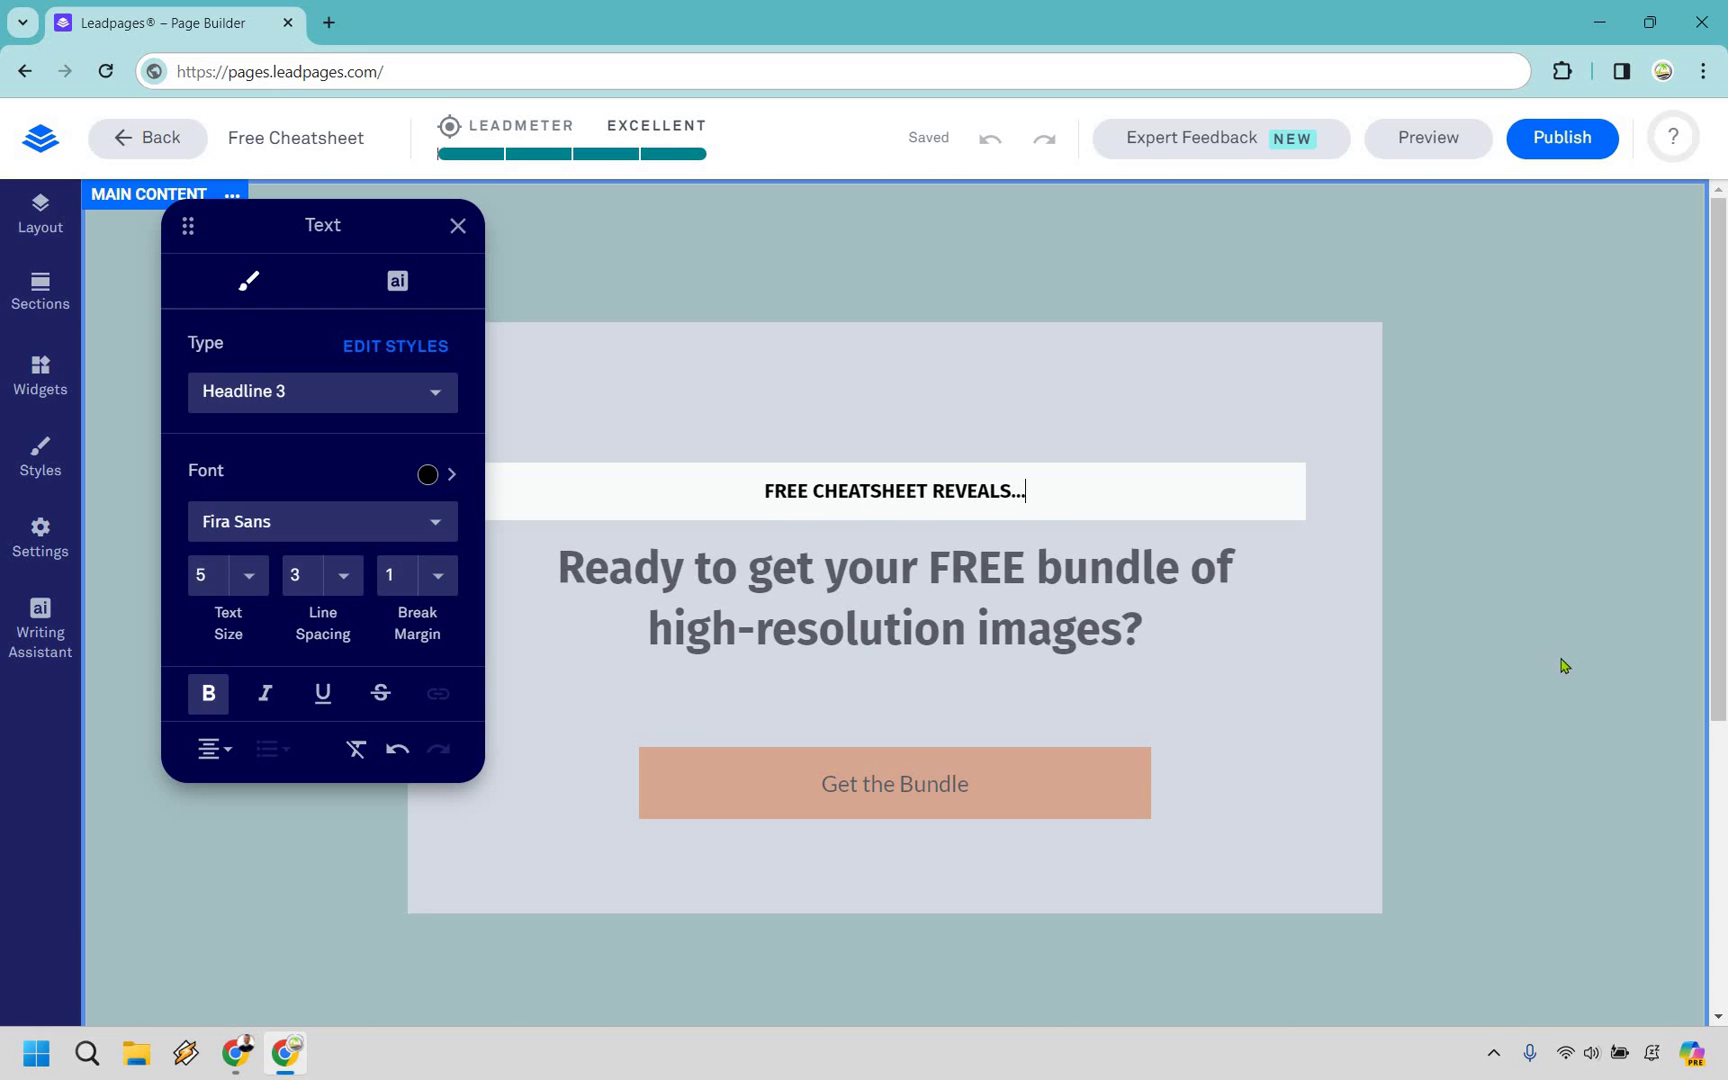
click(1556, 661)
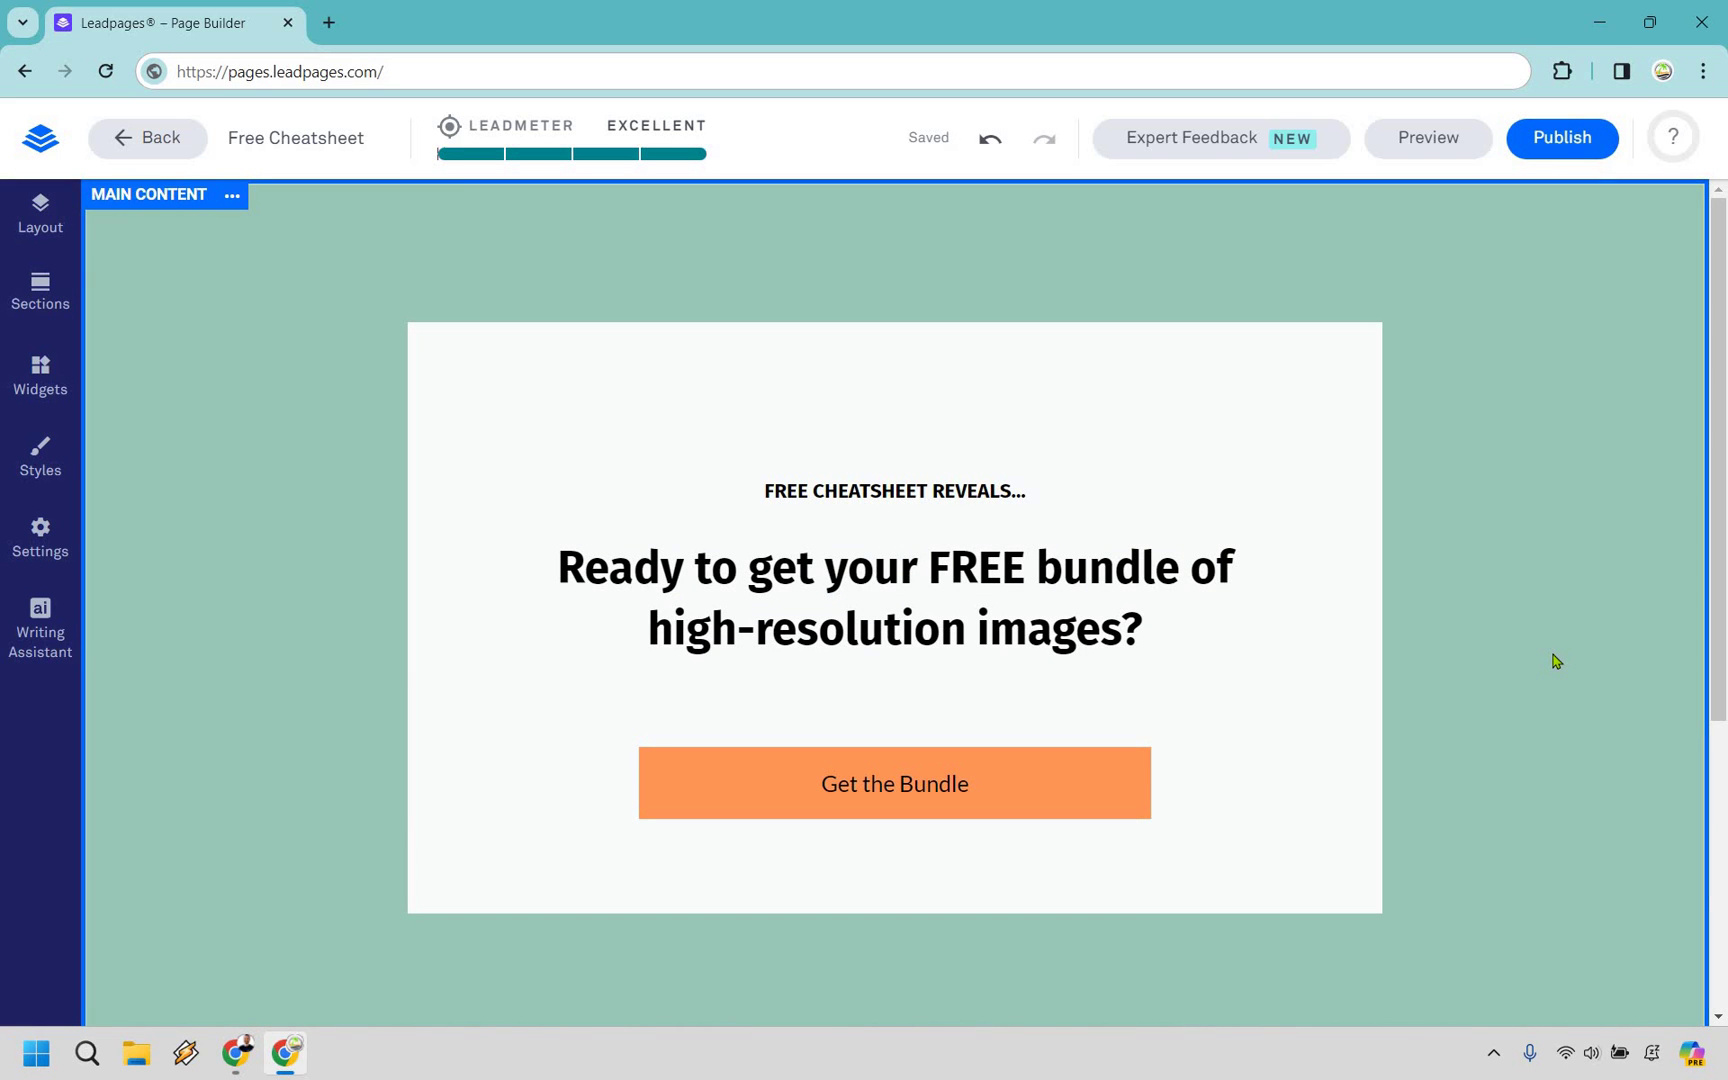
Paste 'How To Get A 78% Opt-In Rate On Your Squeeze Page' over the main headline
click(1100, 630)
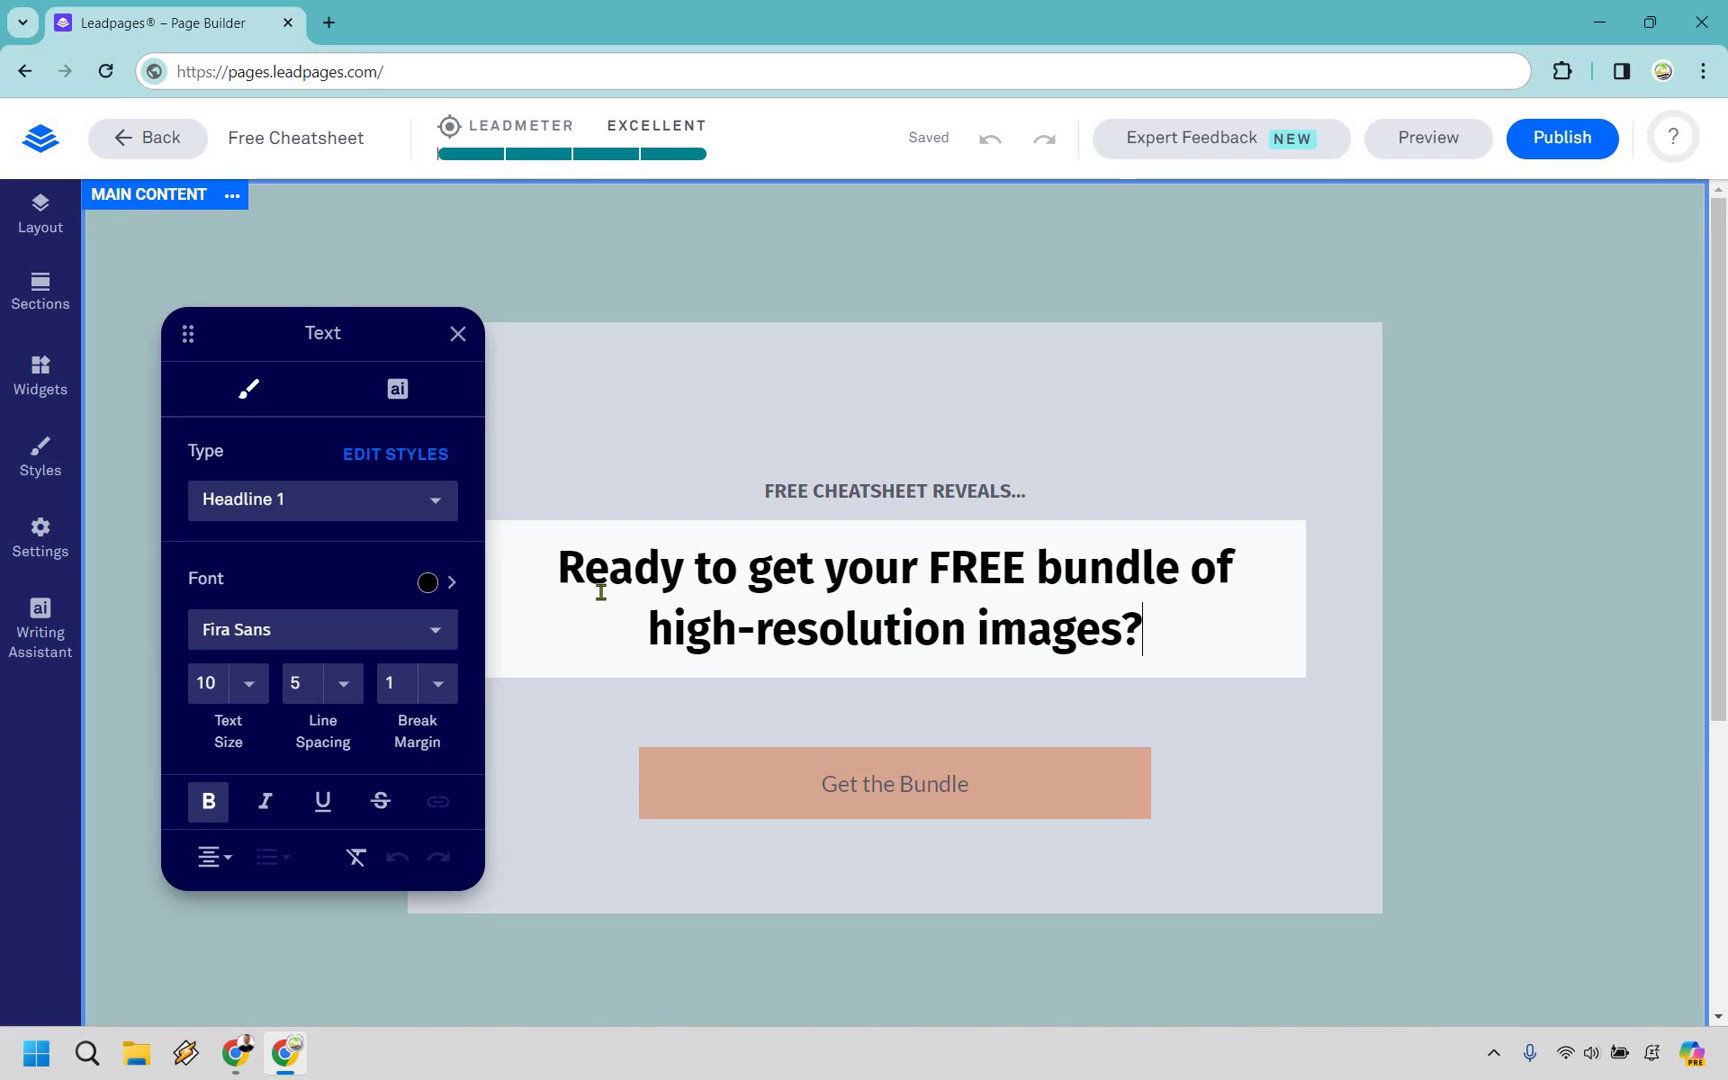
drag(598, 586, 554, 572)
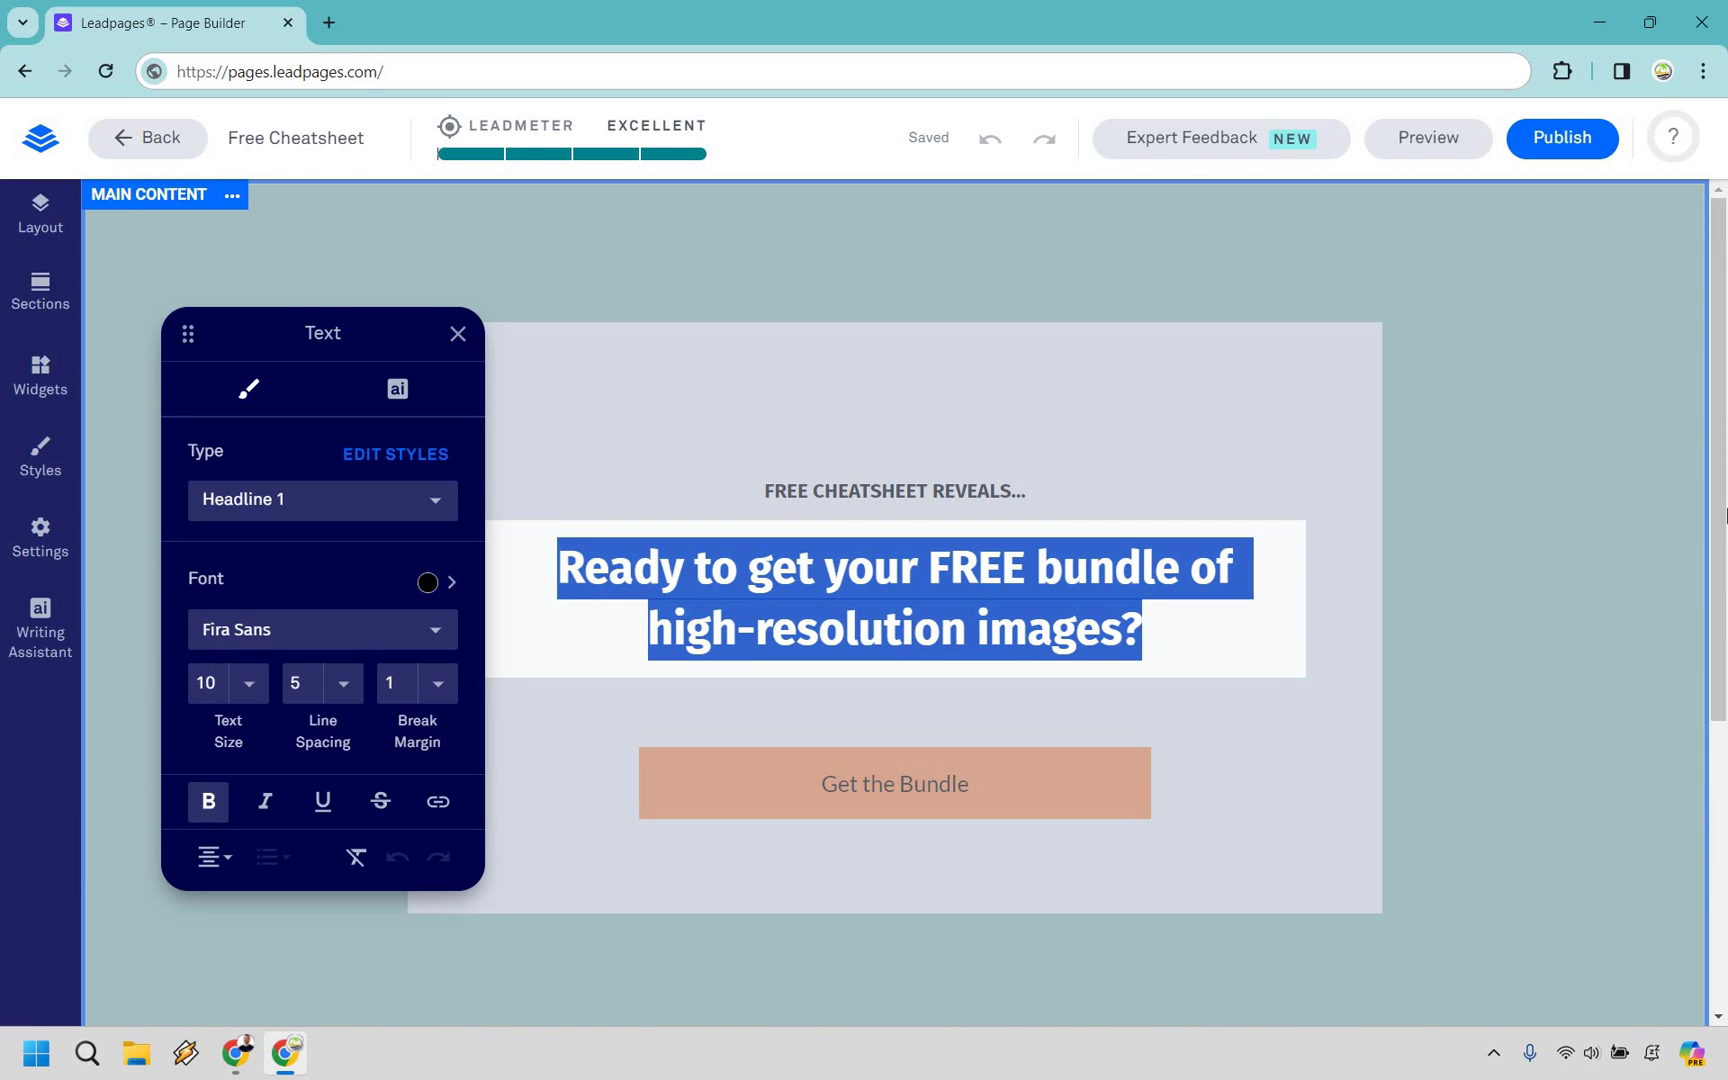
text(How To Get A 78% Opt-In Rate On Your Squeeze Page)
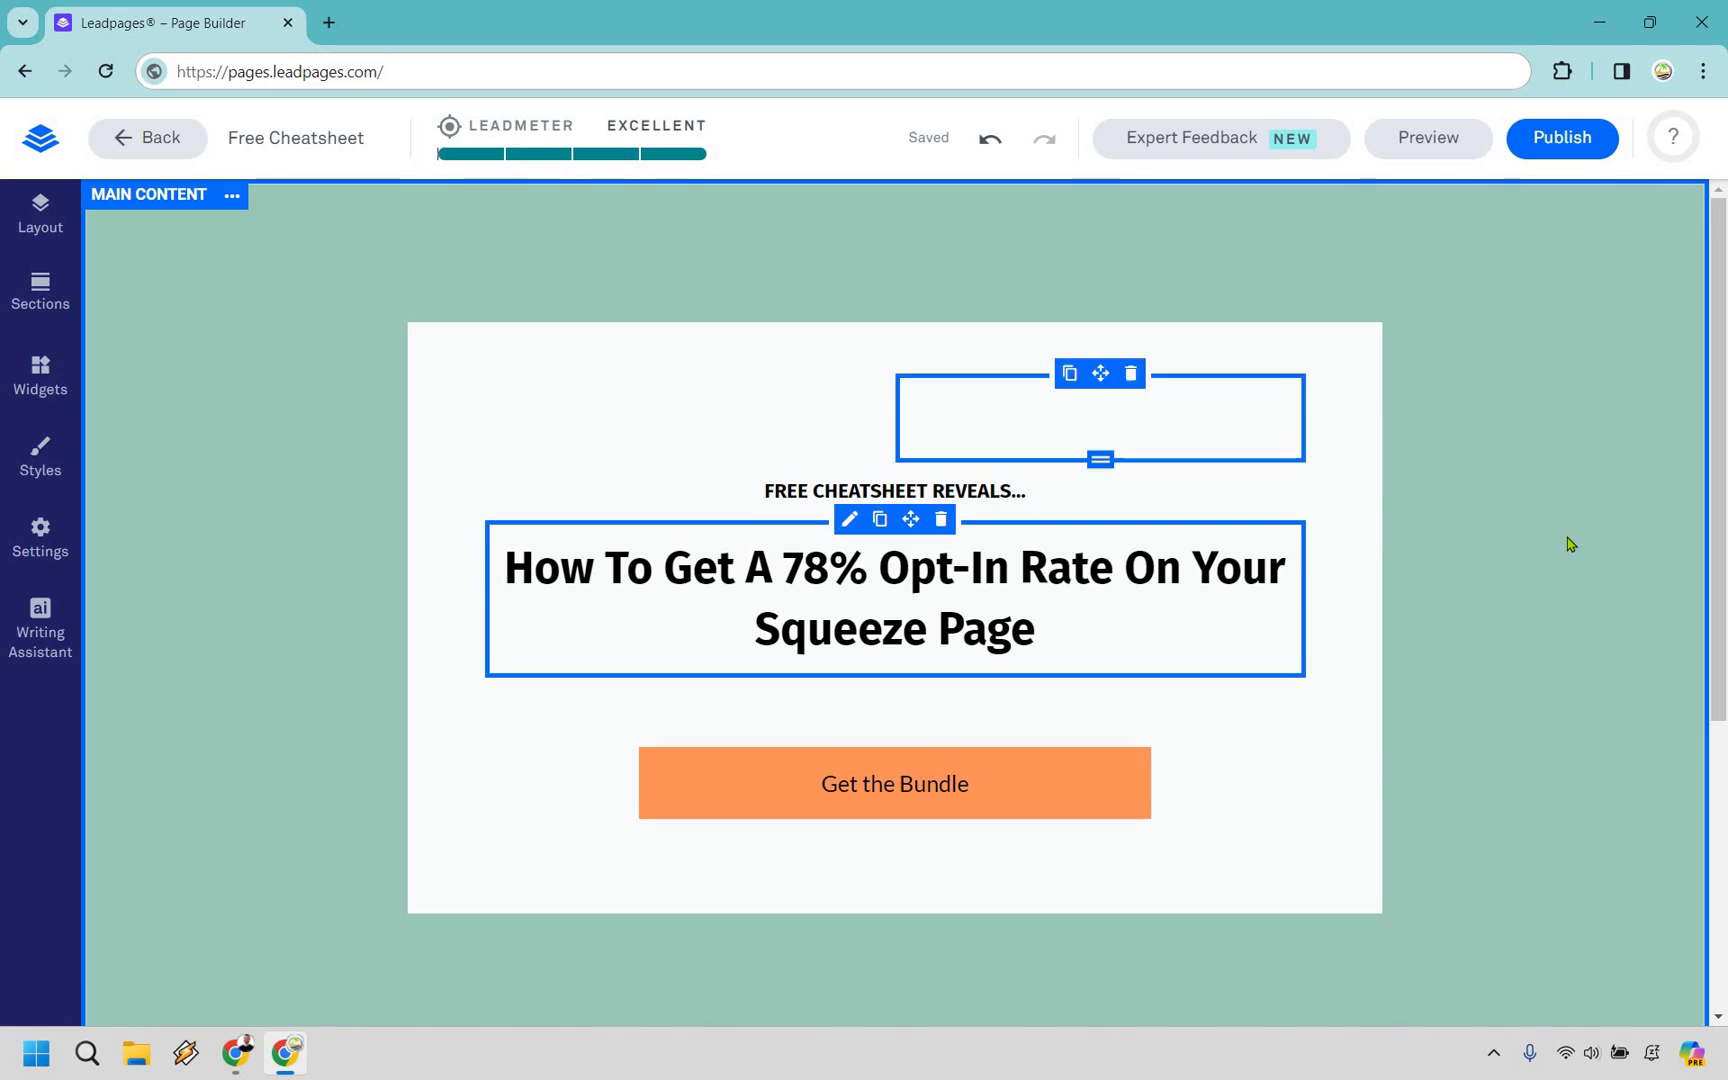
click(1568, 537)
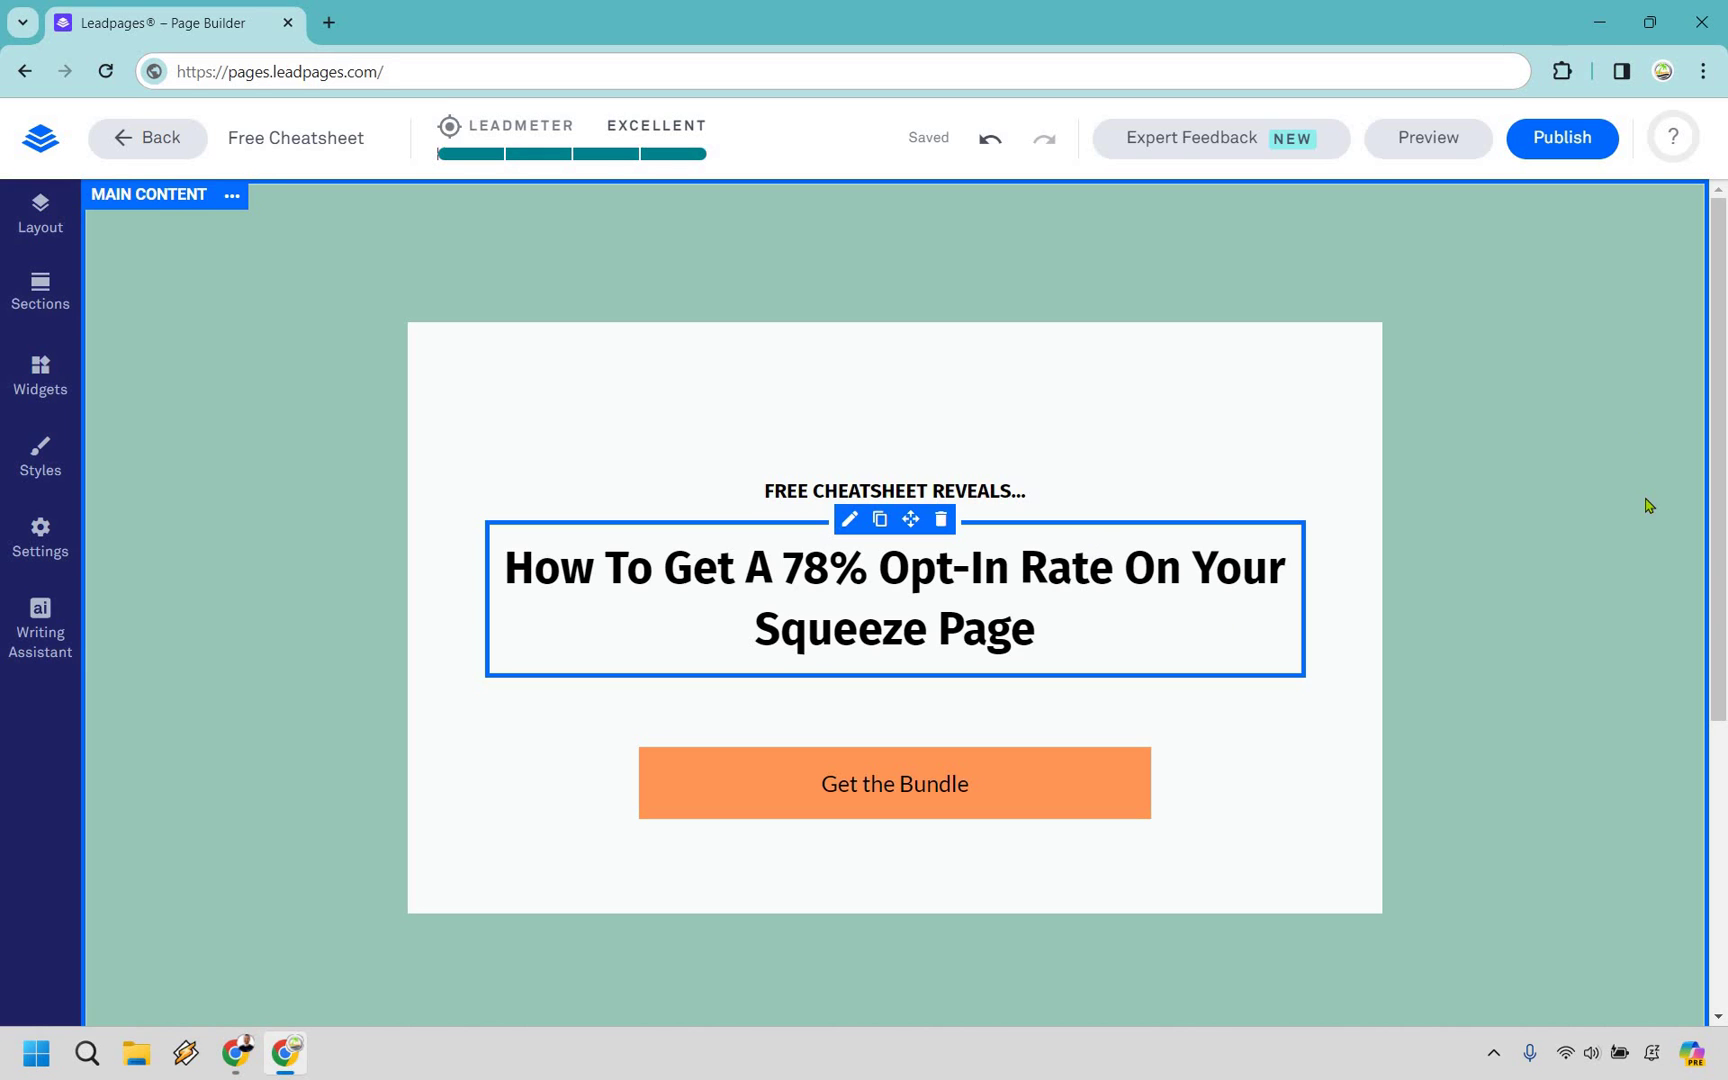
click(1573, 480)
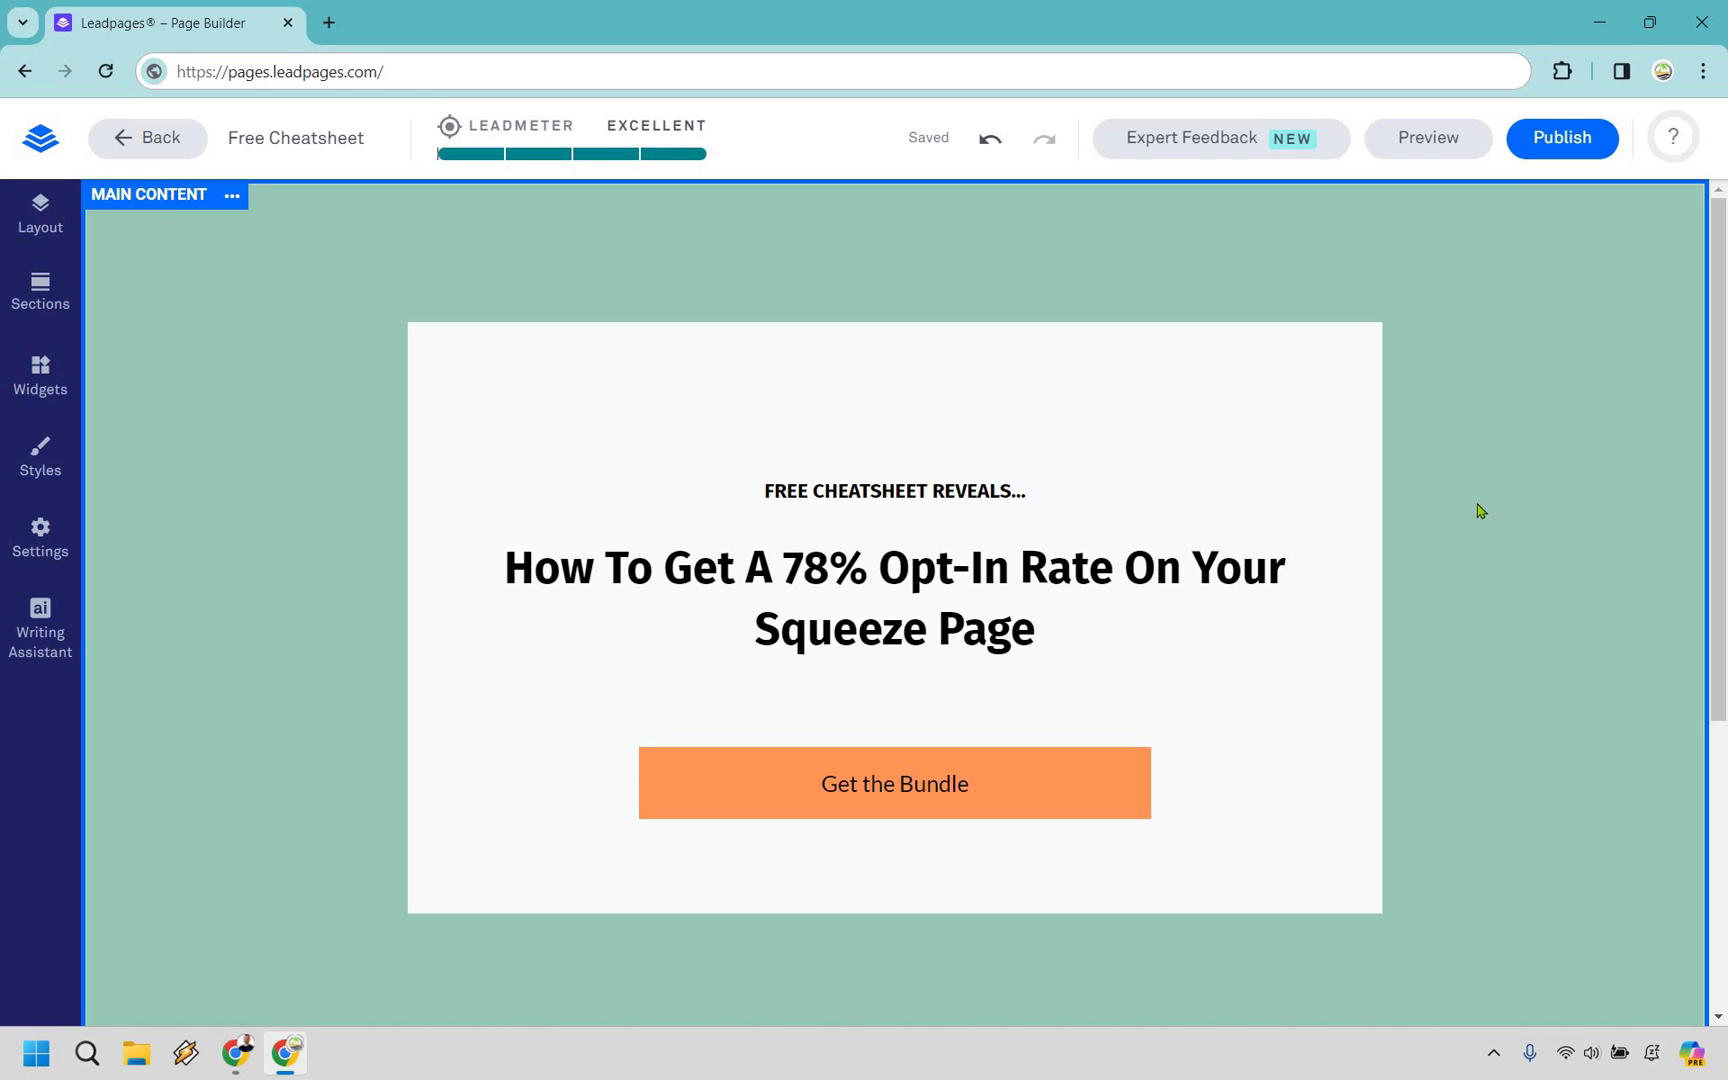
Relabel the Get the Bundle button to 'Click Here To Continue'
click(828, 572)
click(939, 784)
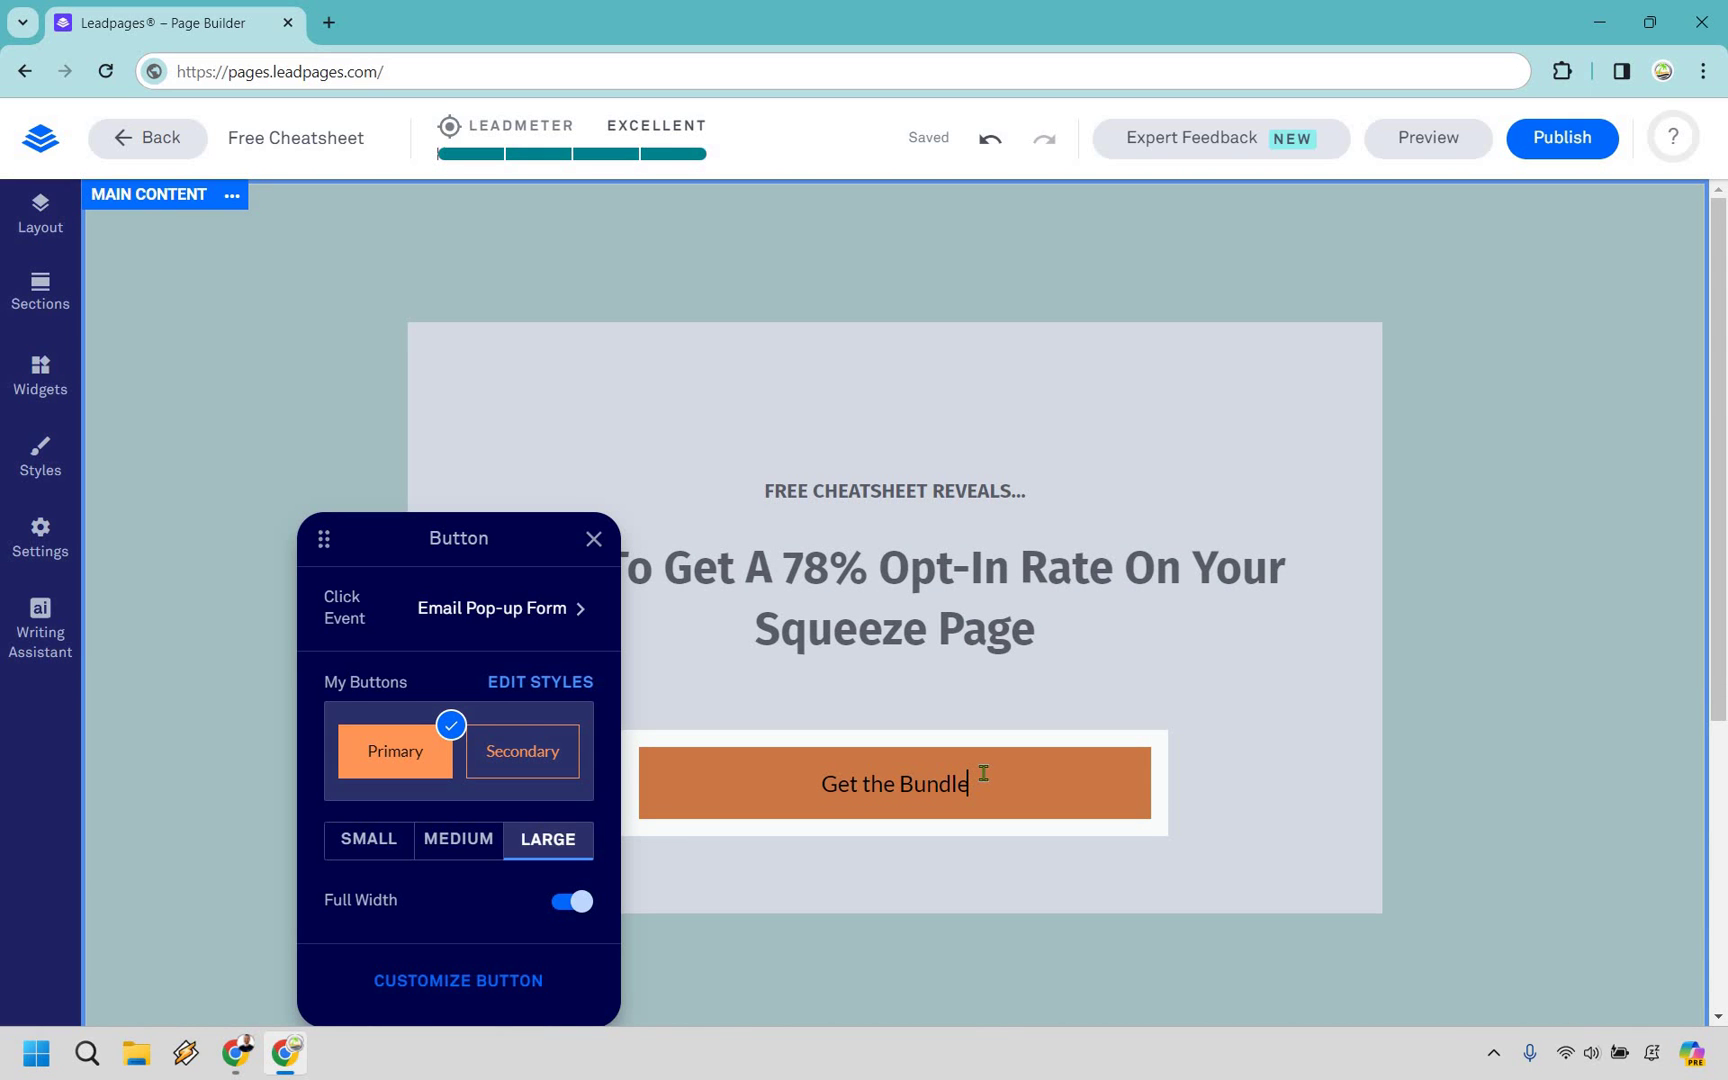
key(BackSpace)
key(BackSpace)
key(BackSpace)
key(BackSpace)
key(BackSpace)
key(BackSpace)
key(BackSpace)
key(BackSpace)
key(BackSpace)
key(BackSpace)
key(BackSpace)
key(BackSpace)
key(BackSpace)
key(BackSpace)
text(Click Here To Continue)
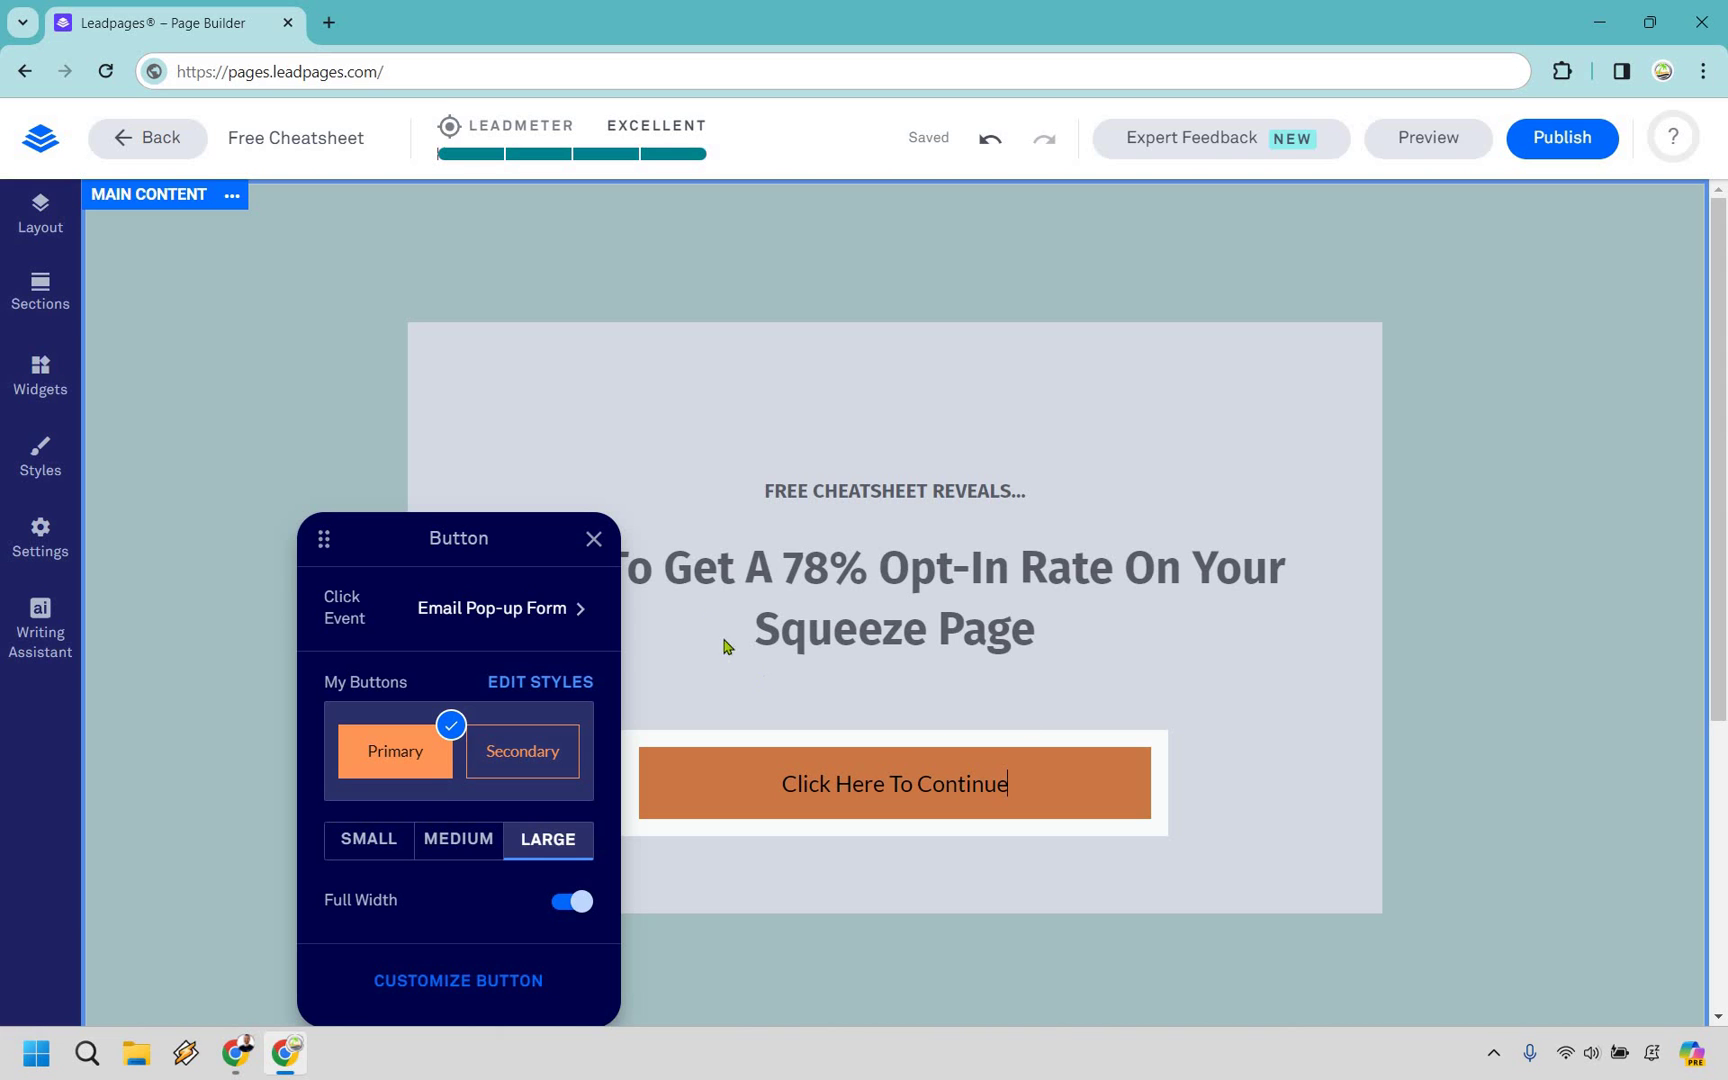
click(596, 540)
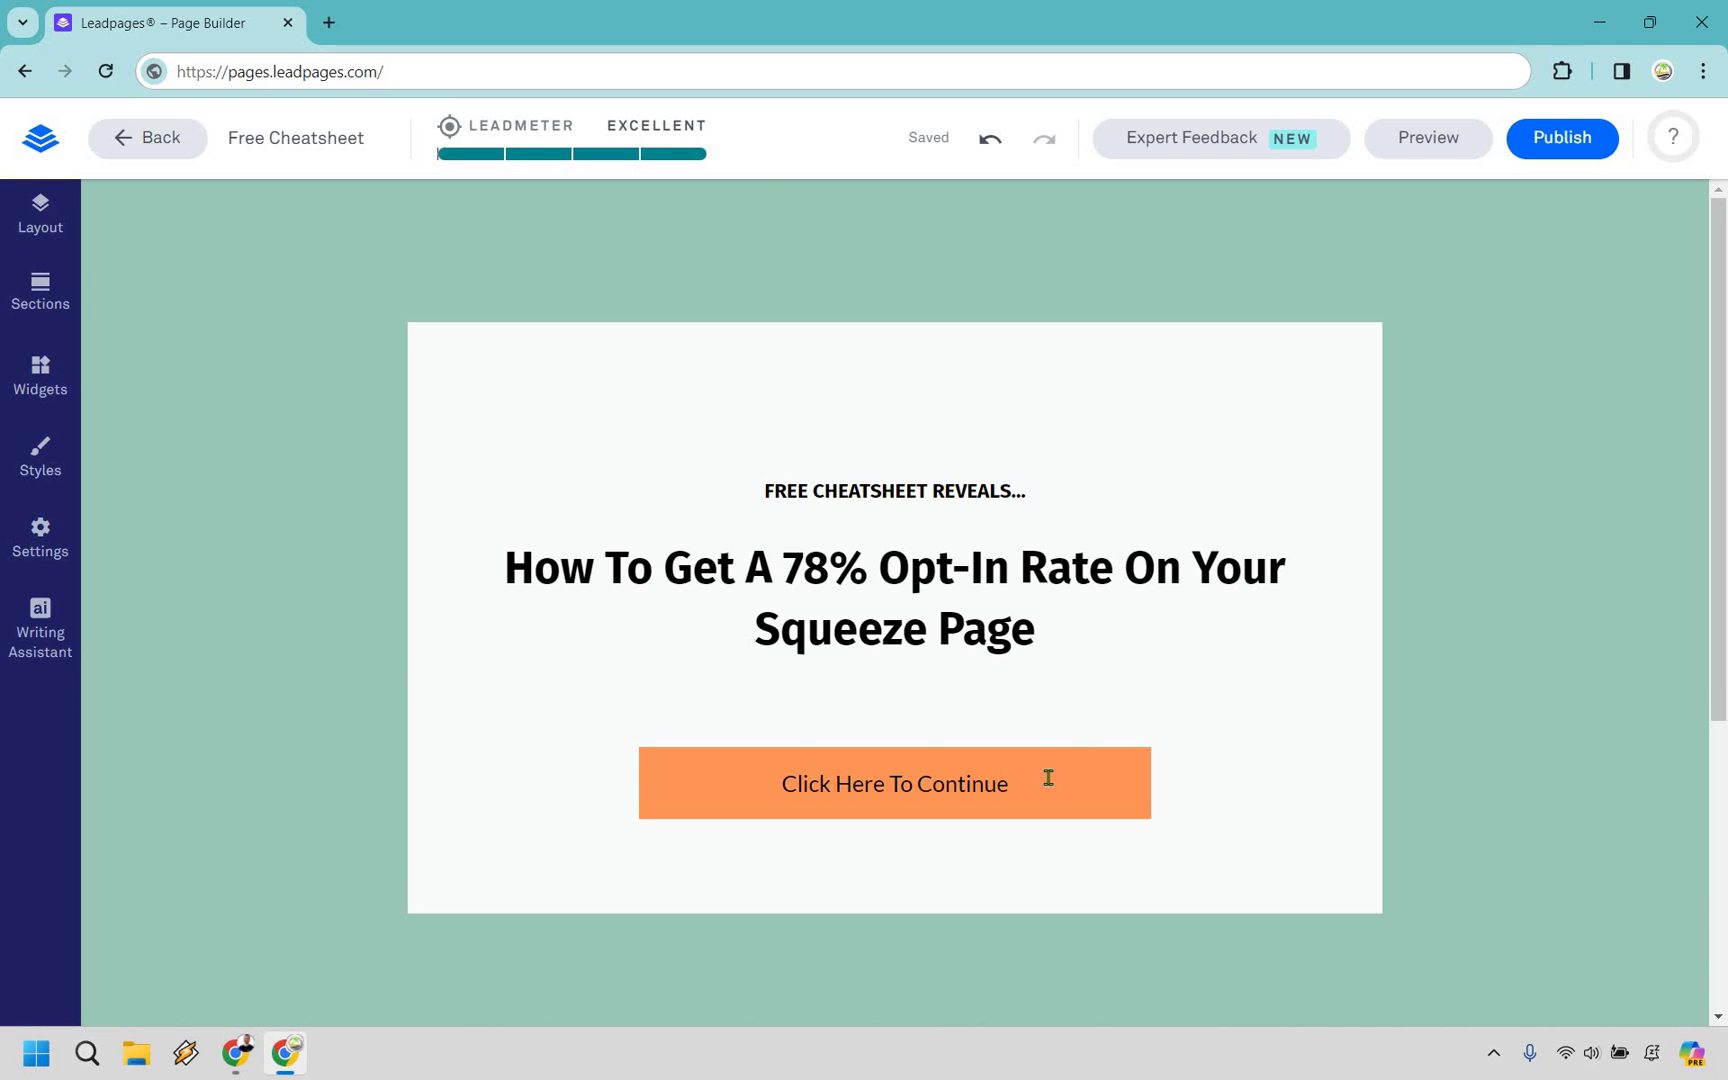
mouse_move(1049, 775)
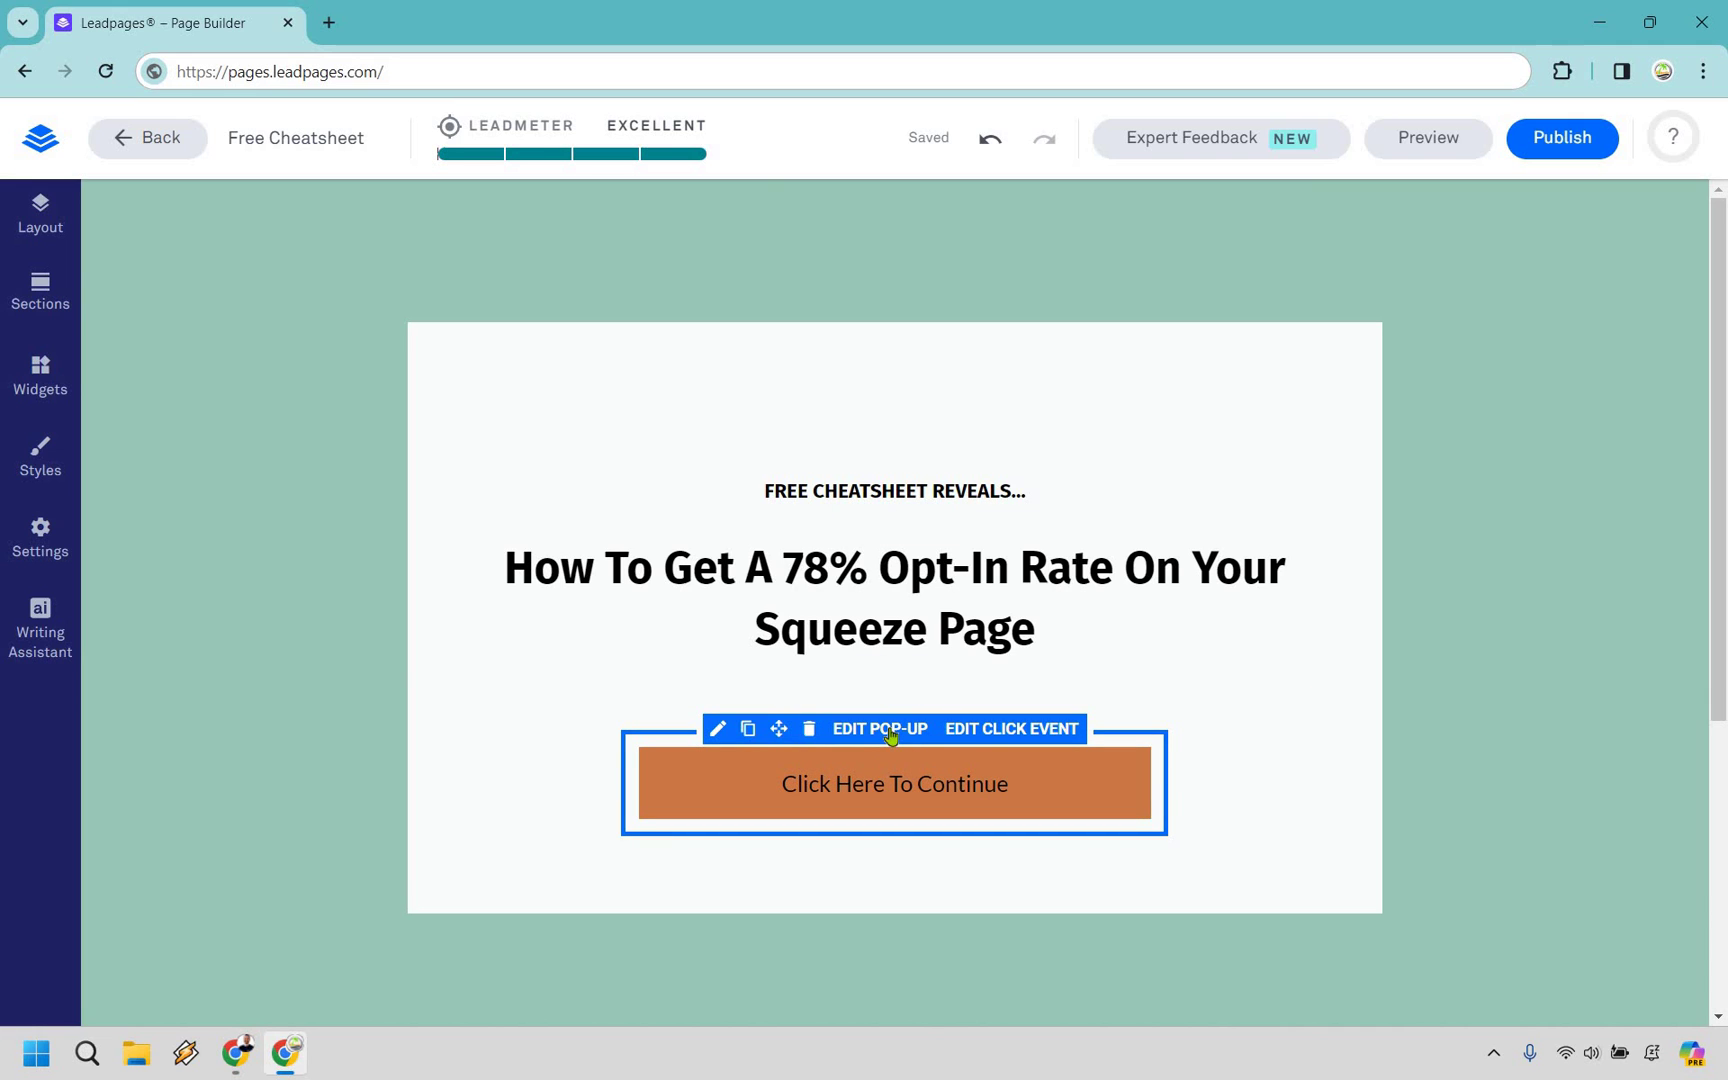
Open the button's opt-in pop-up and delete the text line above its headline
click(893, 733)
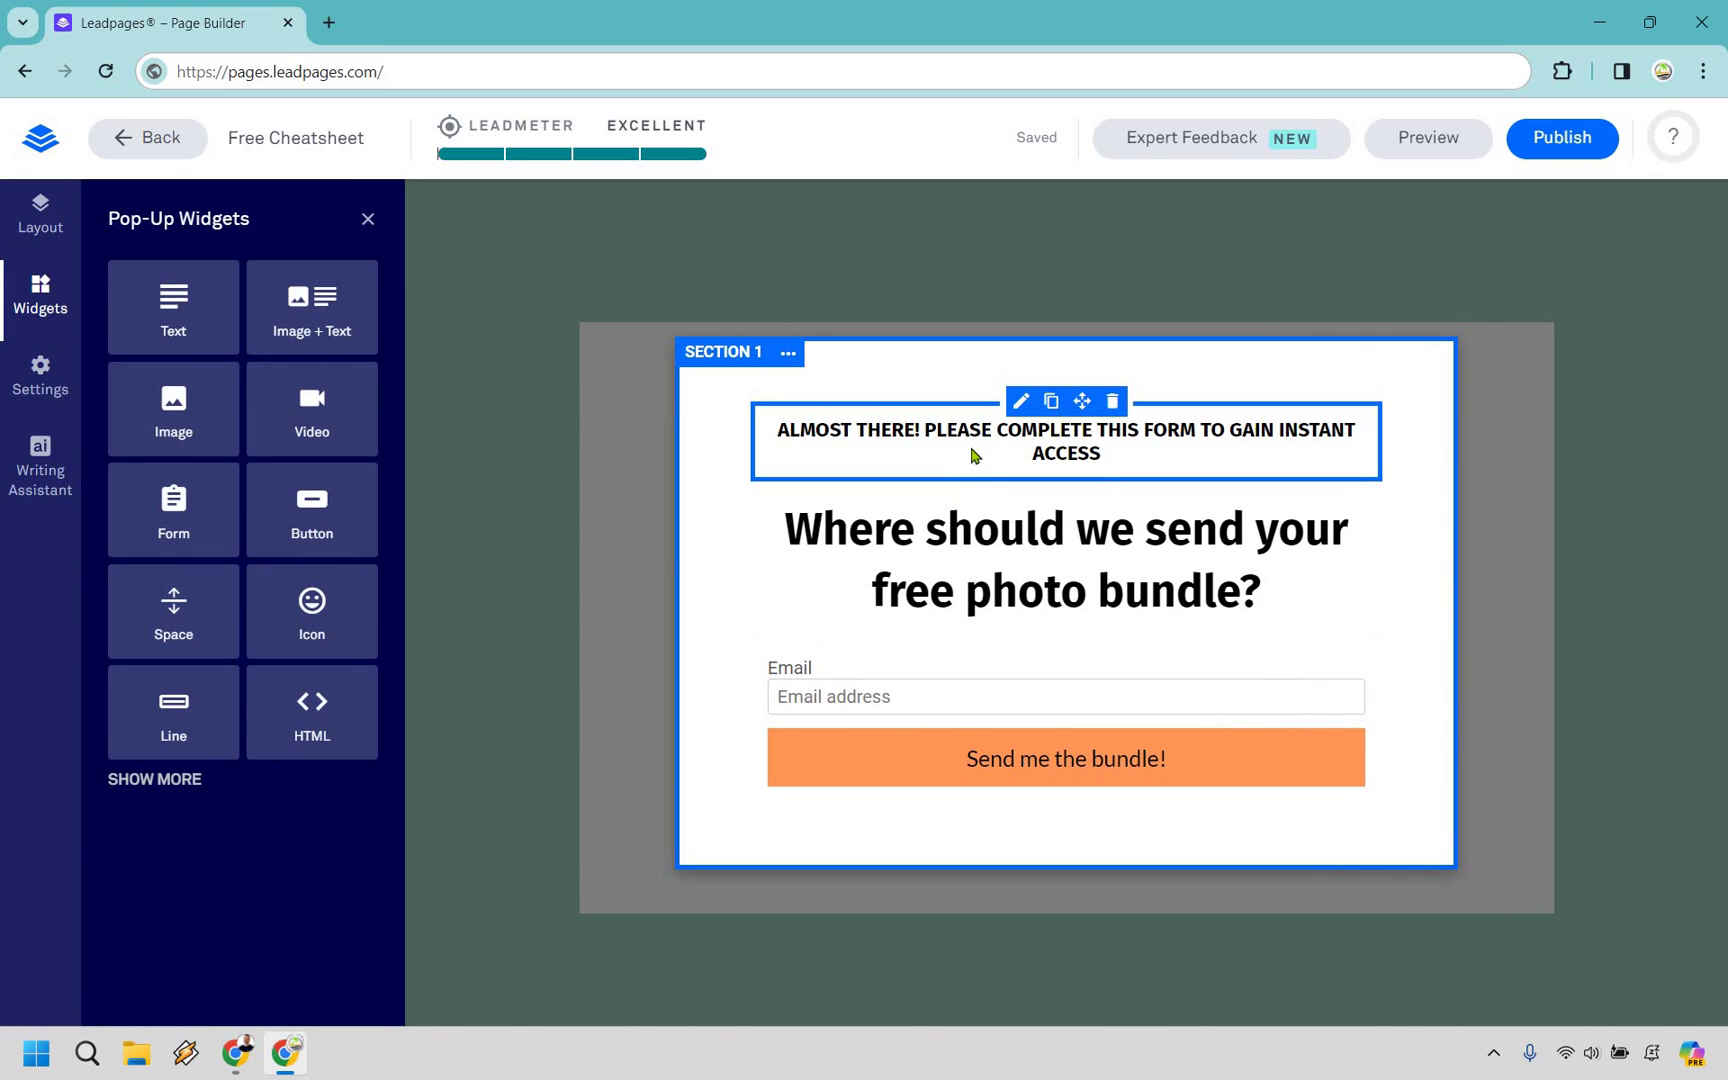
click(1114, 402)
click(1240, 356)
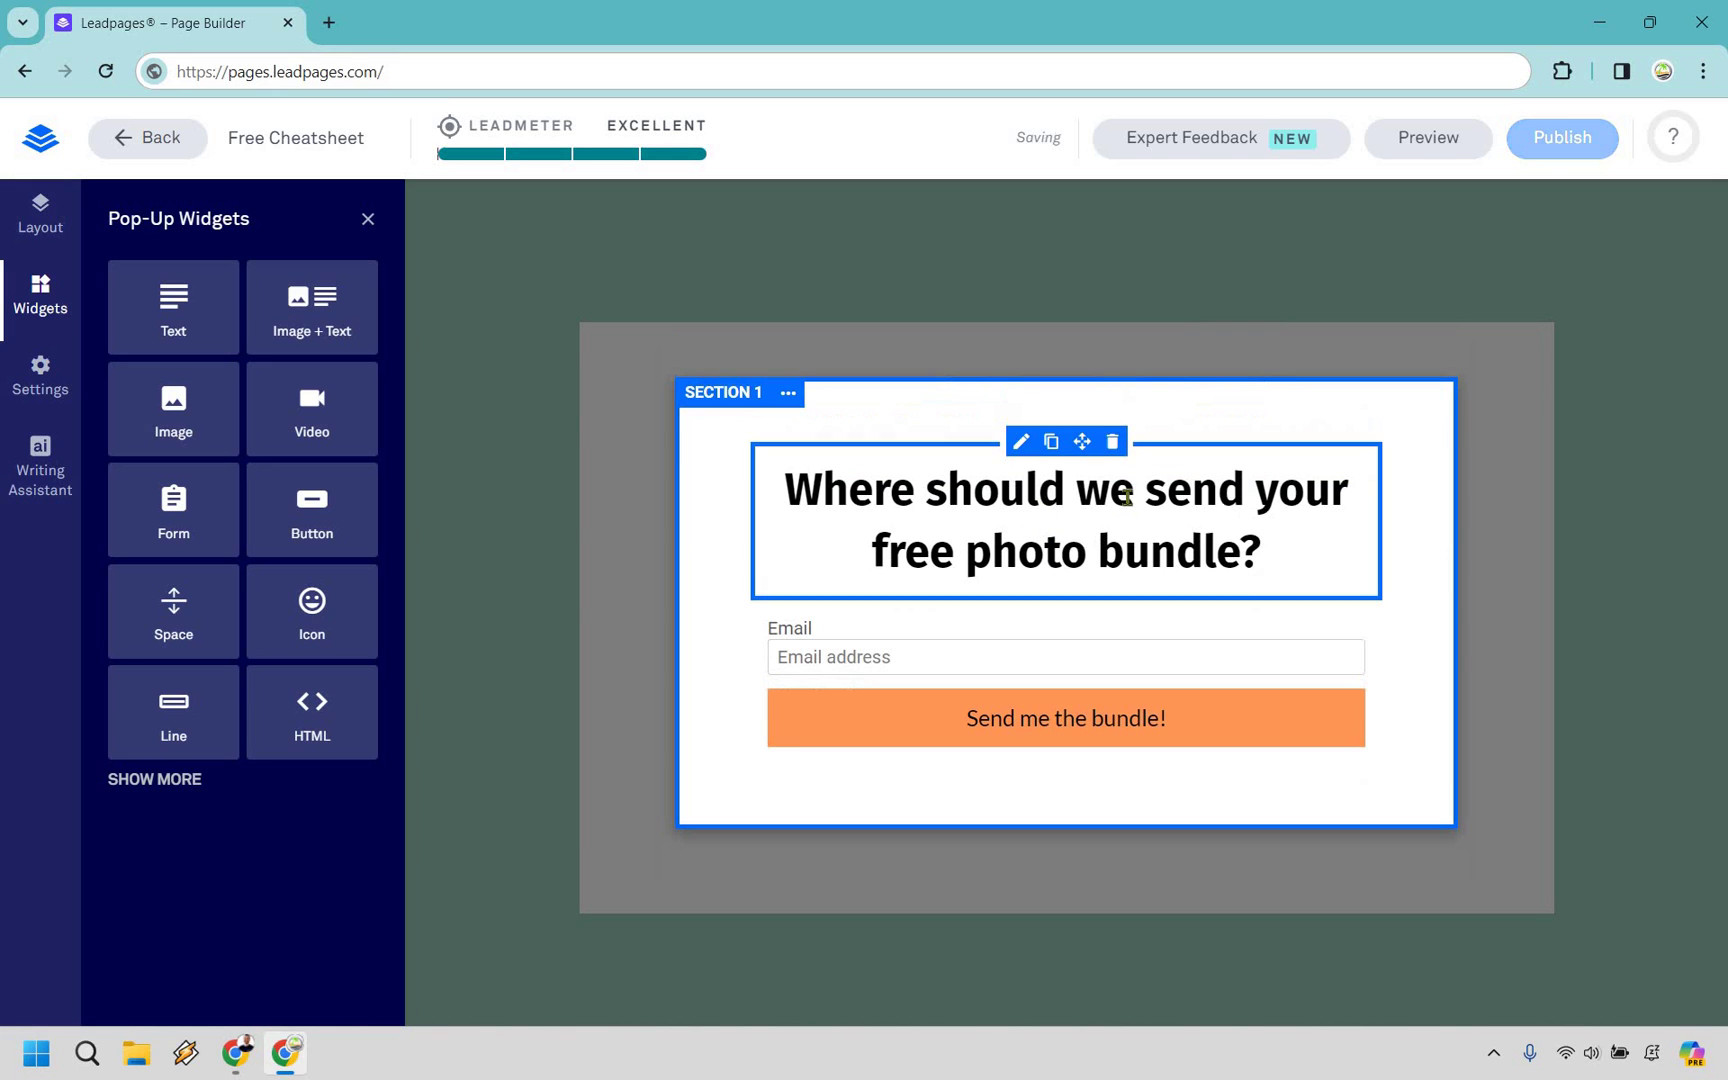
Replace 'we' with 'I' so the headline reads 'Where should I send your free cheatsheet?'
click(1096, 488)
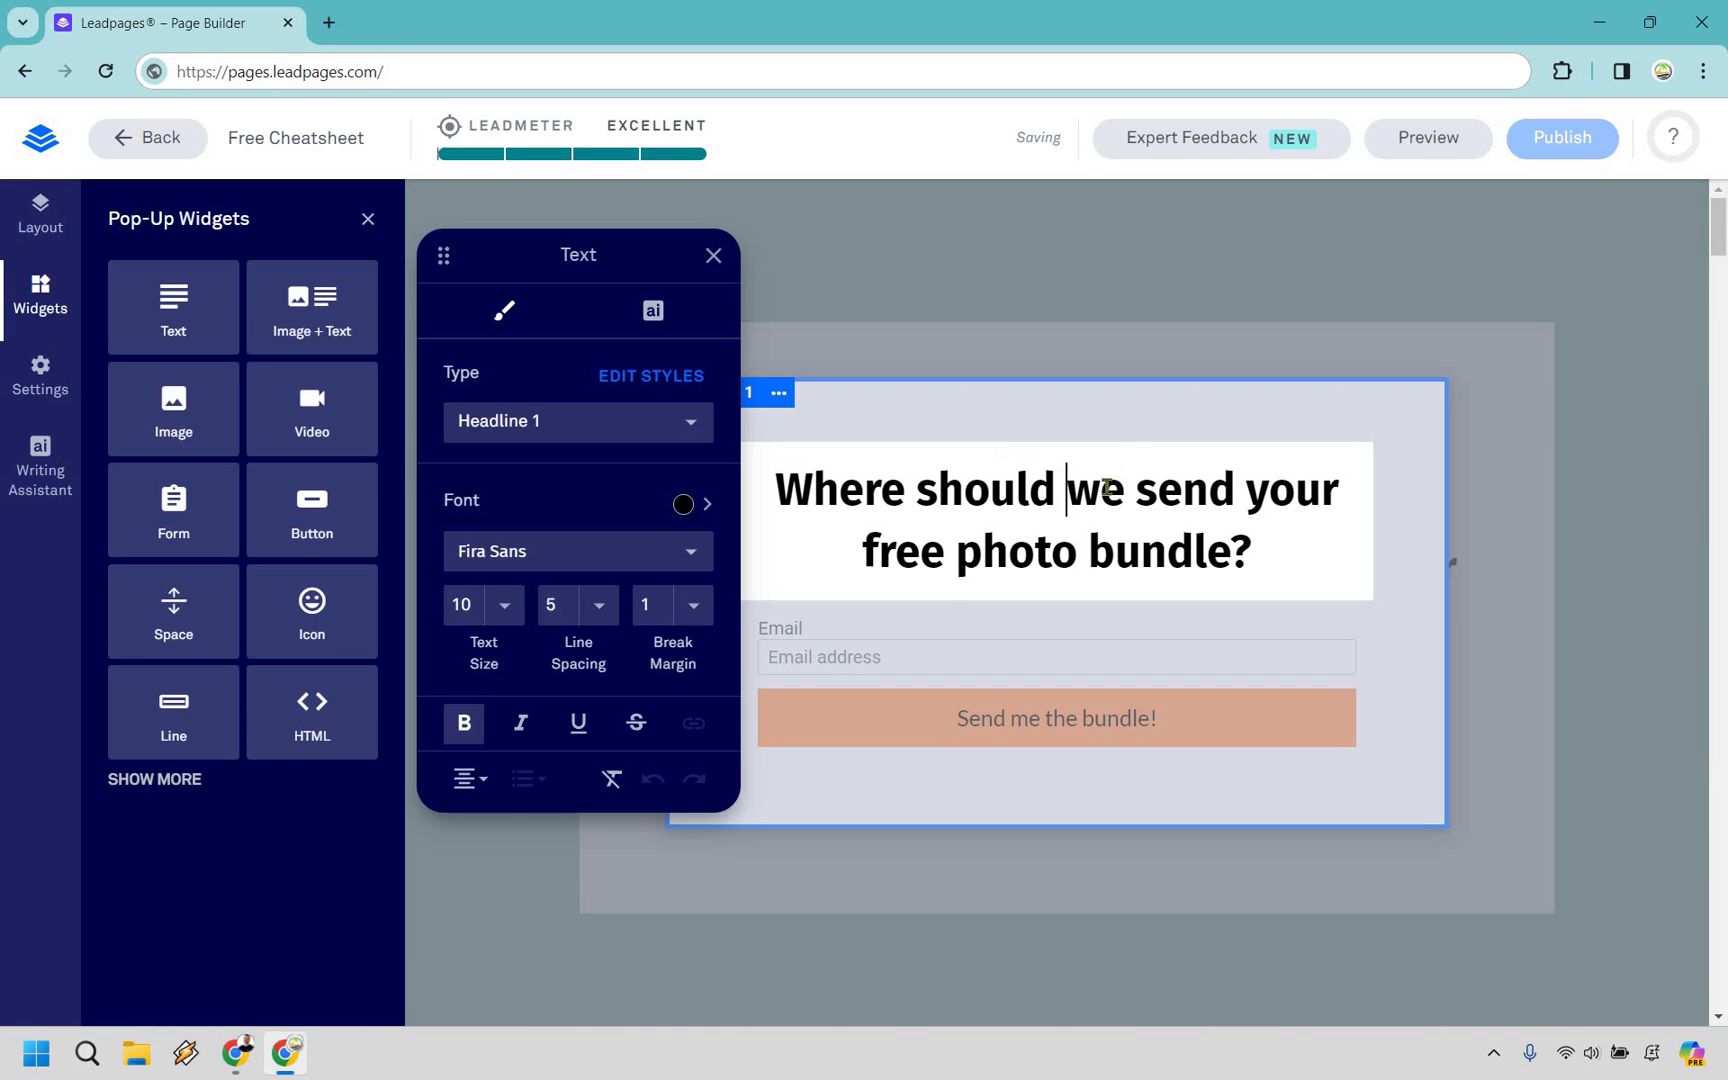
double_click(1107, 487)
text(I)
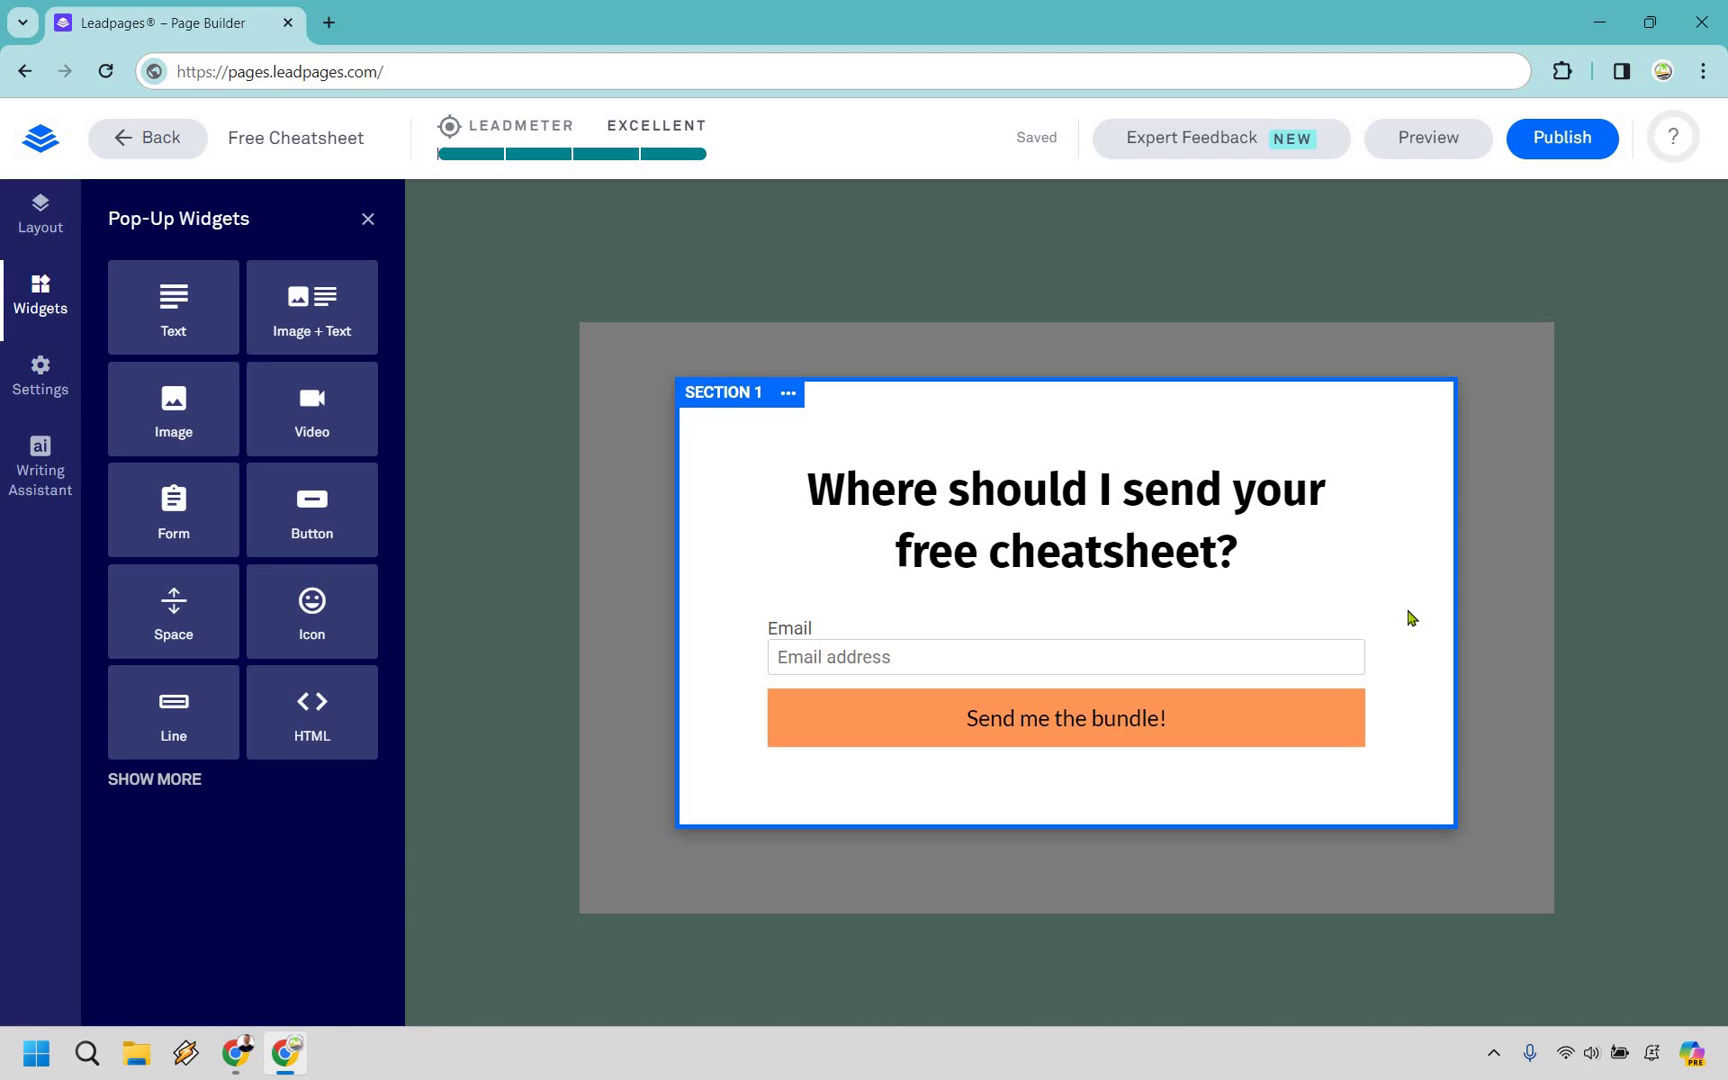
Paste 'Get Access To The Free Cheatsheet' as the pop-up form's button label
click(1086, 718)
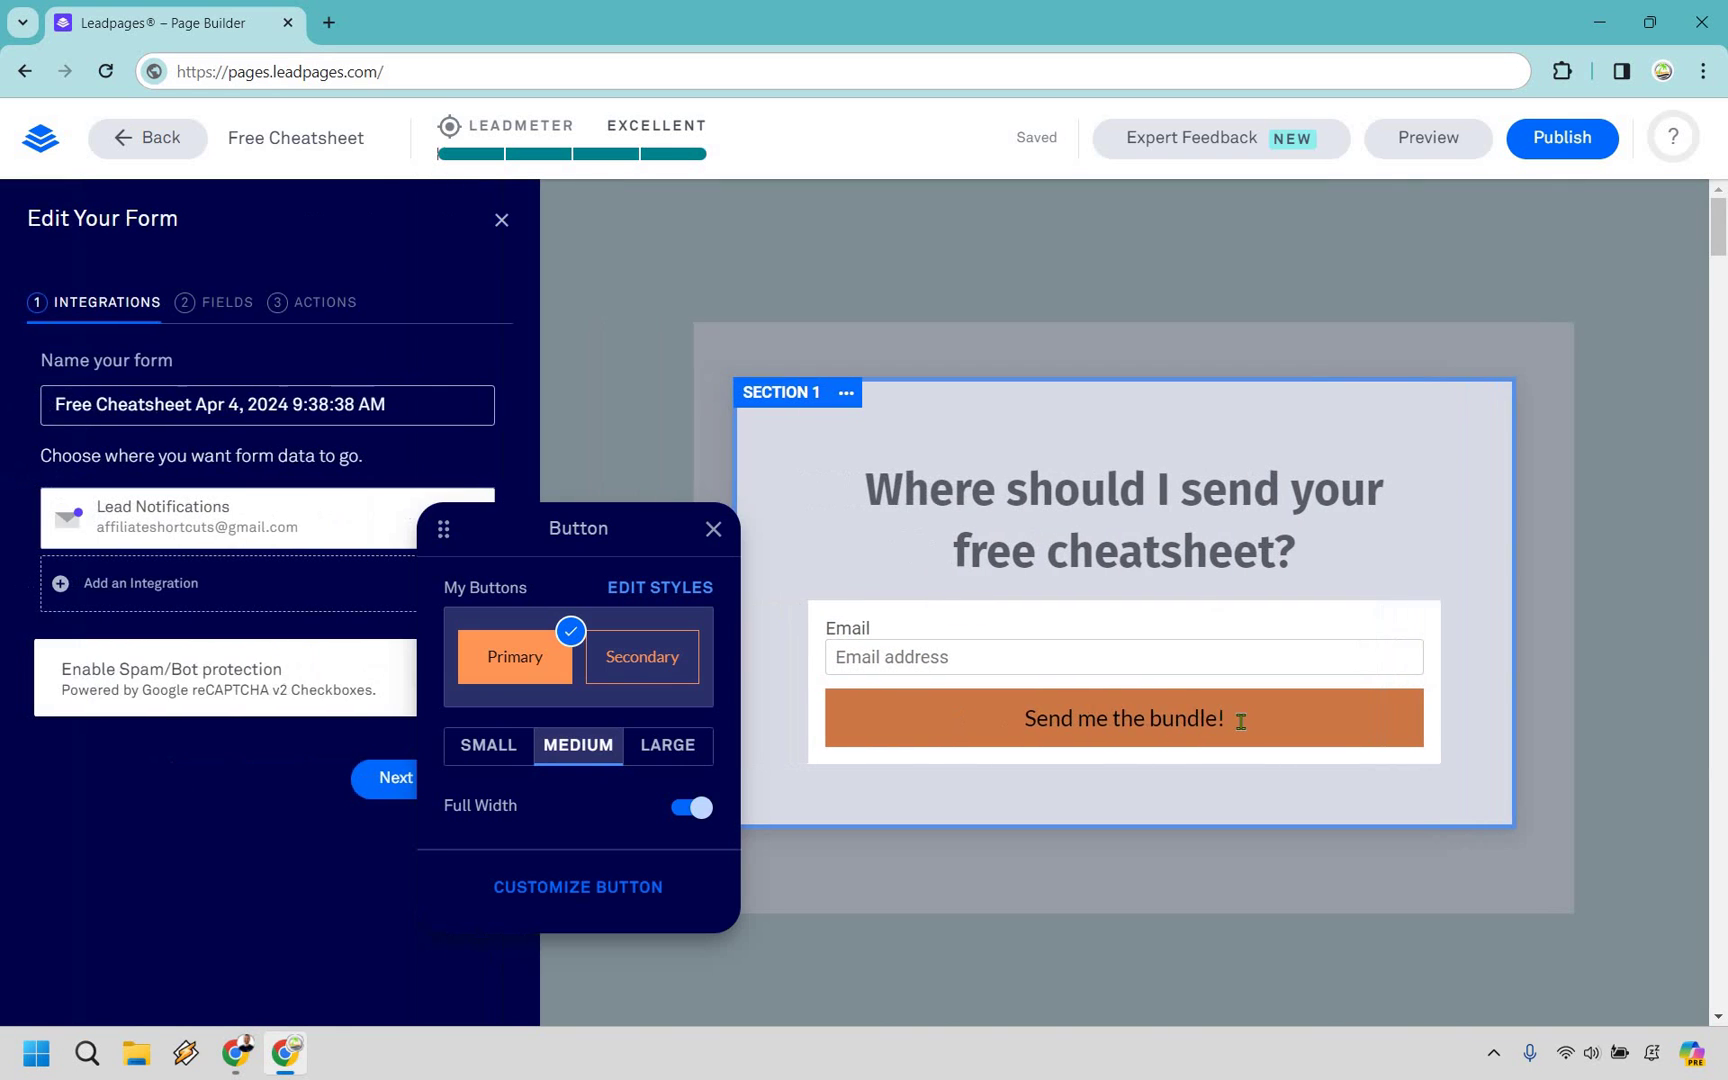
key(BackSpace)
key(BackSpace)
key(BackSpace)
key(BackSpace)
key(BackSpace)
key(BackSpace)
key(BackSpace)
key(BackSpace)
key(BackSpace)
key(BackSpace)
key(BackSpace)
key(BackSpace)
key(BackSpace)
key(BackSpace)
key(BackSpace)
key(BackSpace)
key(BackSpace)
key(BackSpace)
key(BackSpace)
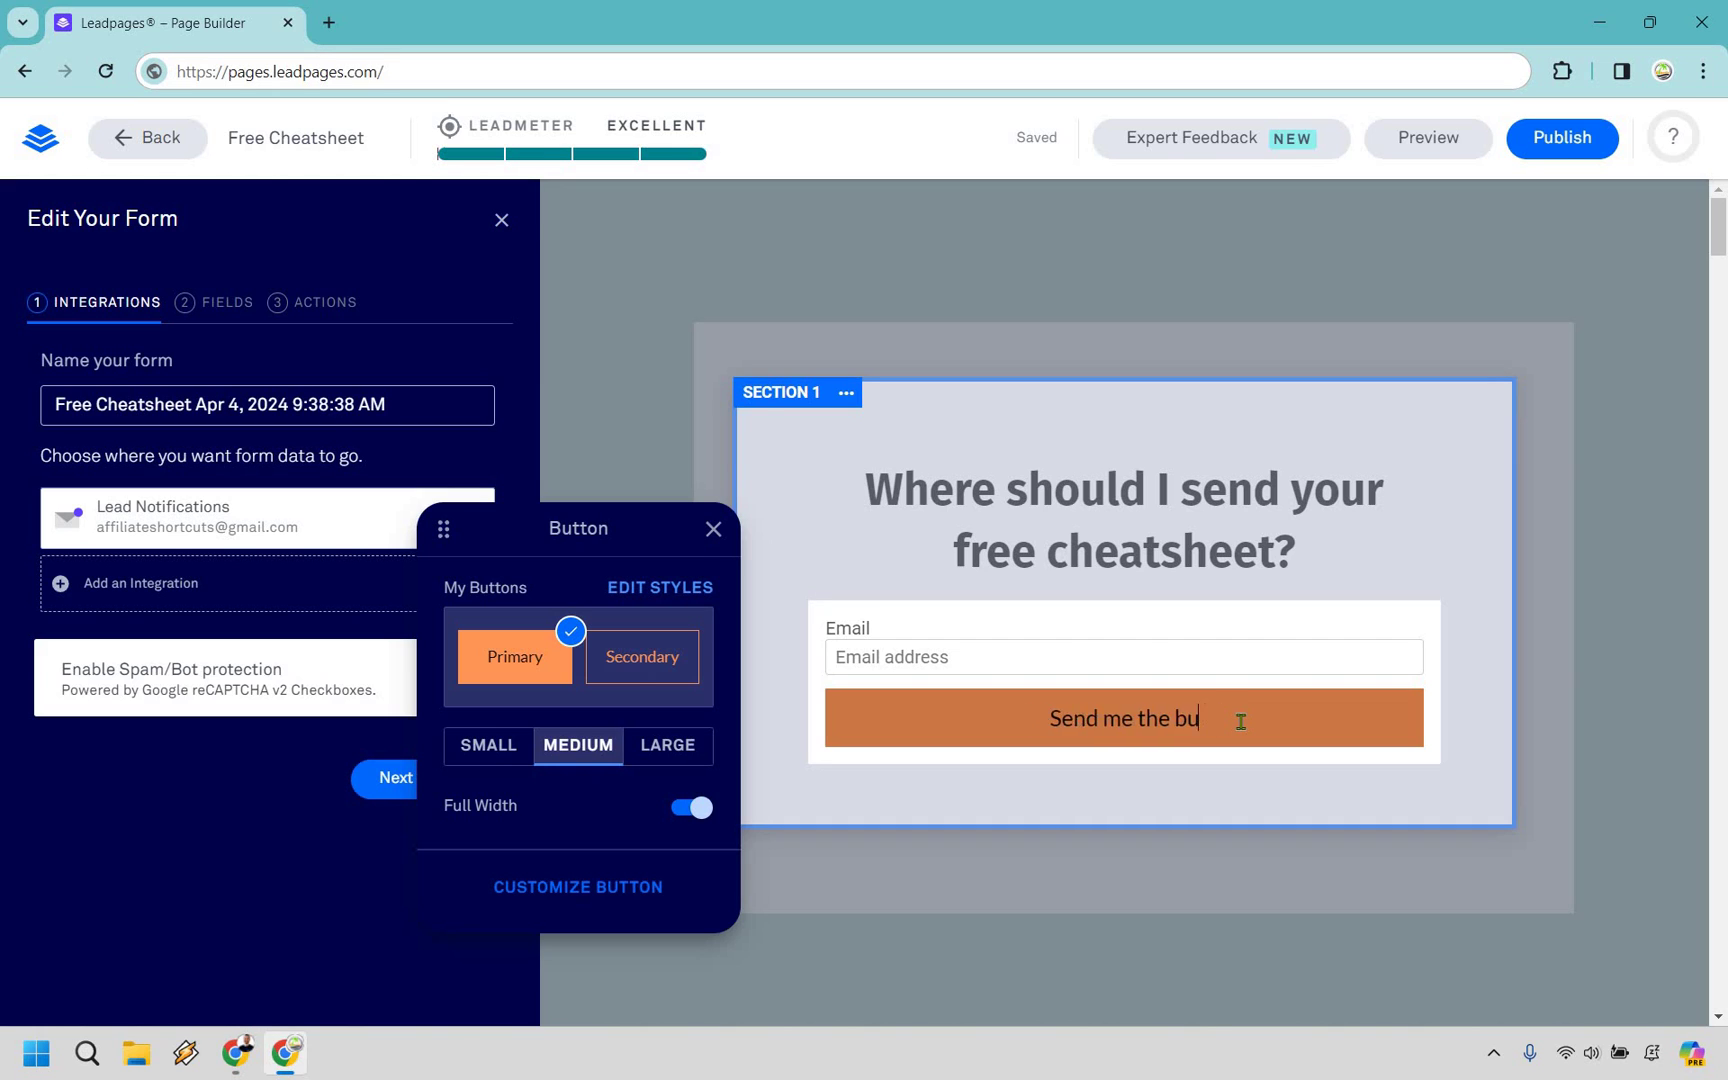
text(Get Access To The Free Cheatsheet)
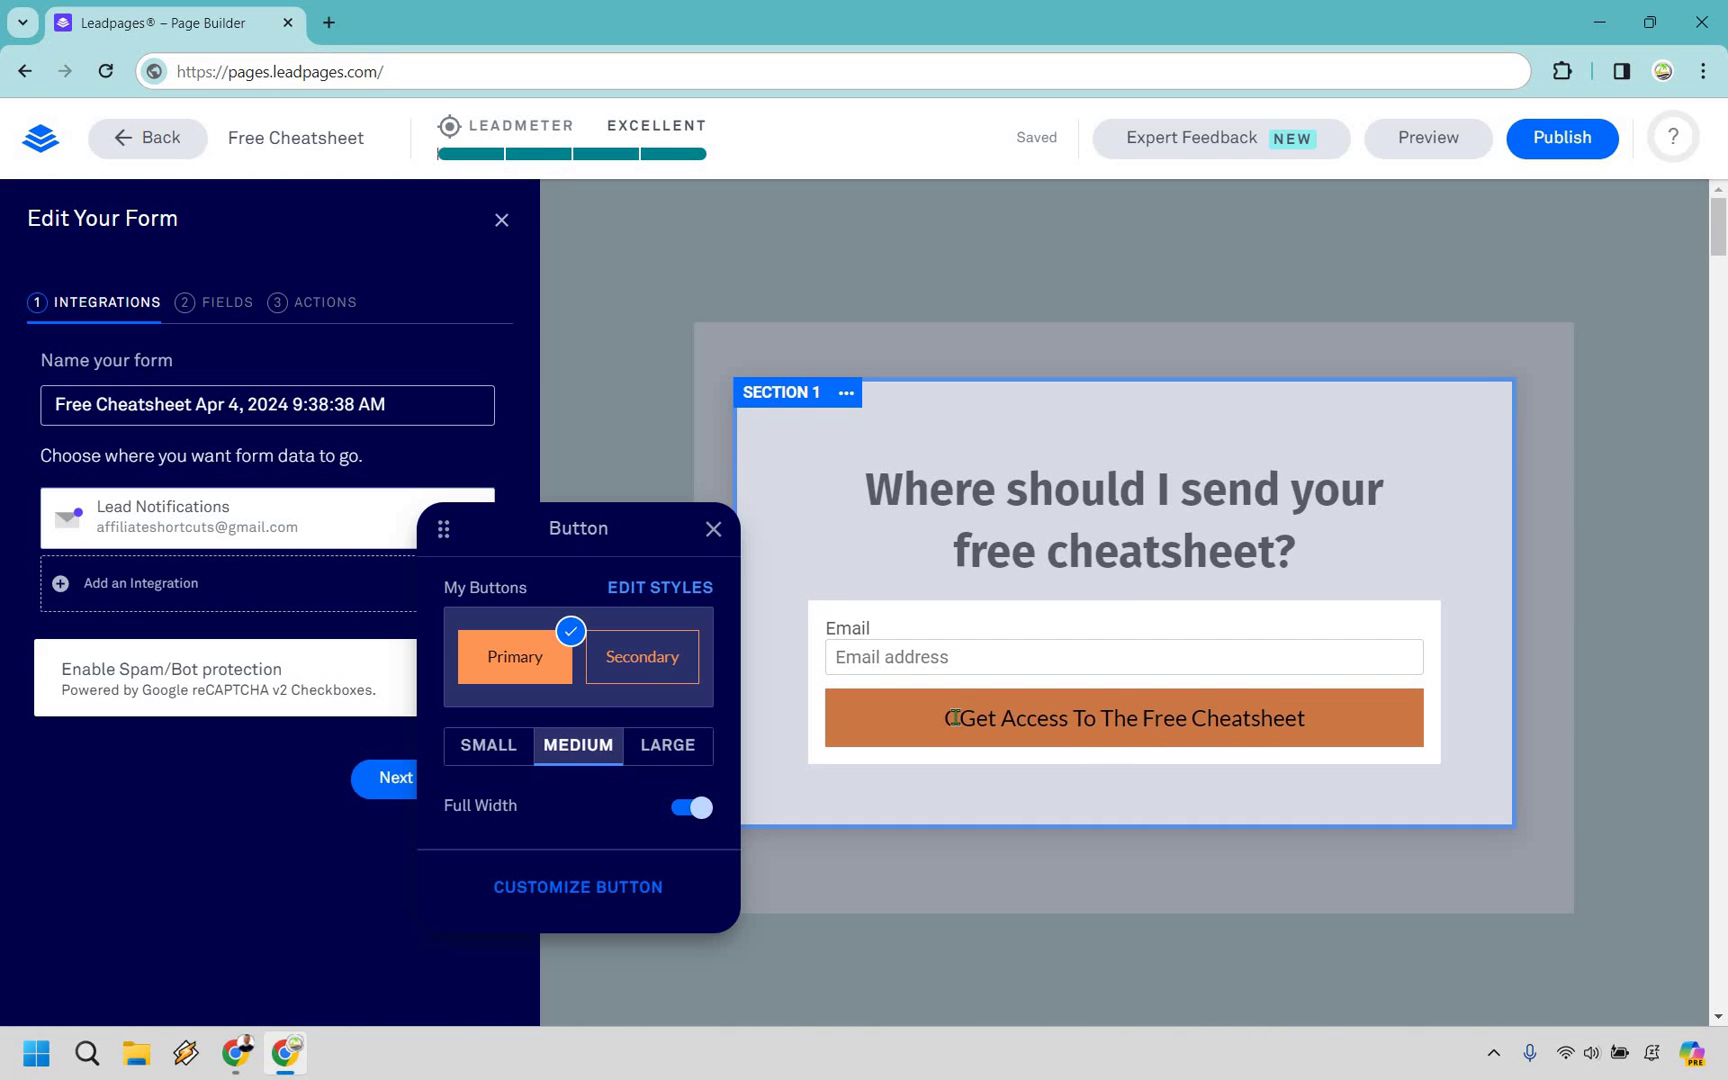
key(BackSpace)
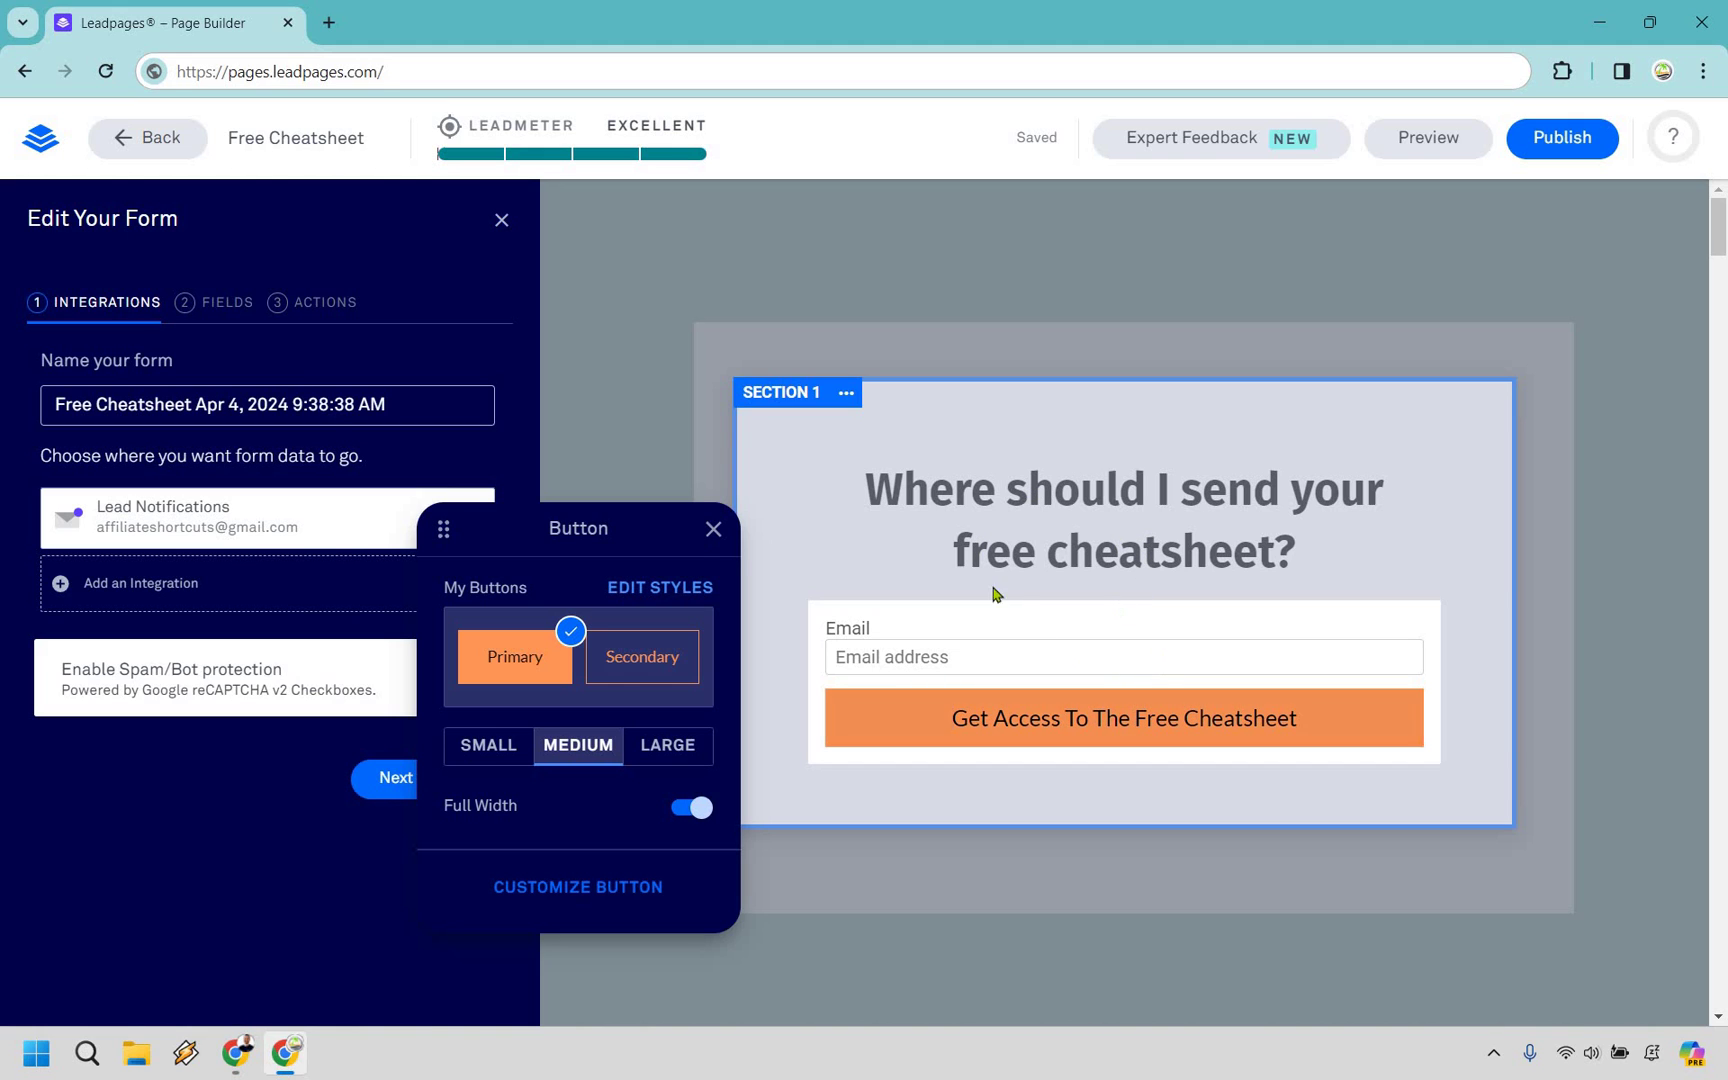
click(715, 530)
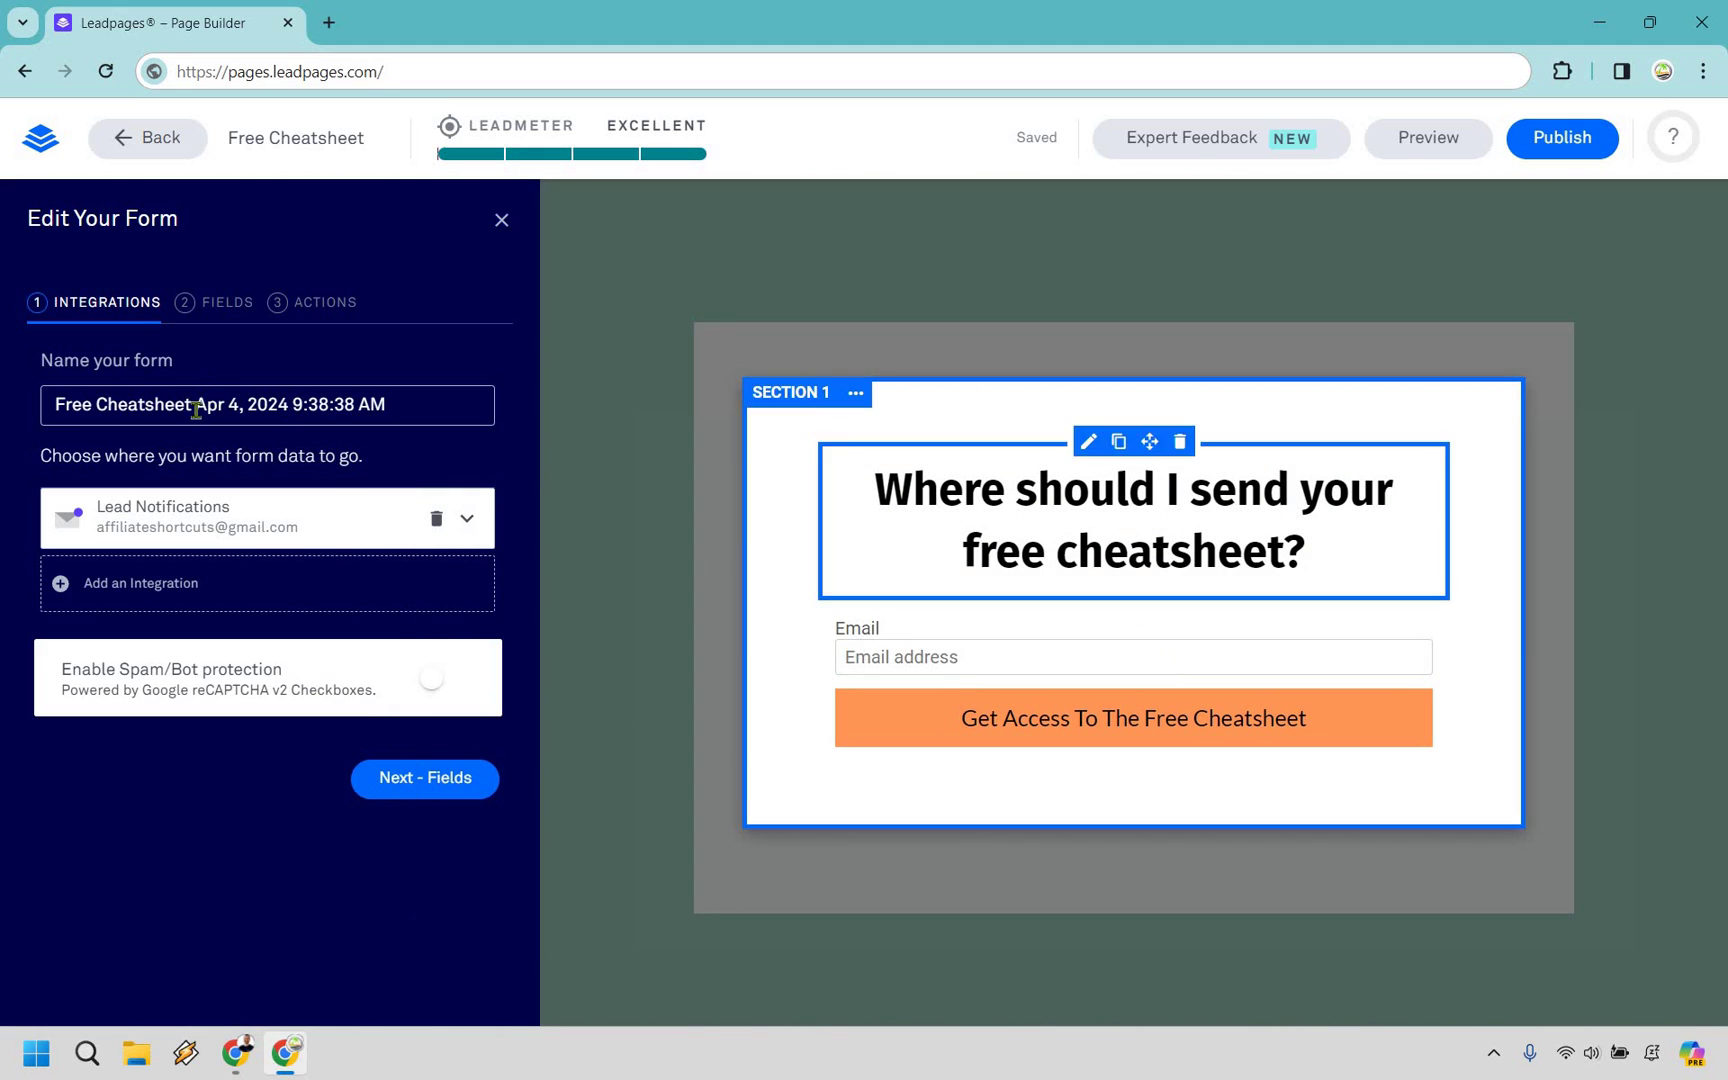
Strip the date from the form name, leaving Free Cheatsheet, and view the page score's top issues
drag(196, 409, 402, 394)
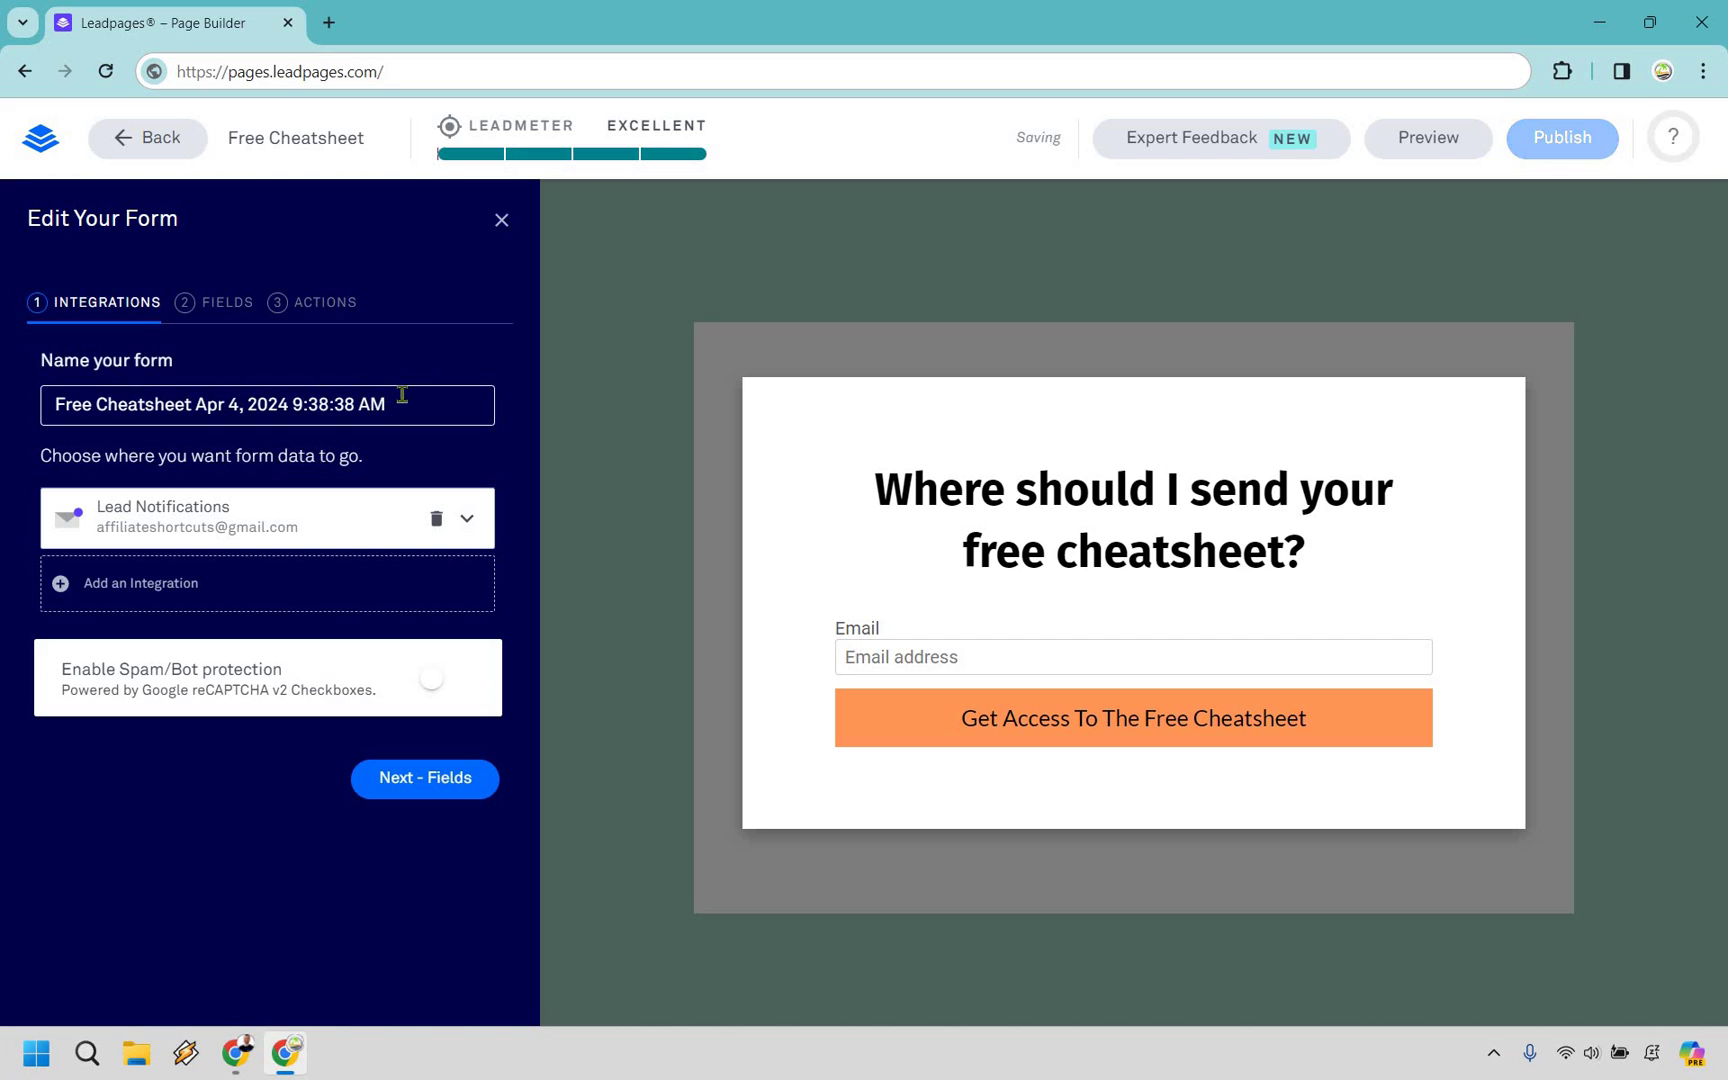
key(BackSpace)
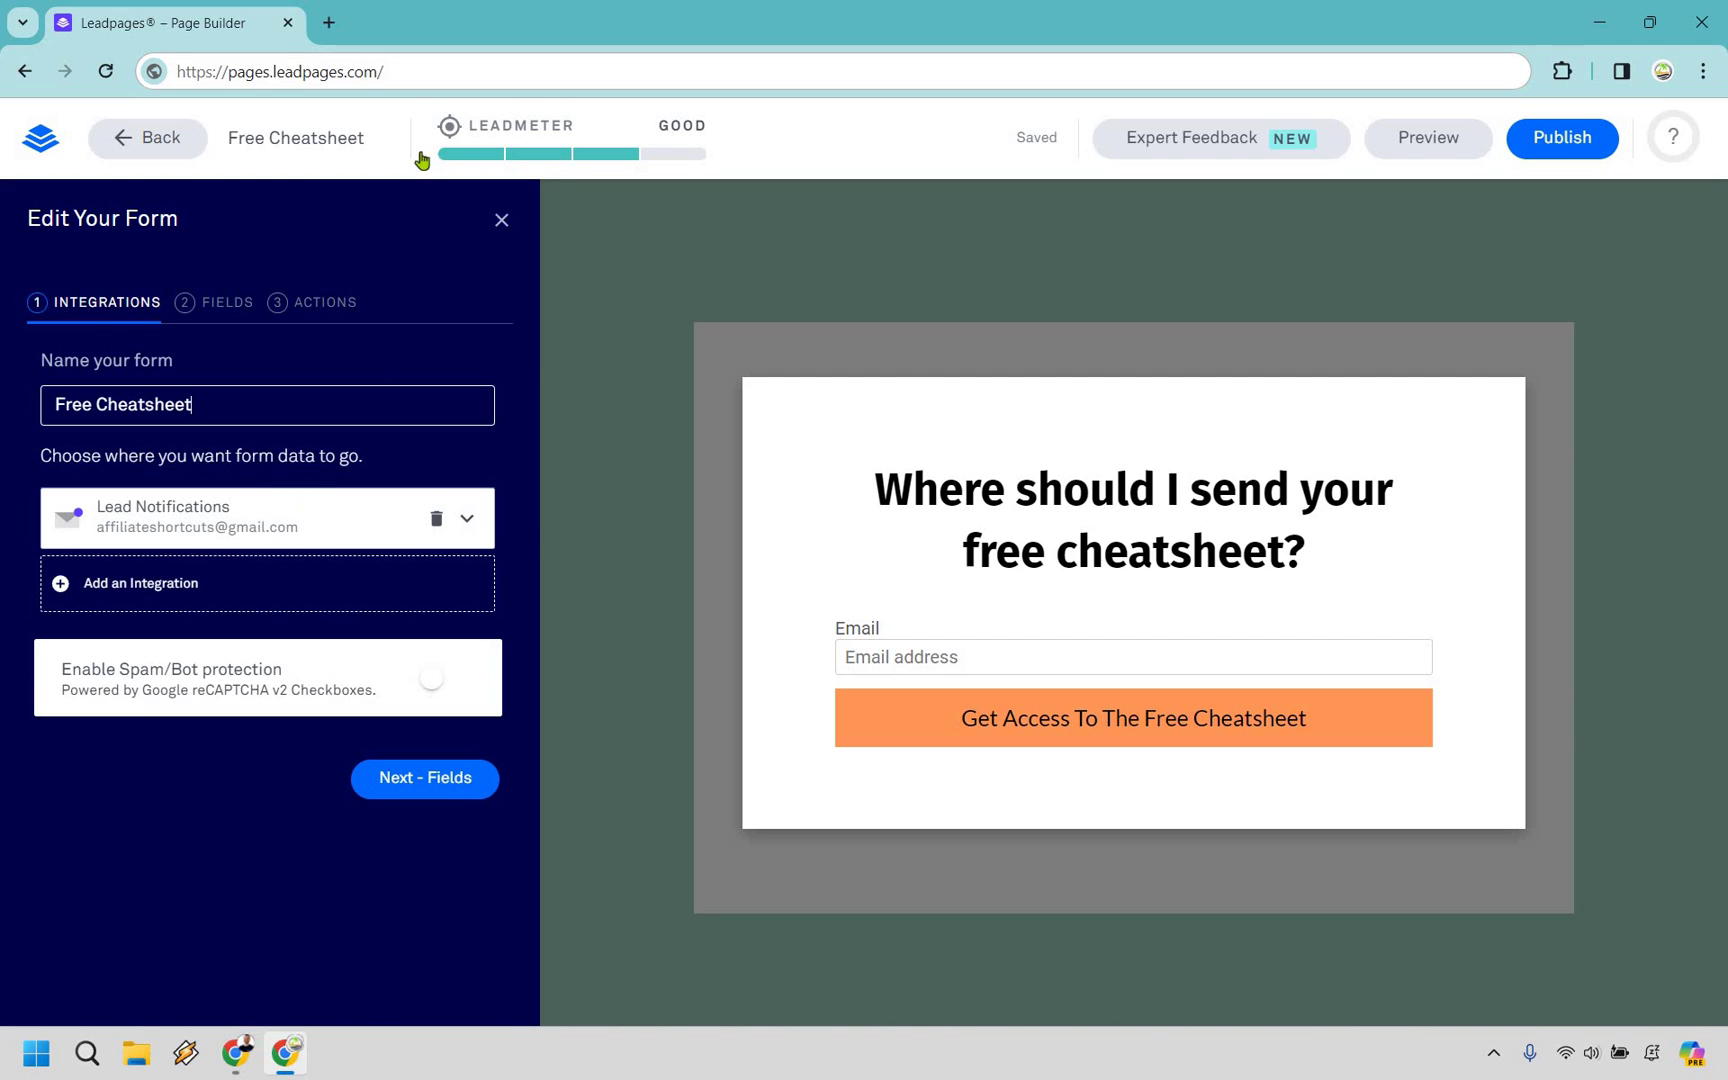
click(561, 153)
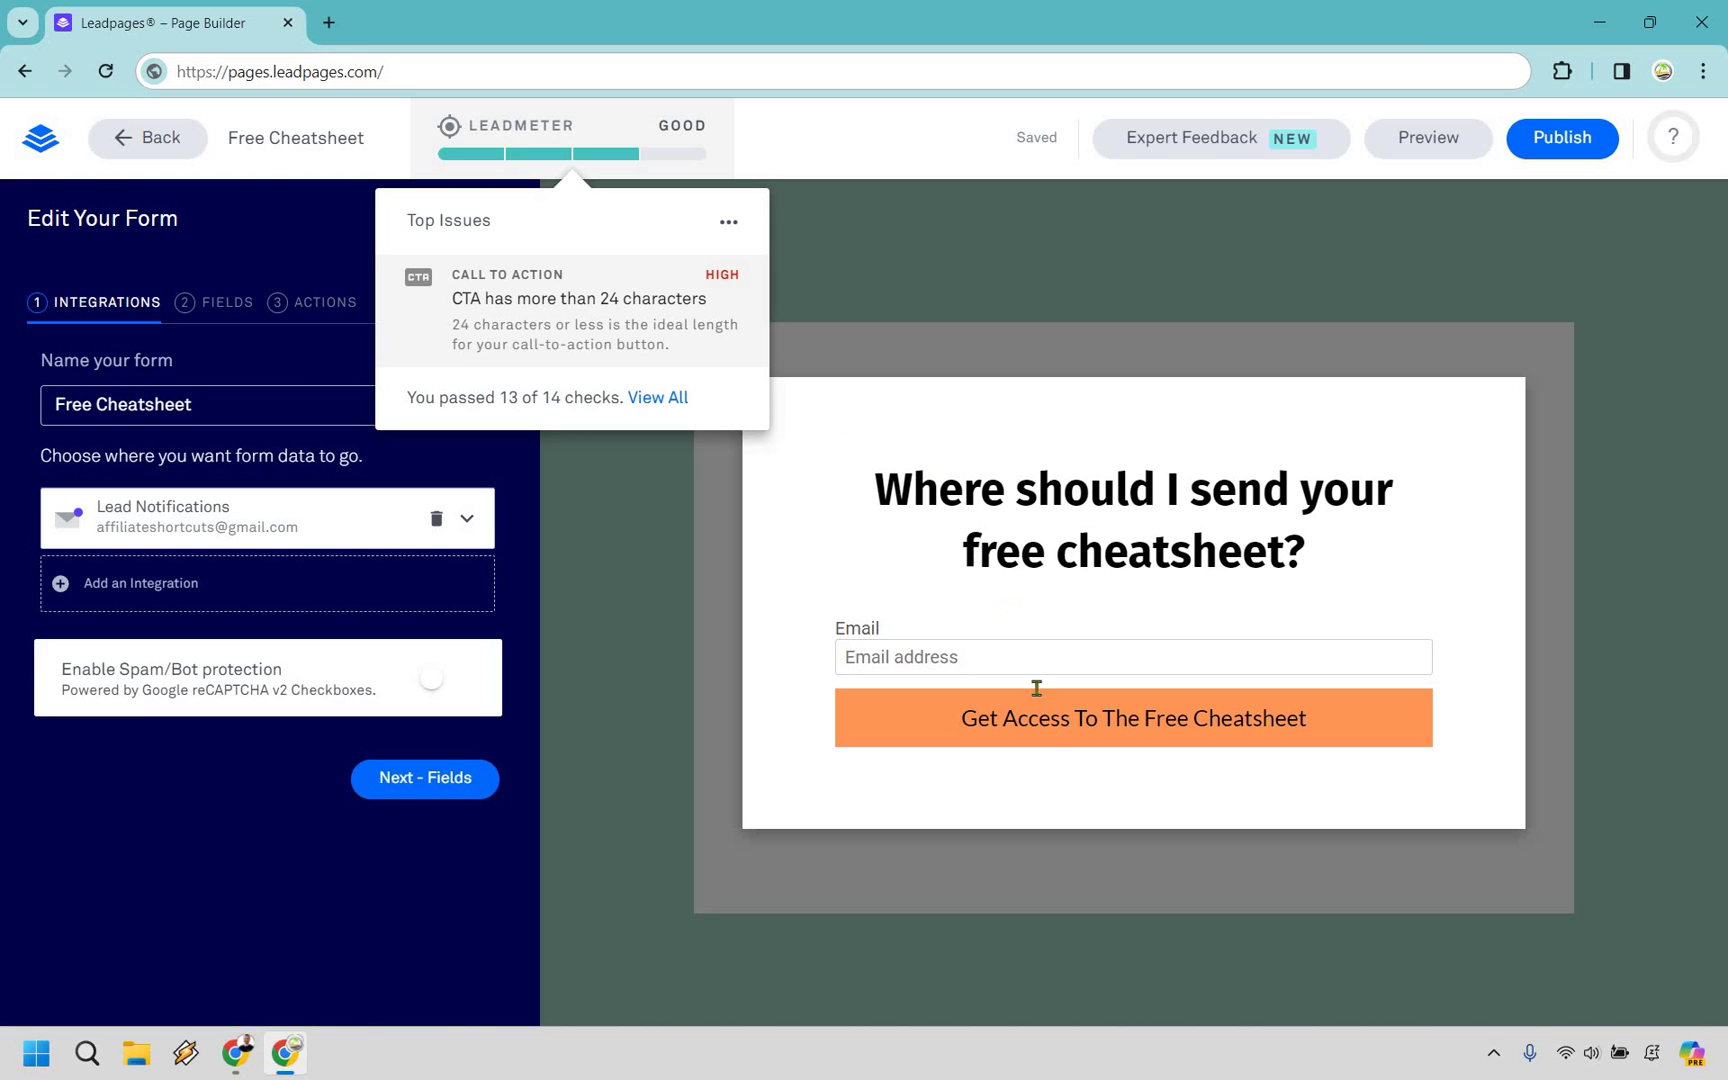
Select the pop-up's opt-in form and close the Top Issues list
click(1066, 730)
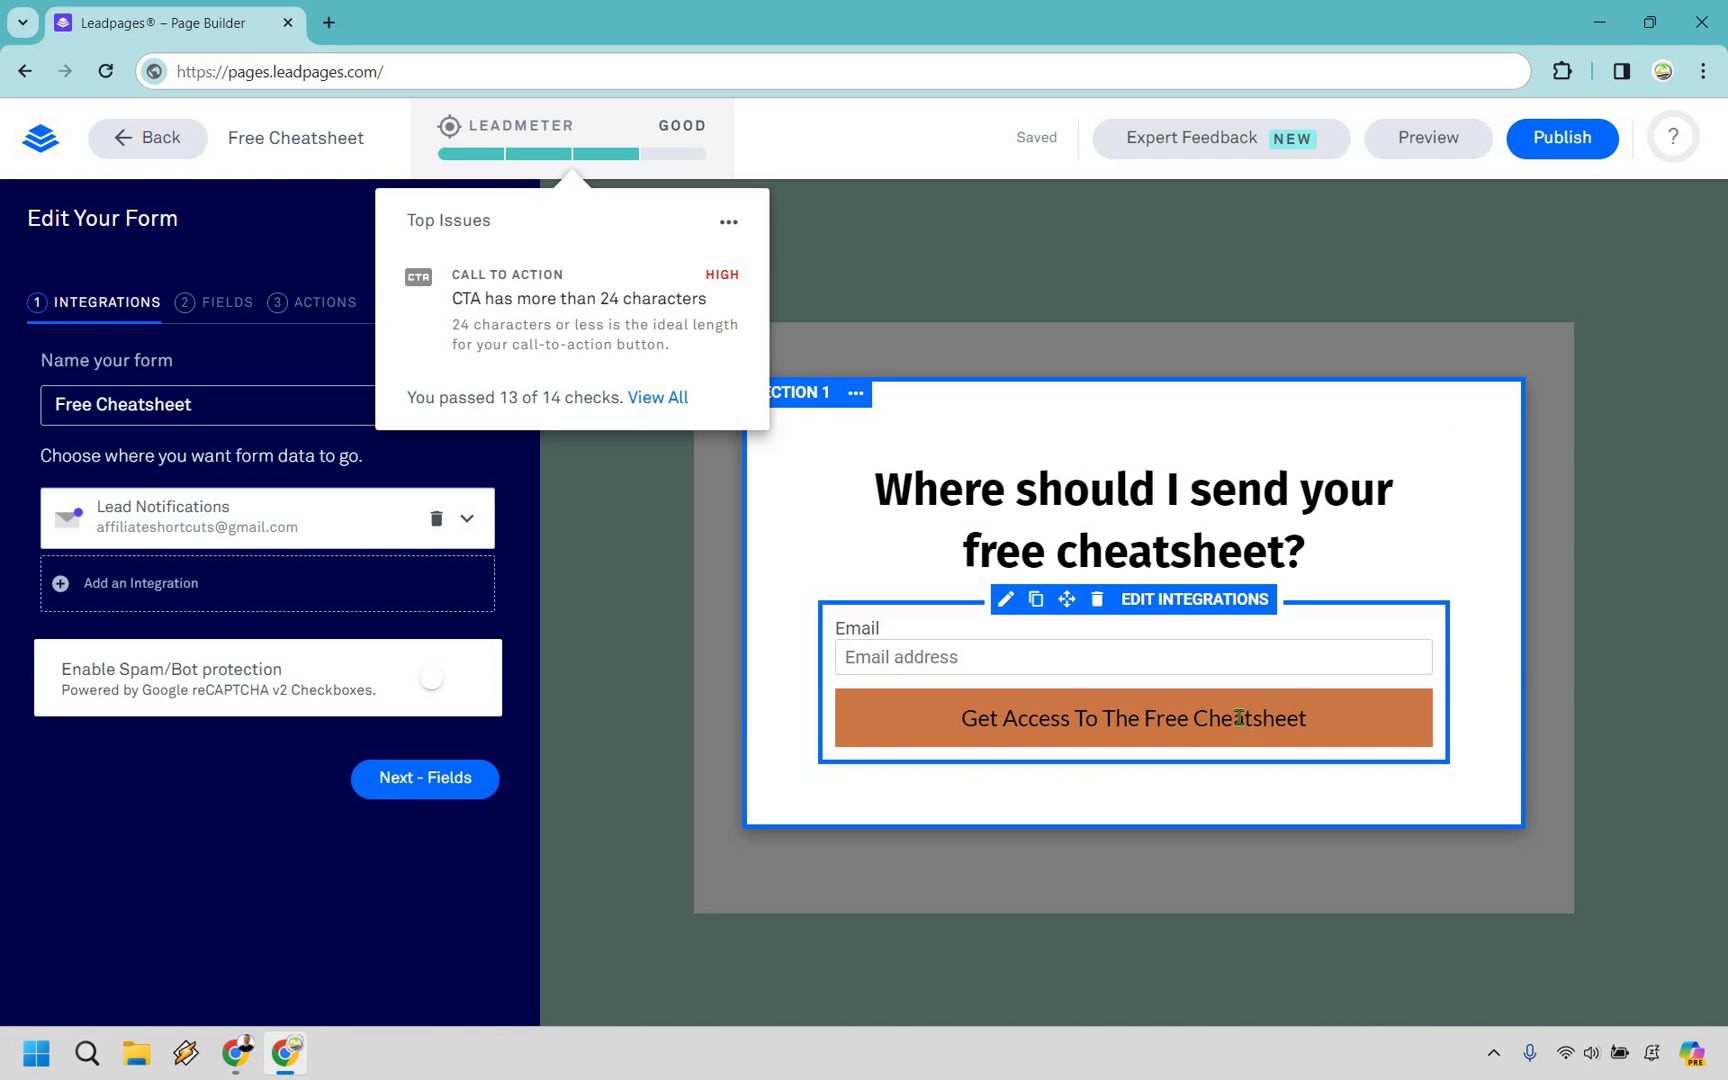
click(1250, 752)
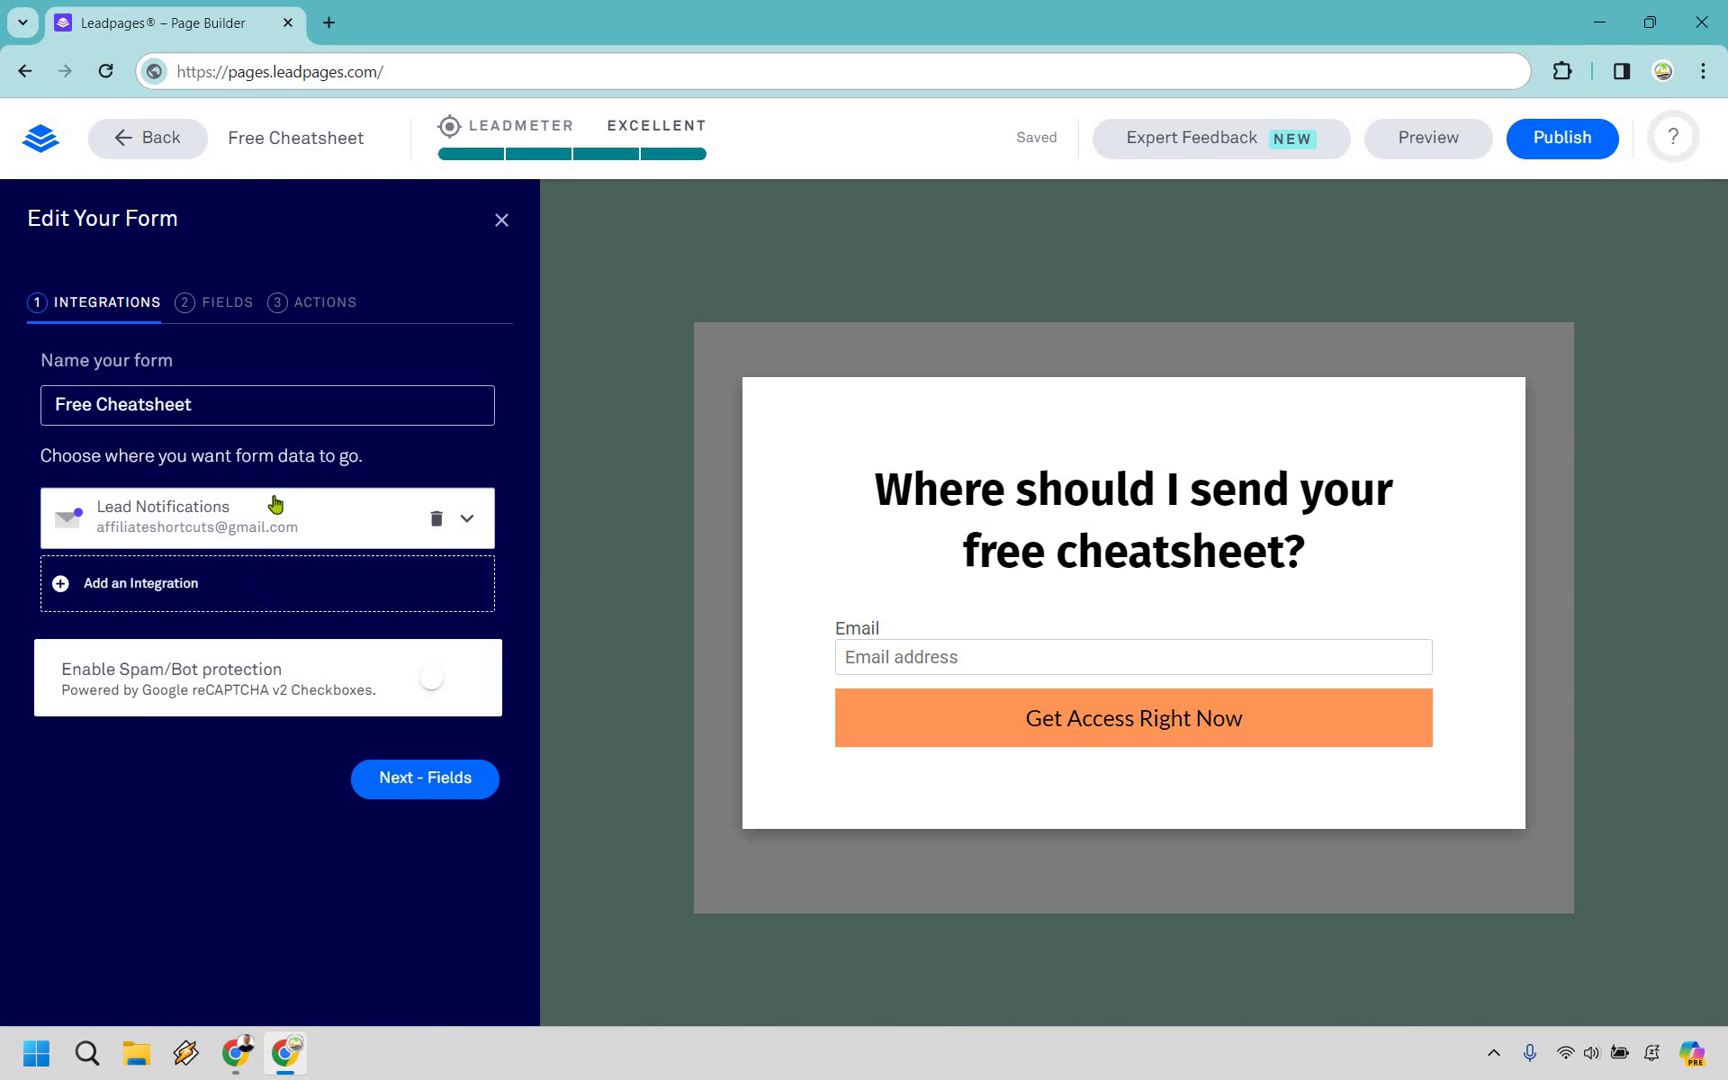
Review the form's after-submit Actions, then publish the page under the free-cheatsheet slug
click(332, 312)
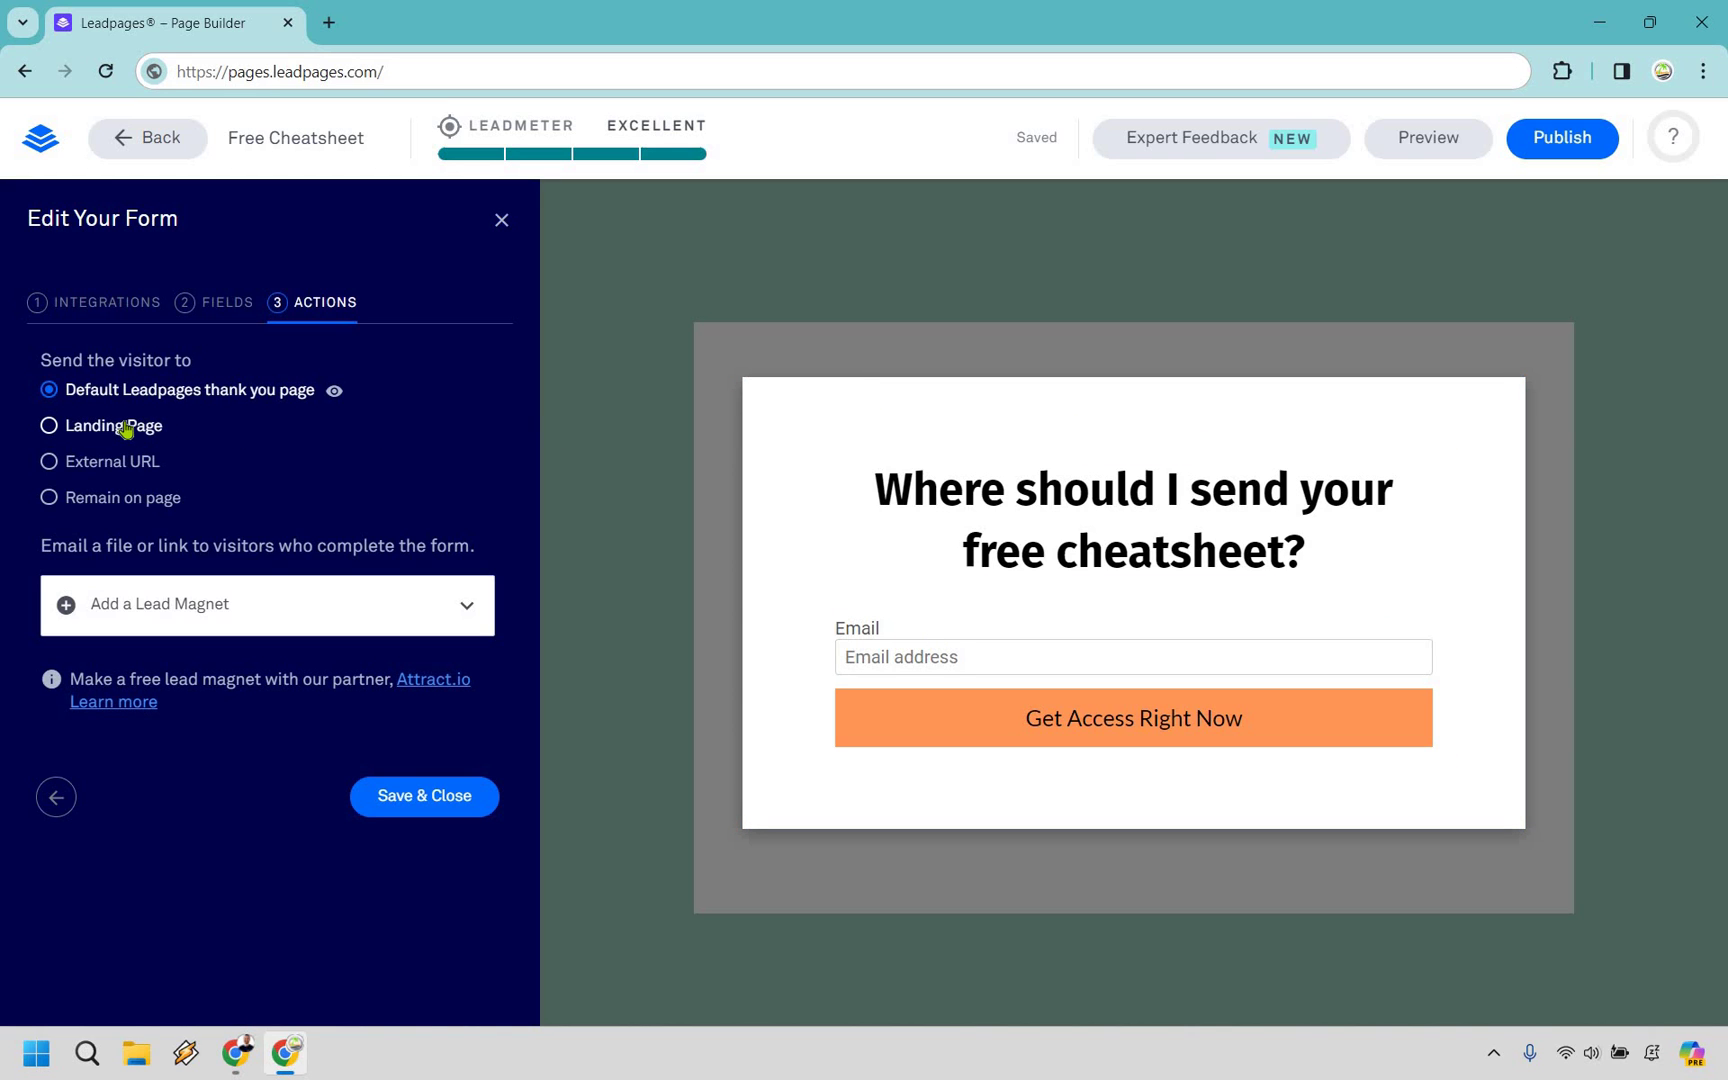
click(500, 222)
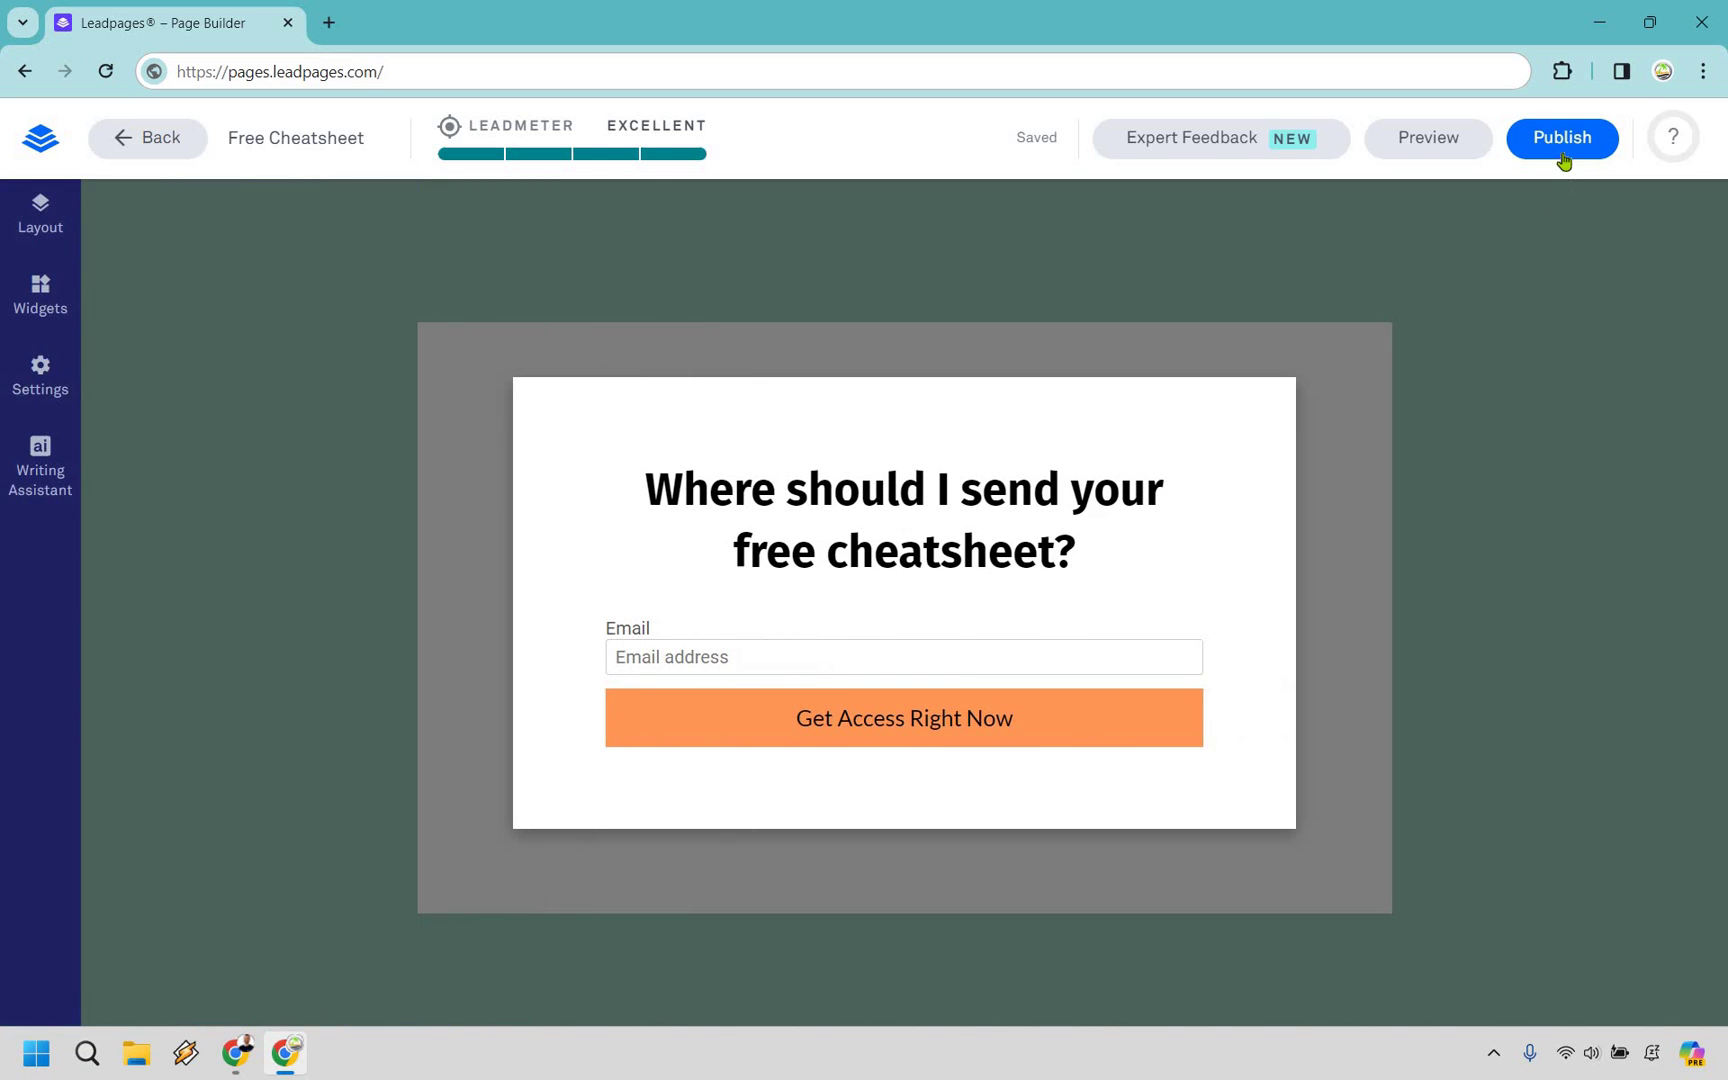
click(1563, 160)
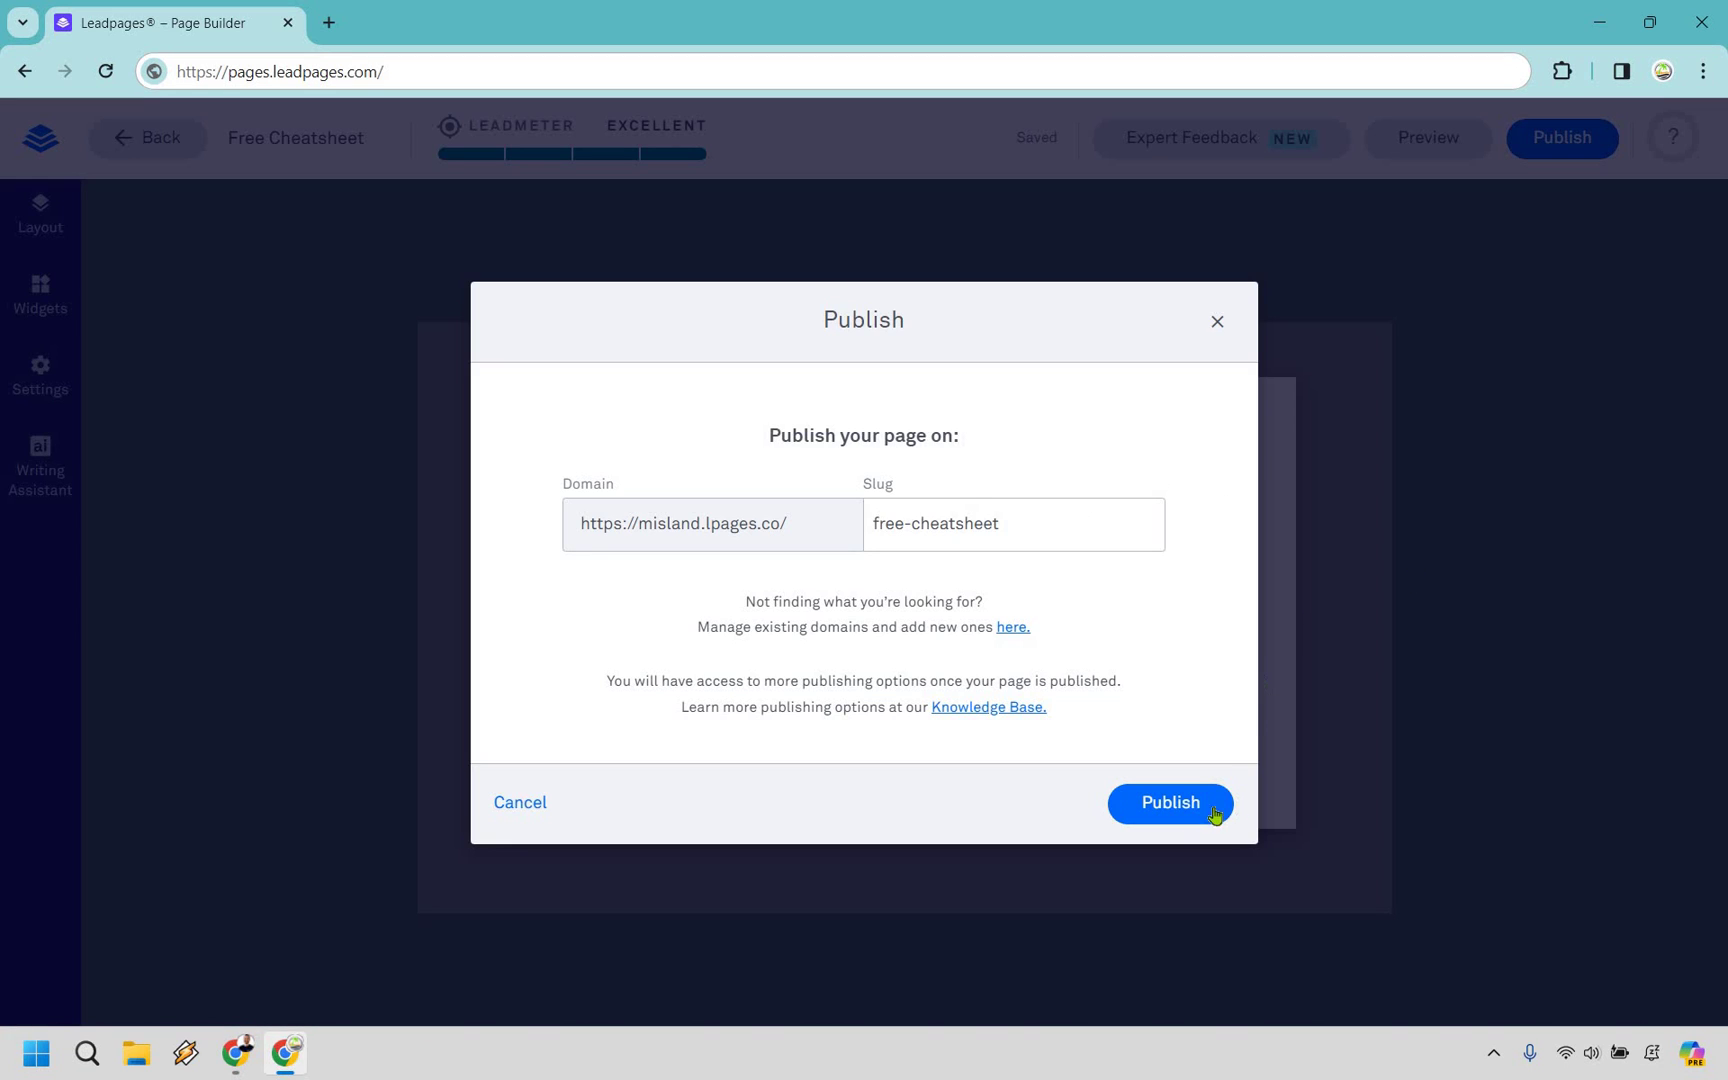
click(1131, 805)
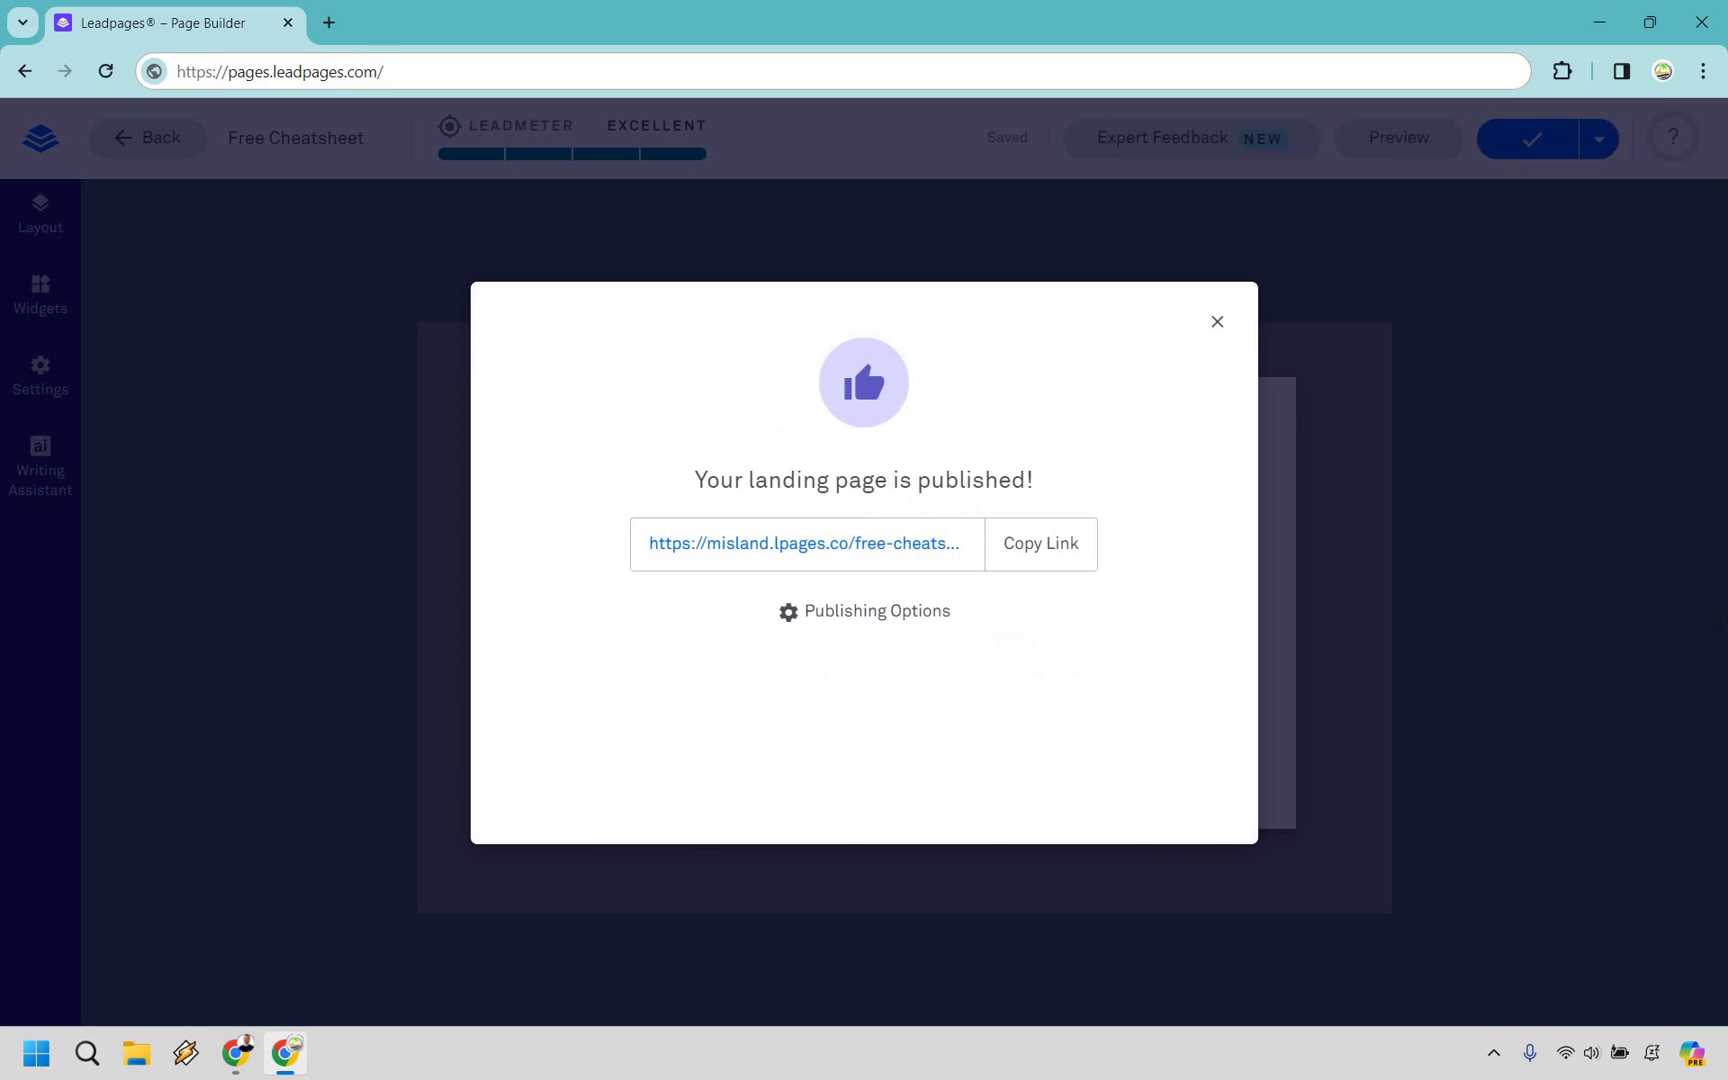
Search the templates for 'thank' and start building from the Thanks for Signing Up template
click(1217, 322)
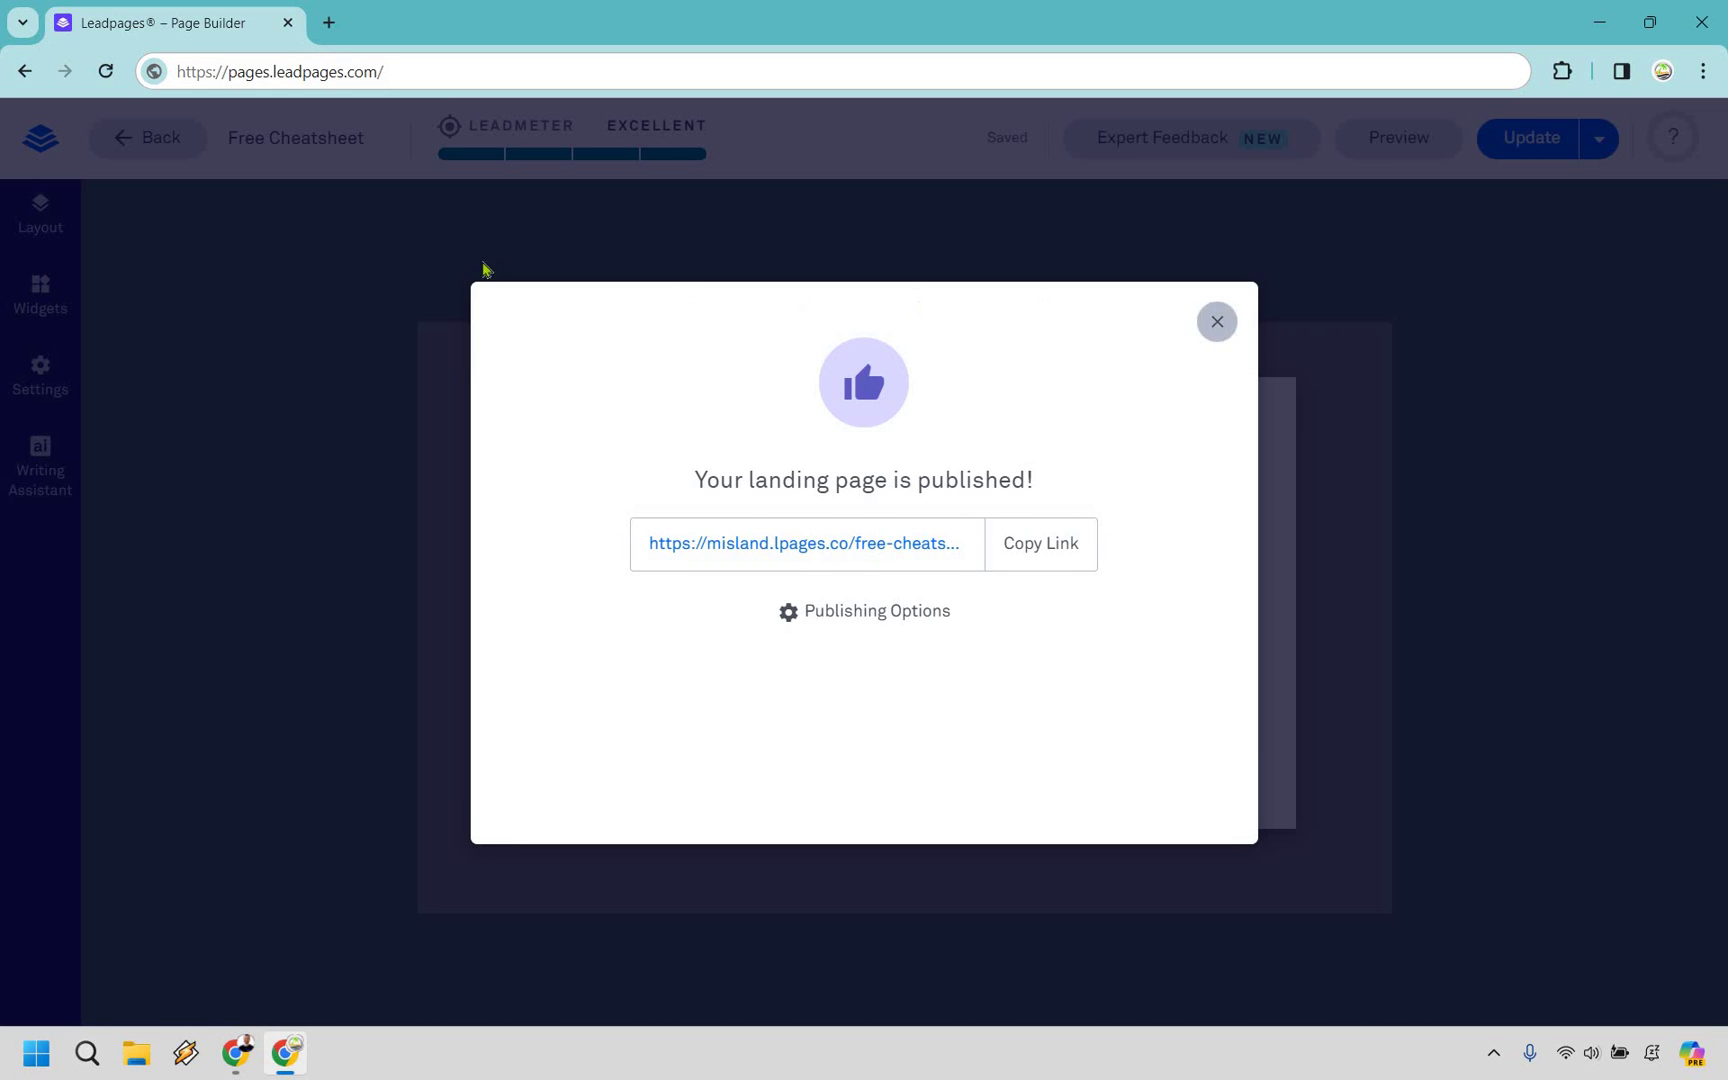
click(170, 158)
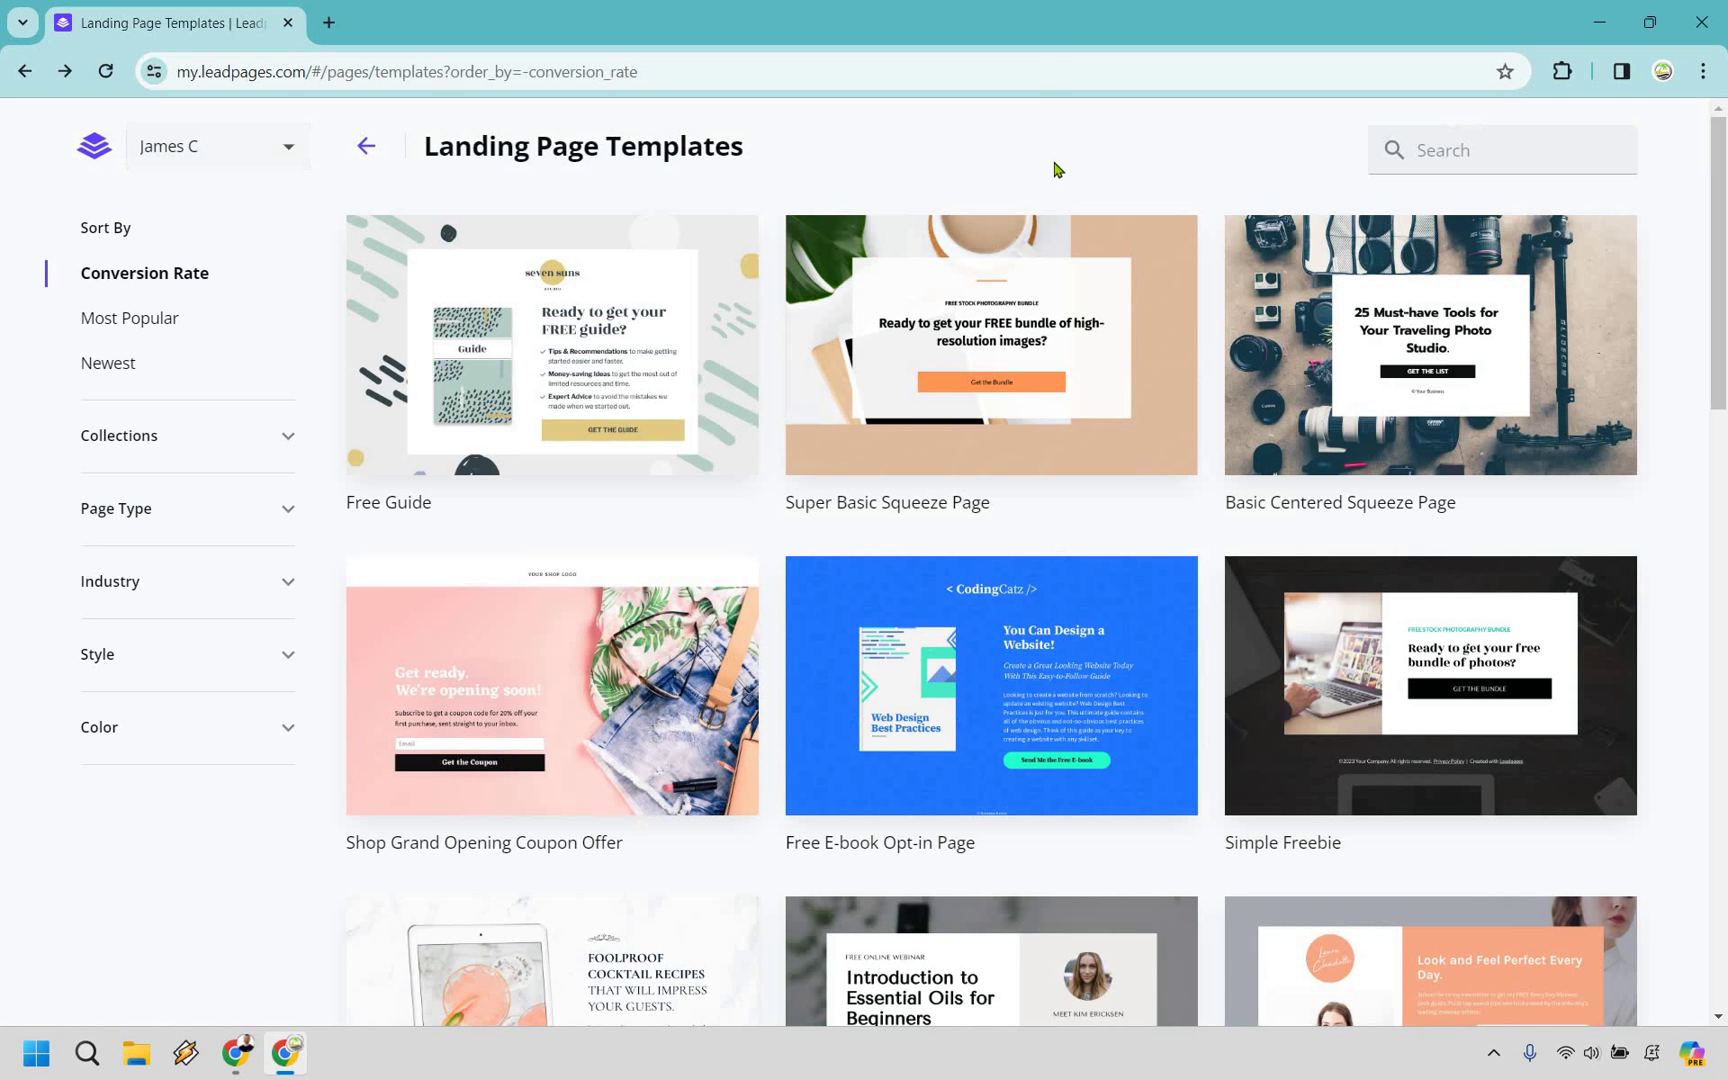
click(1449, 148)
text(thank)
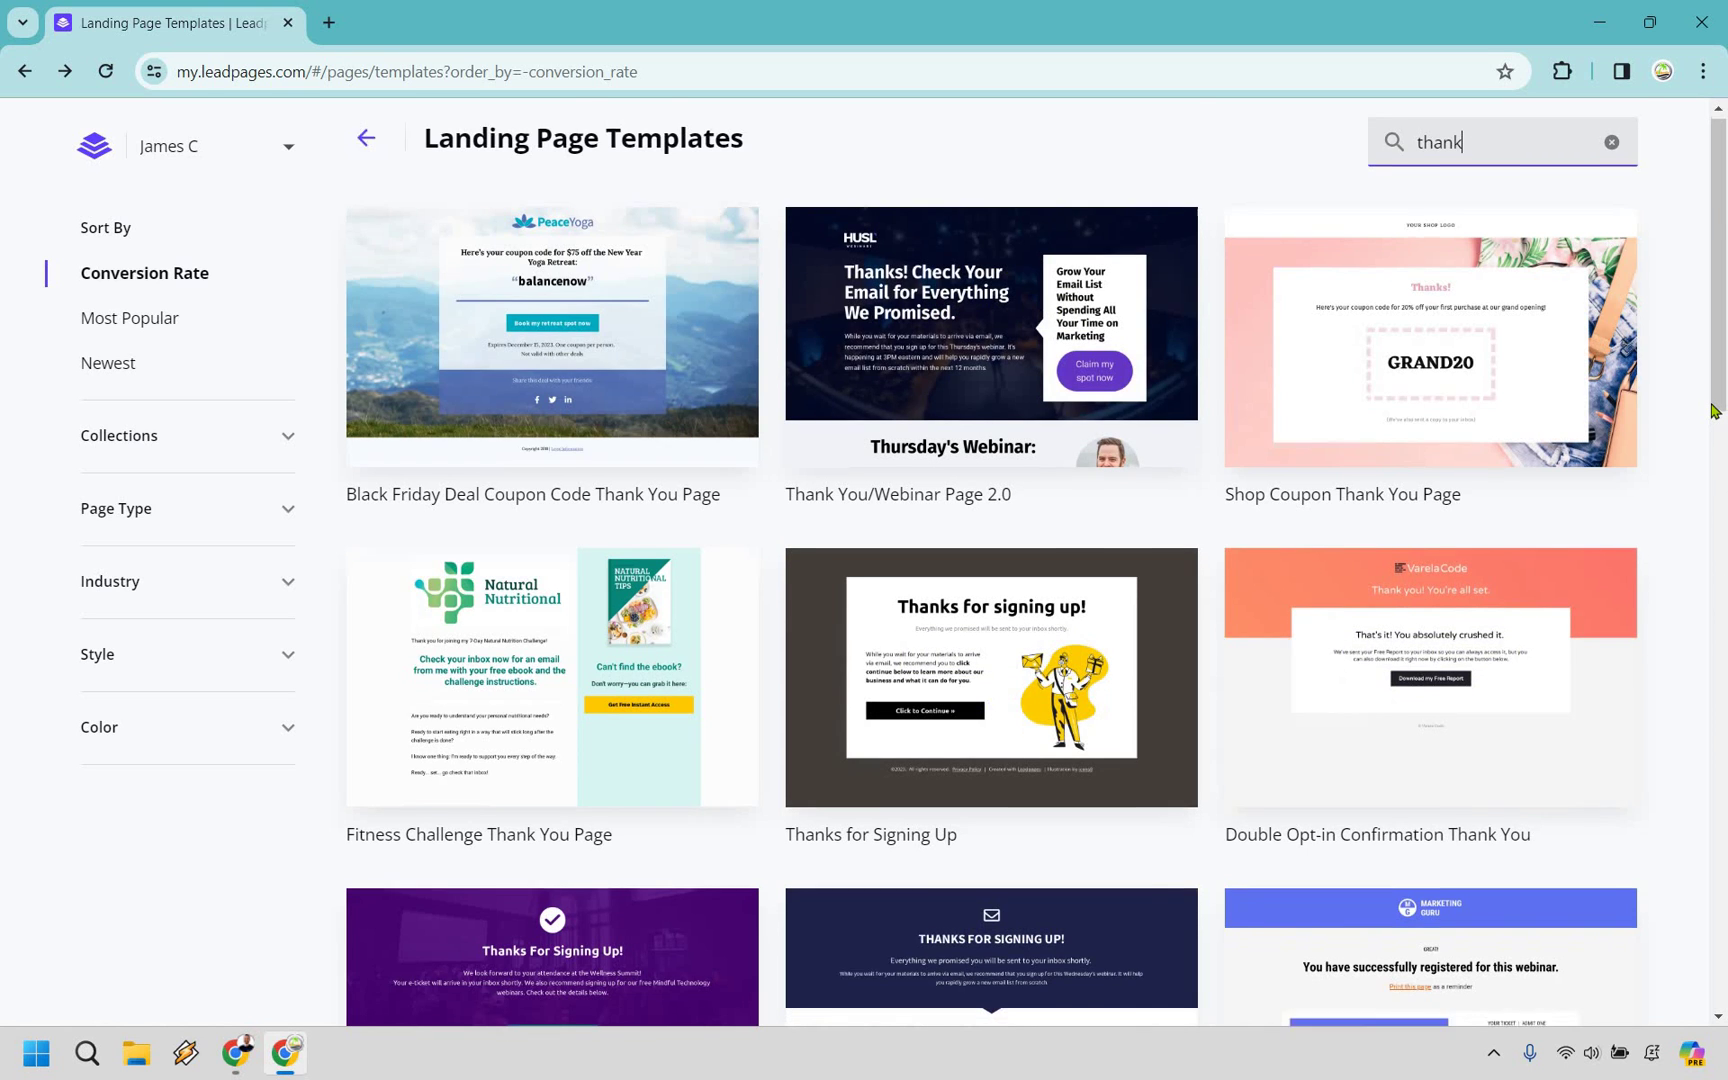
scroll(1710, 415, down, 4)
scroll(1713, 410, up, 4)
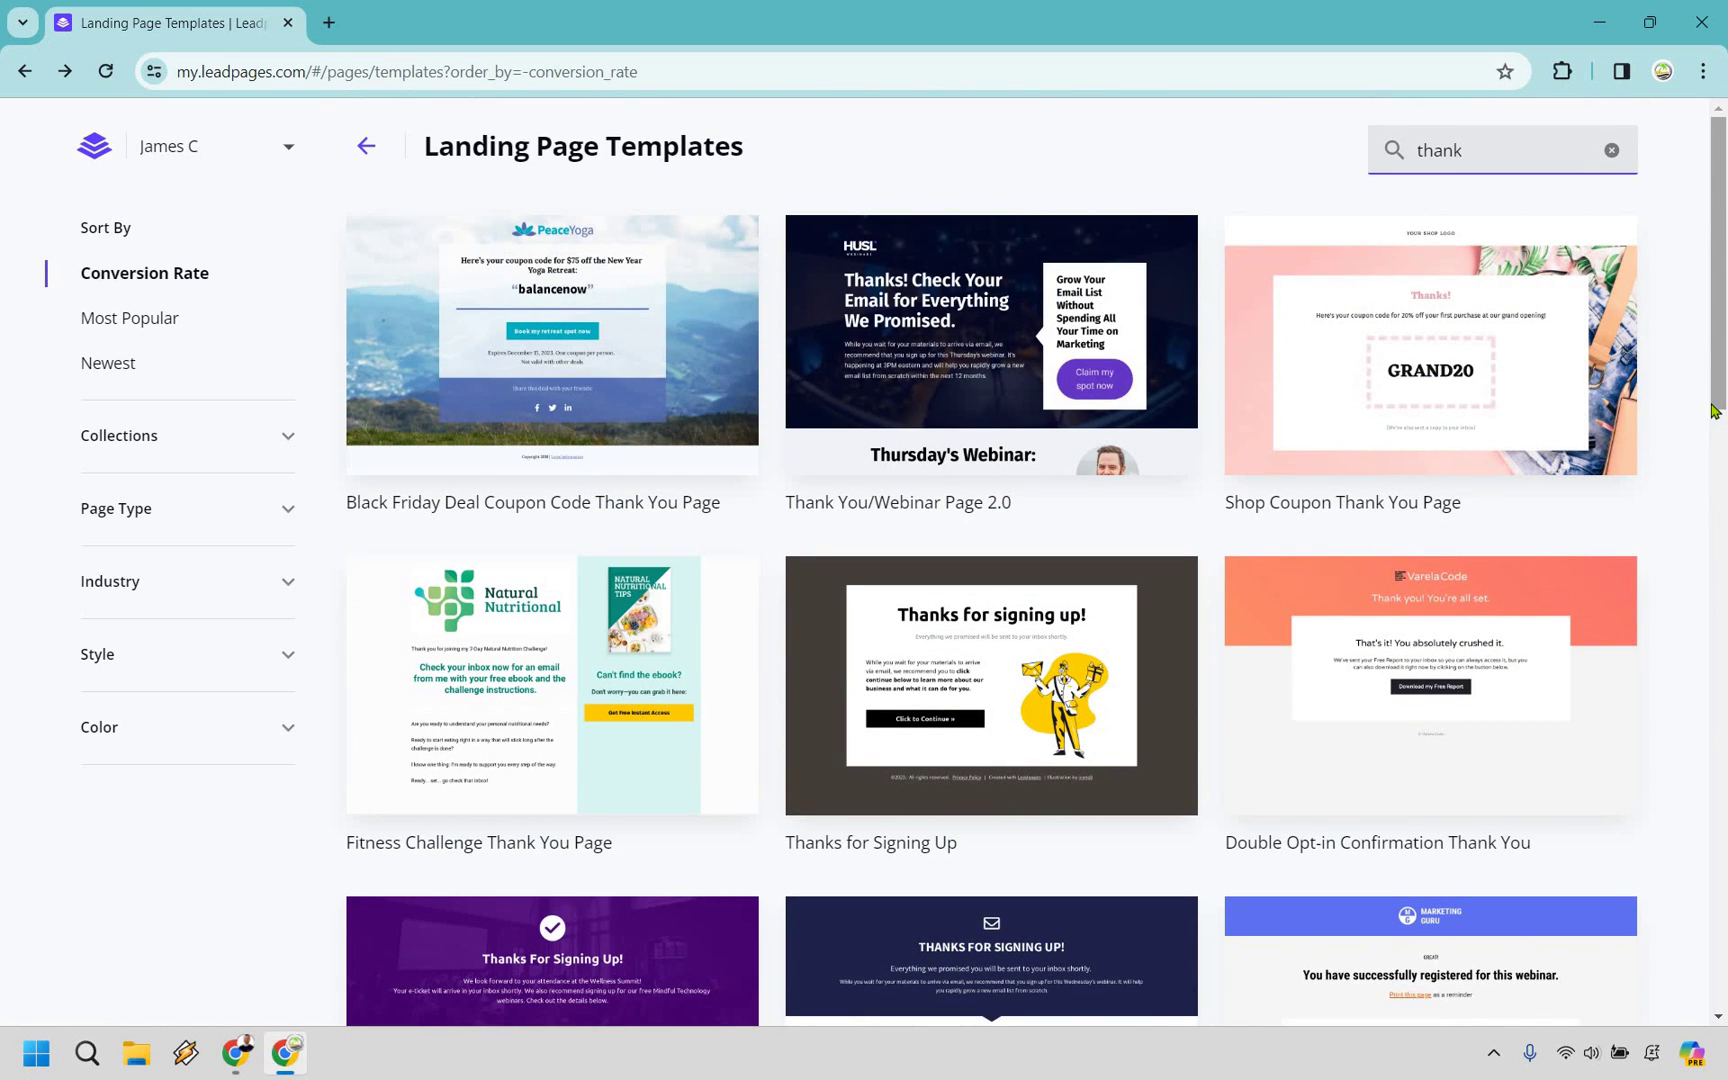
mouse_move(1133, 562)
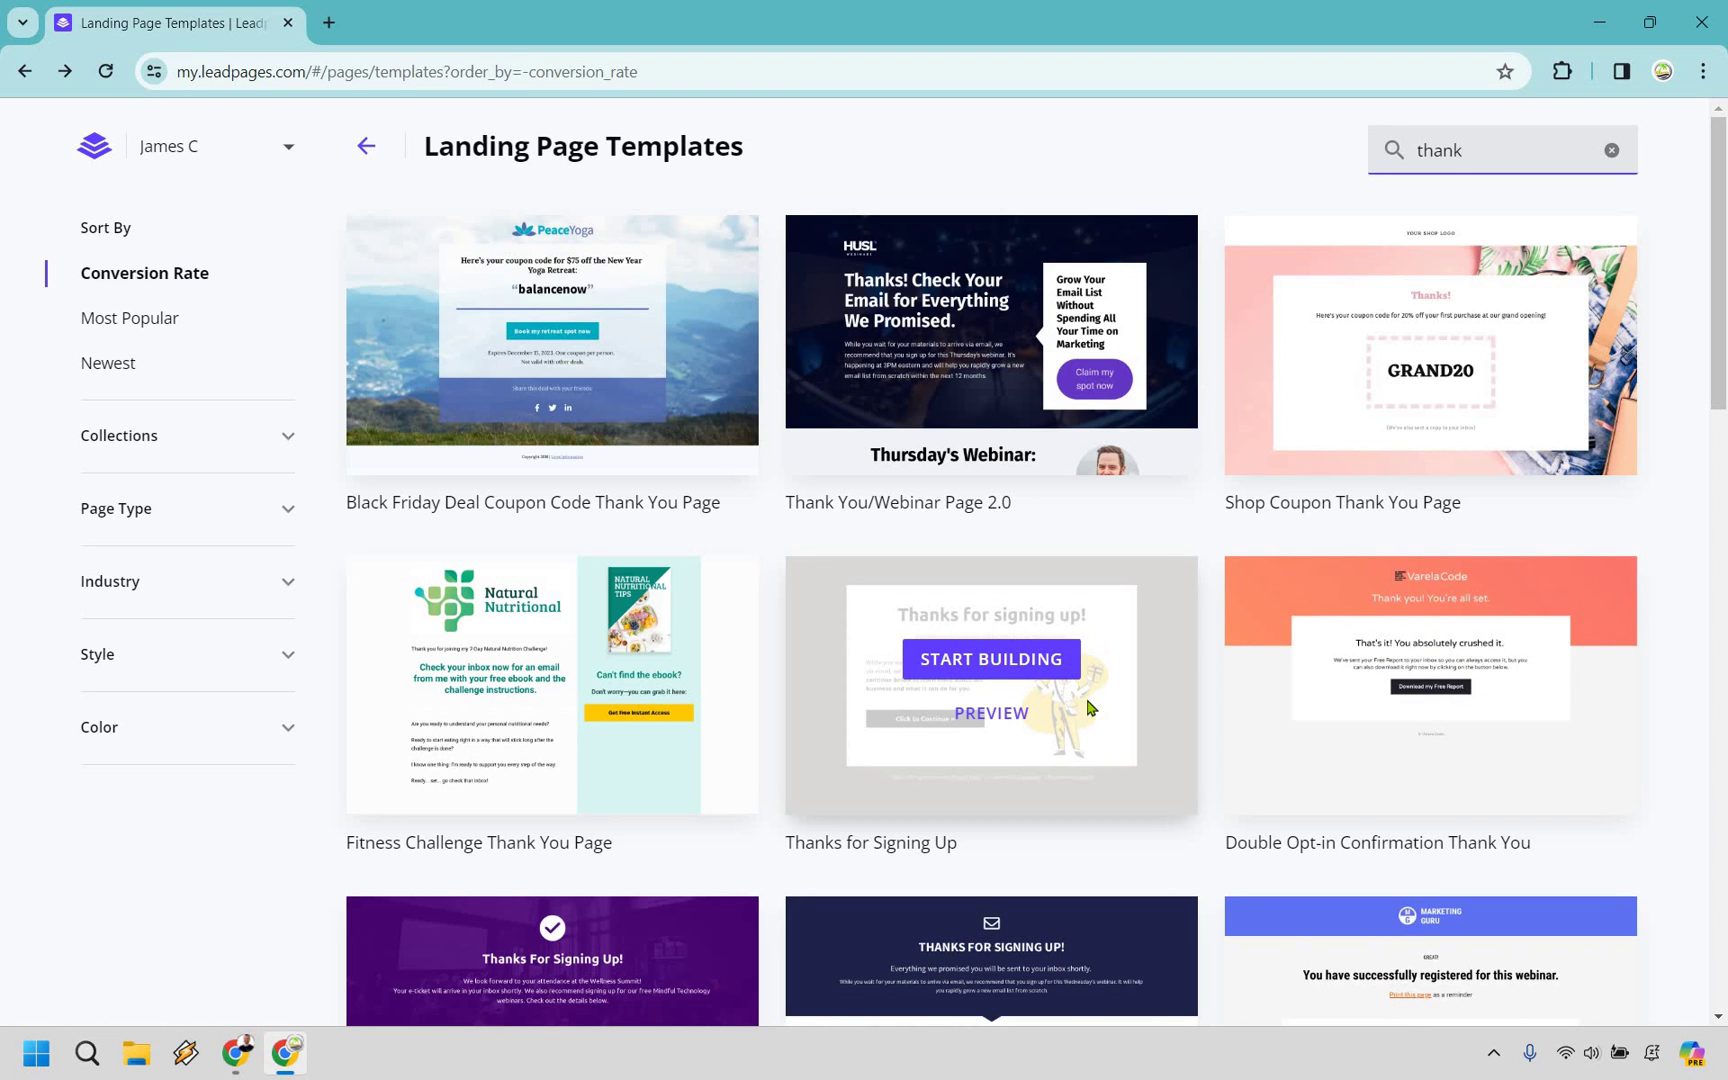
click(1039, 668)
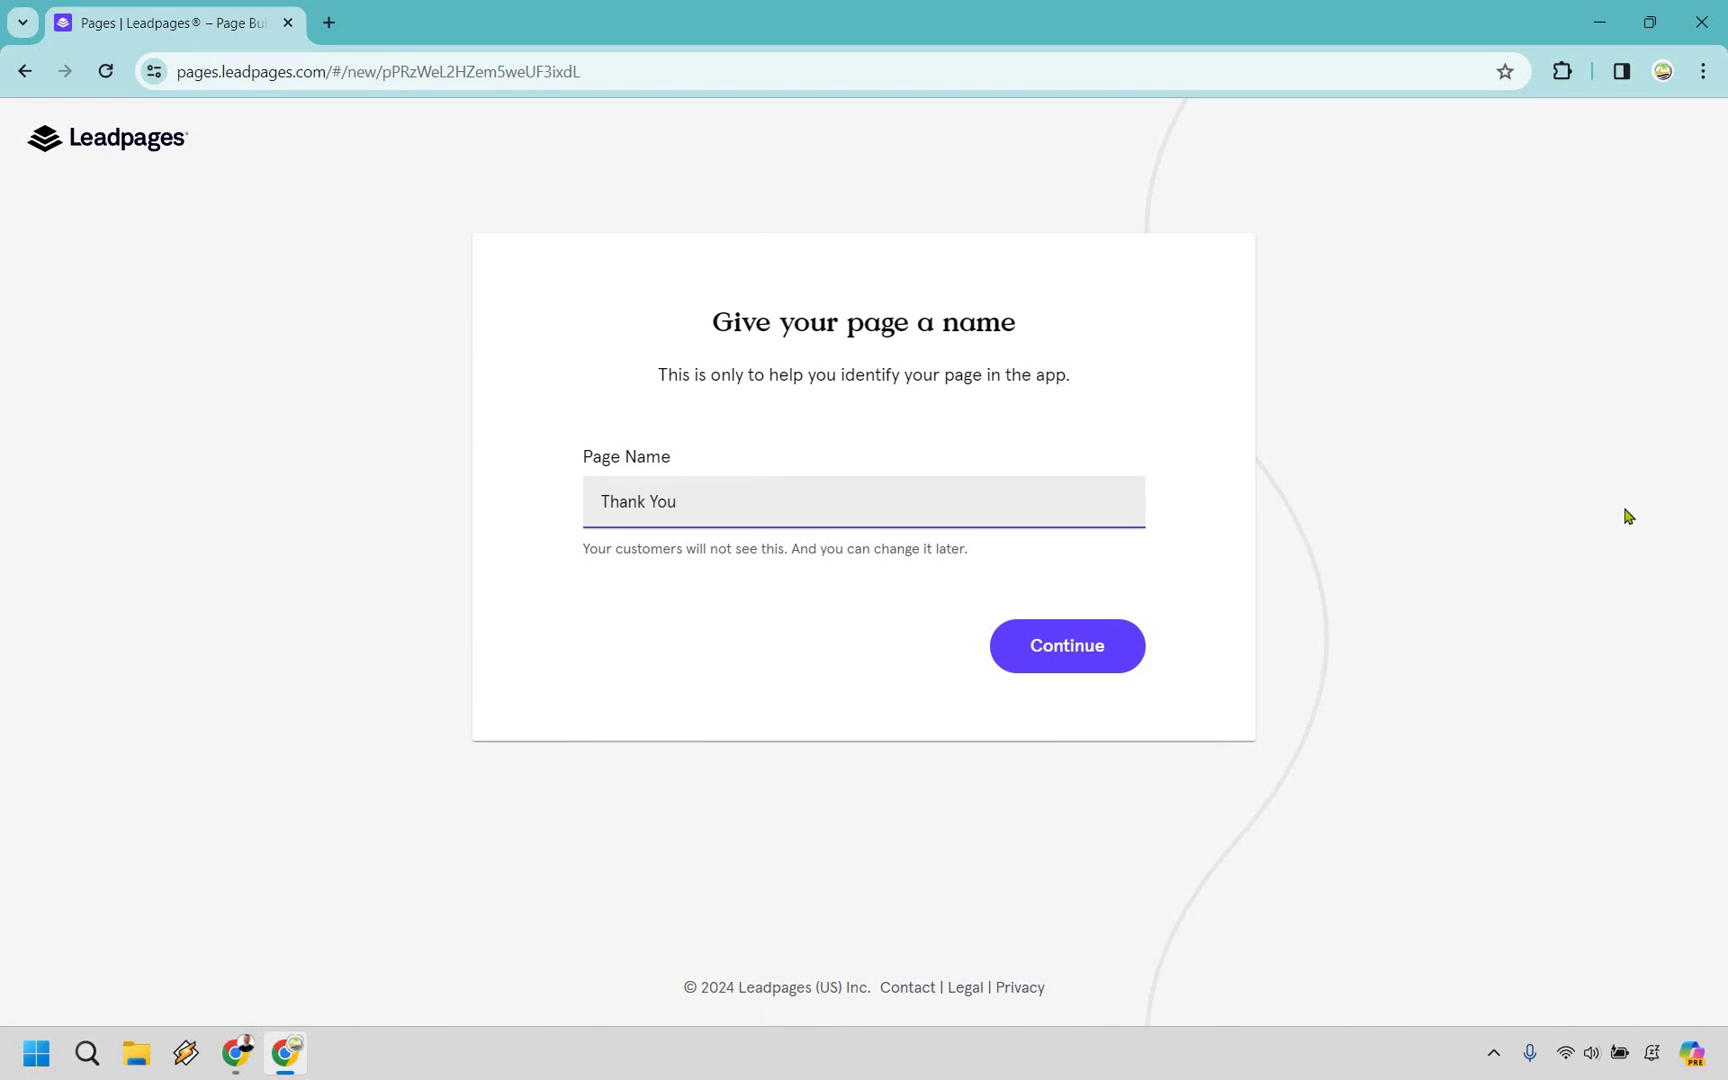
Confirm 'Thank You' as the new page's name to open it in the builder
click(1088, 648)
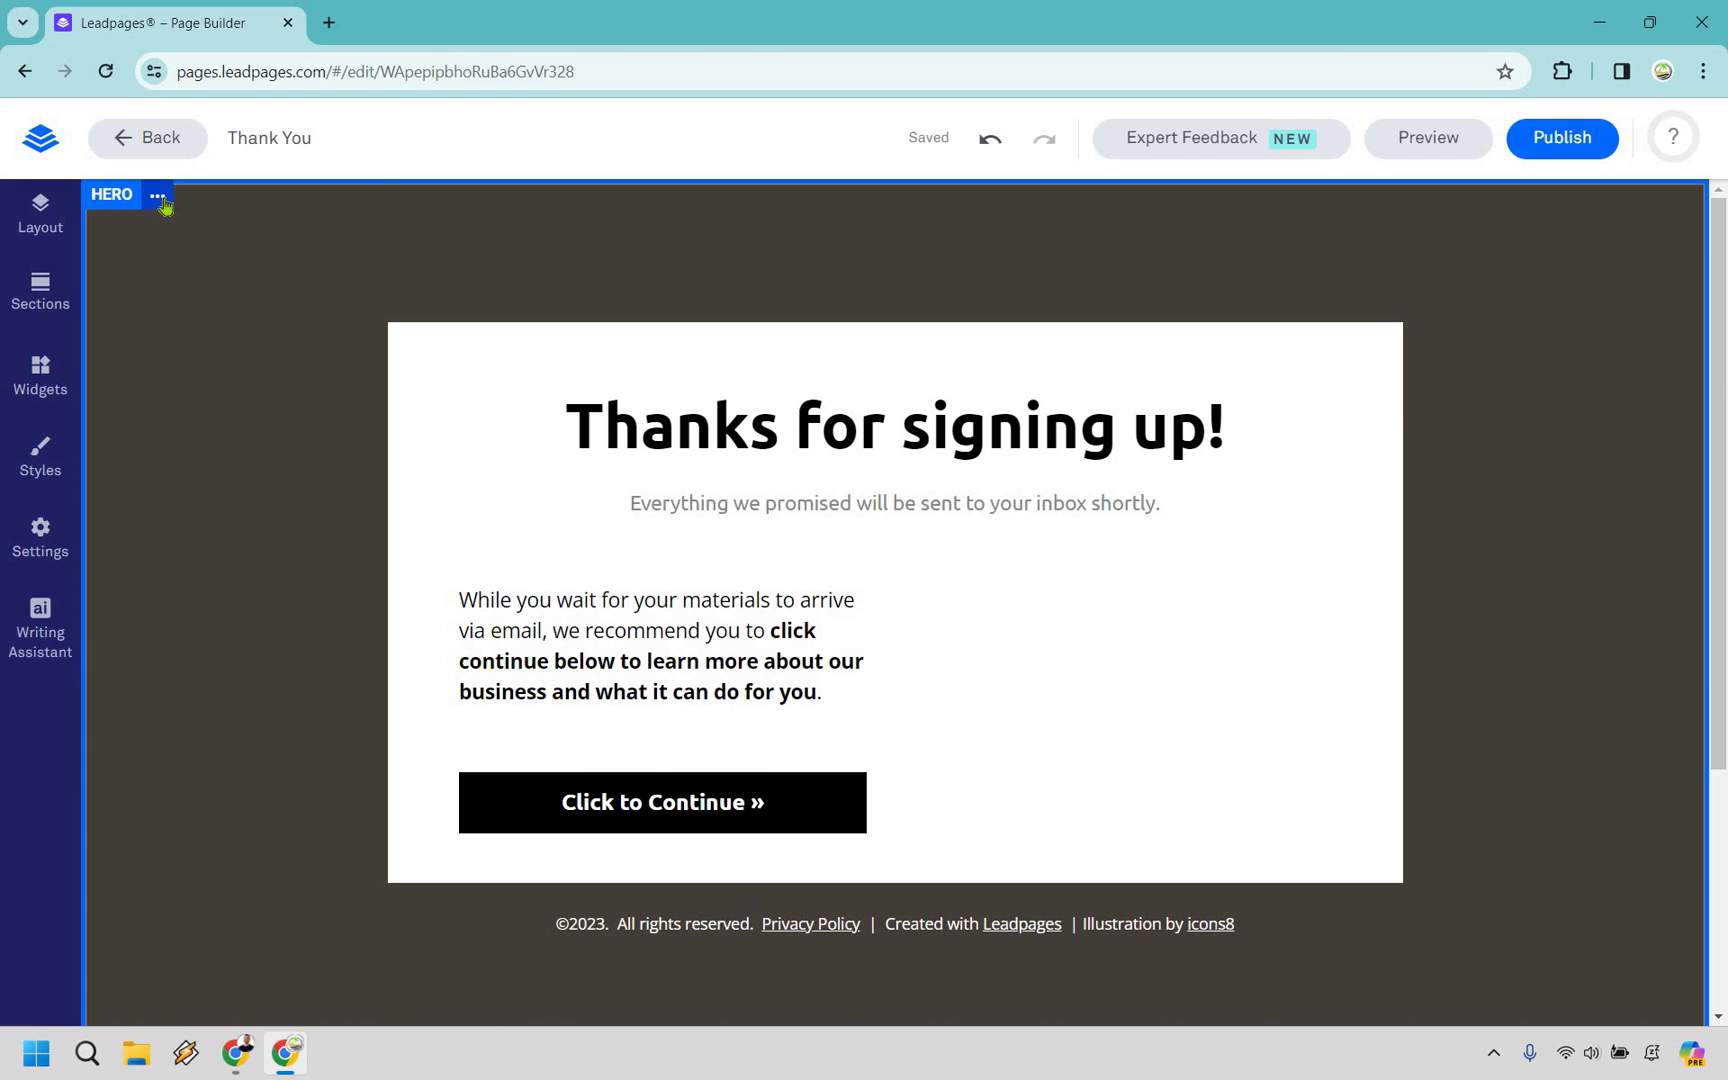
Set the hero section's background colour to steel blue in its section settings
click(160, 199)
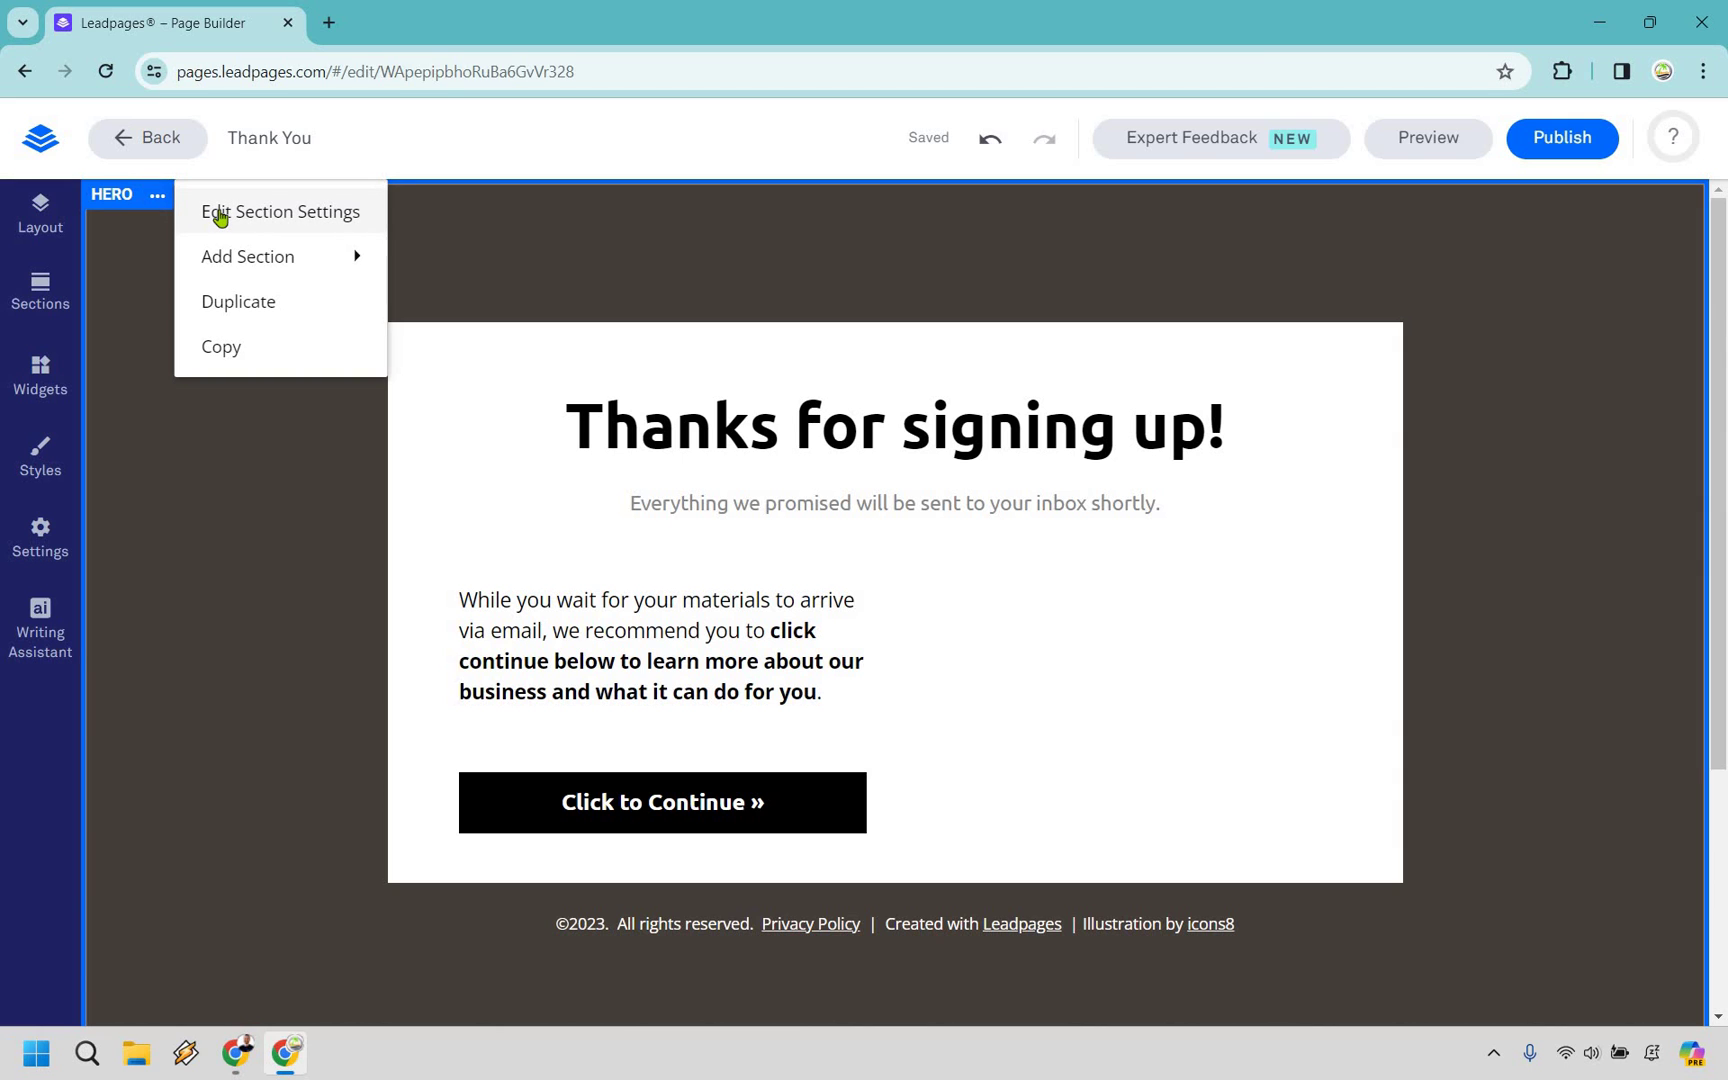
click(220, 217)
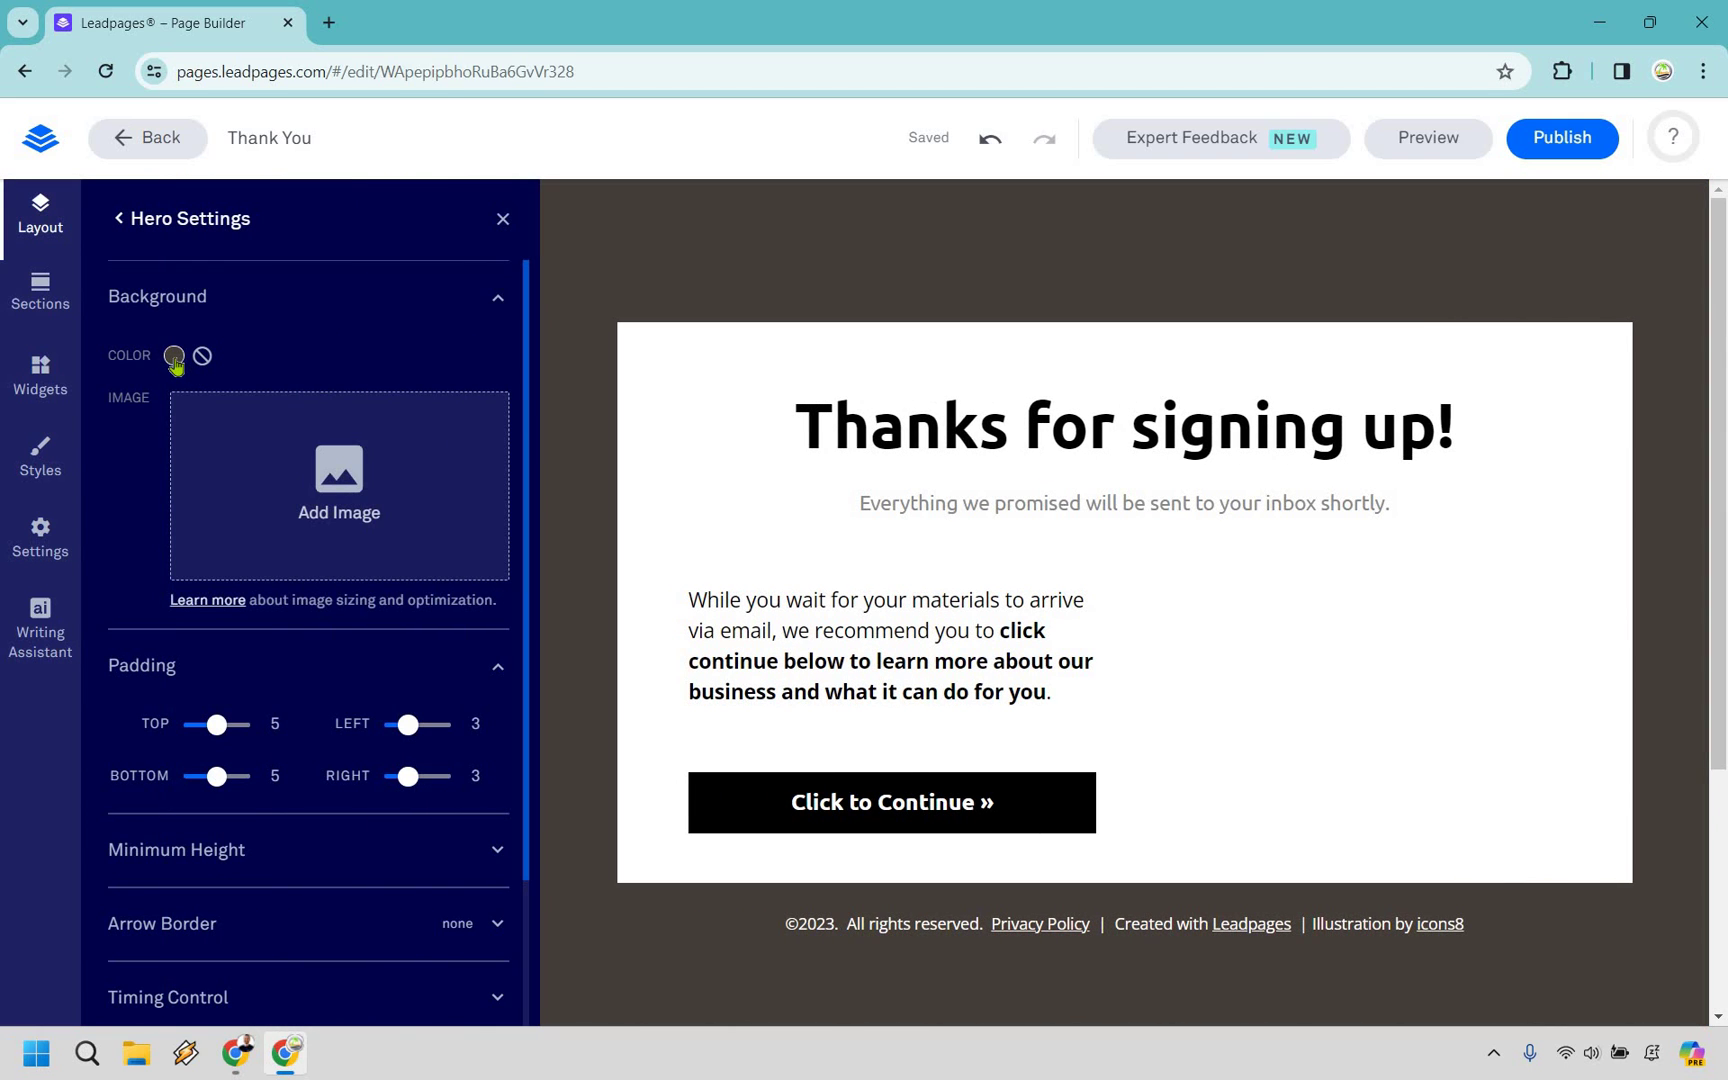
click(173, 355)
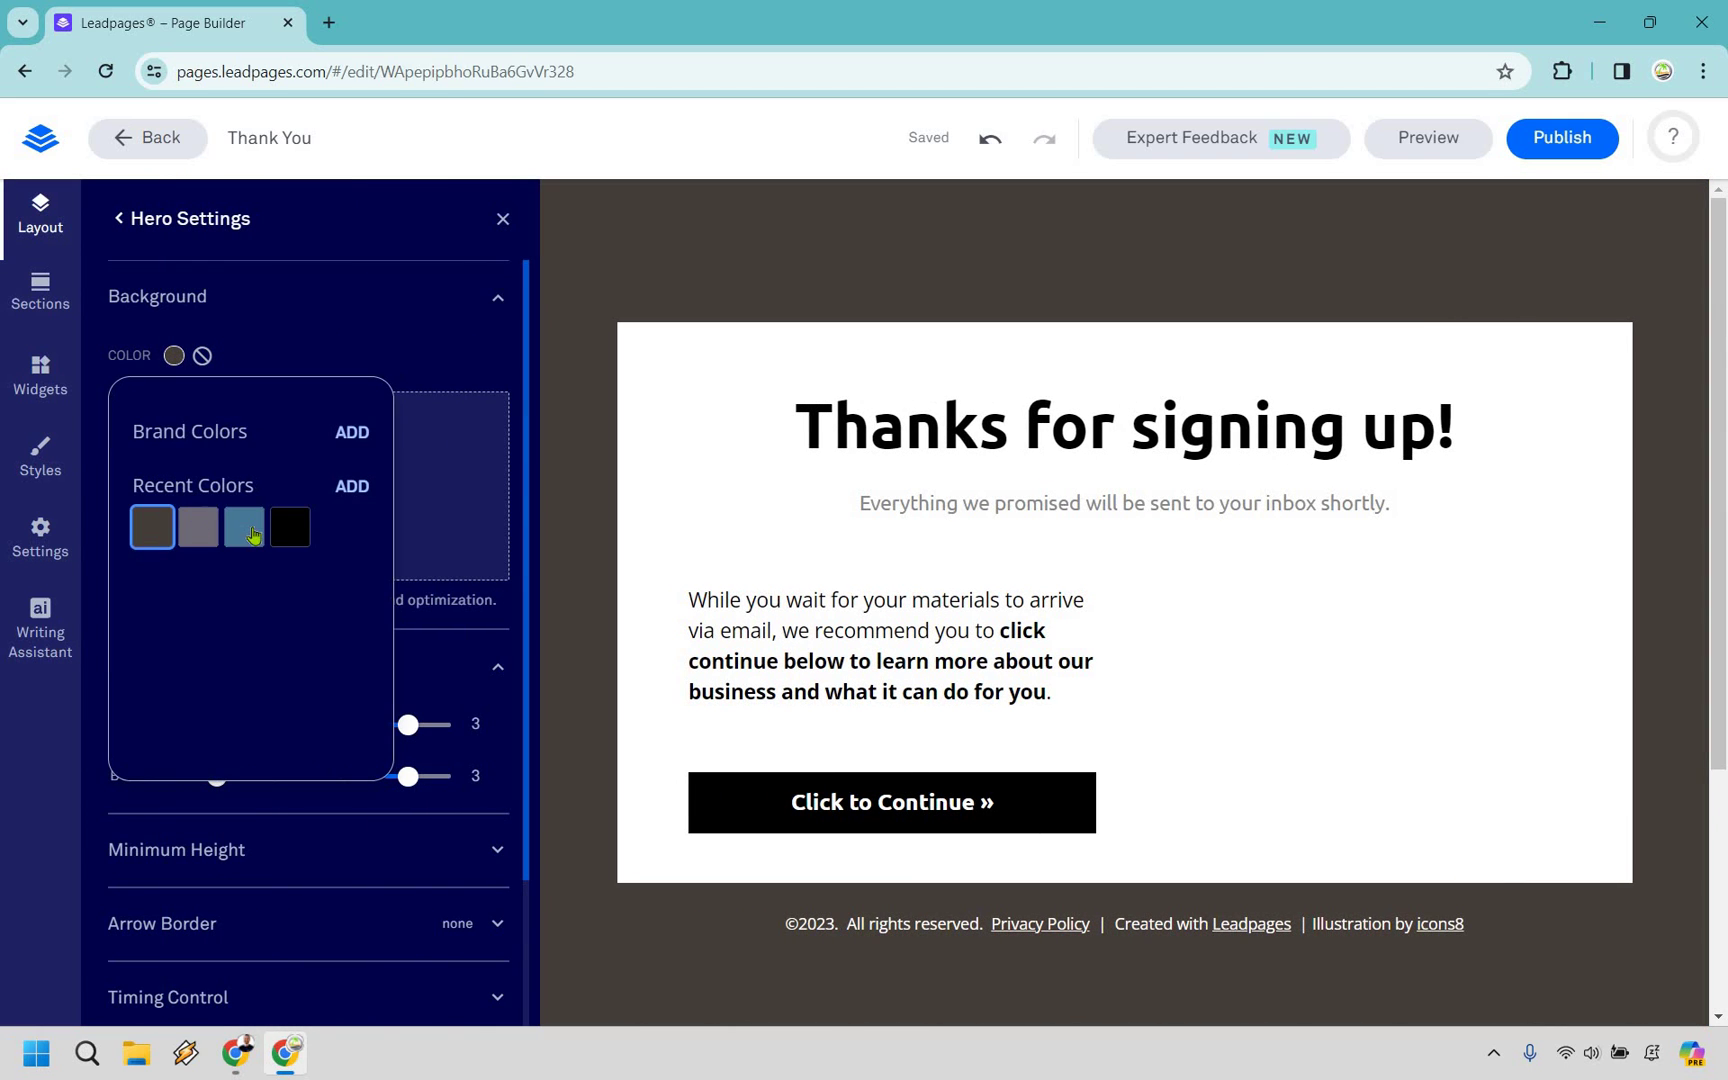
click(198, 527)
click(244, 527)
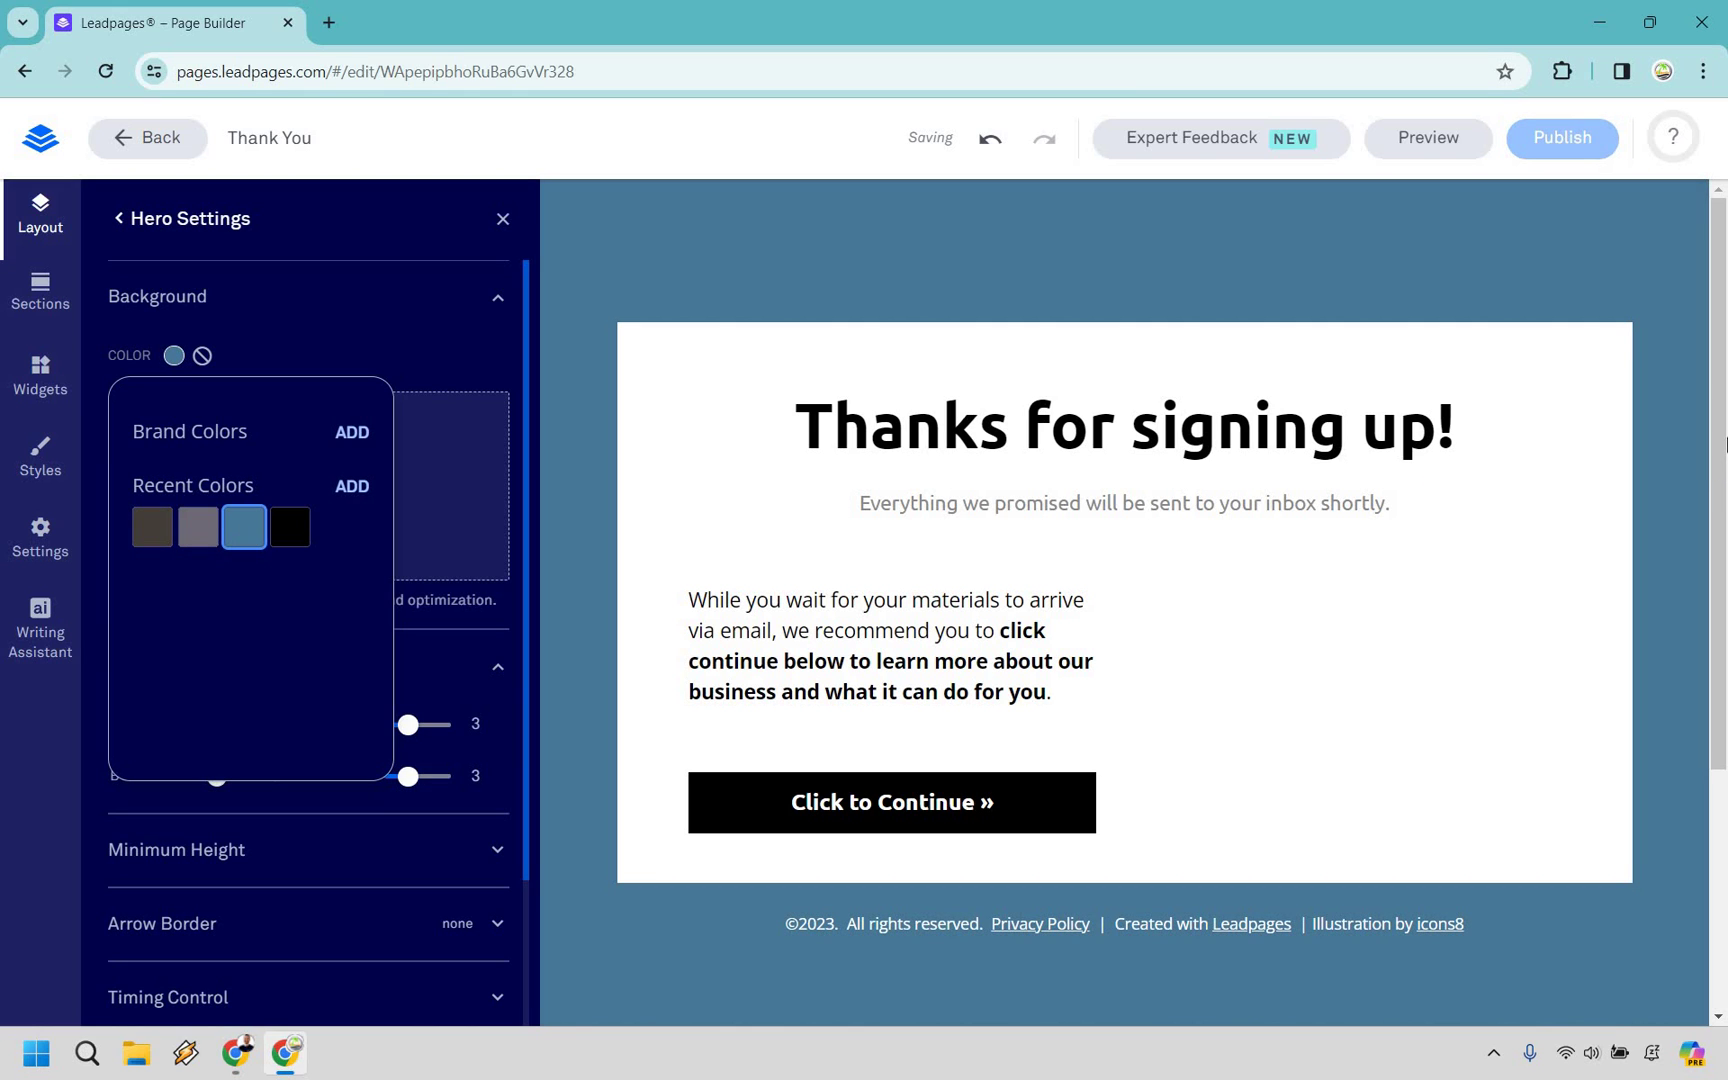
click(502, 220)
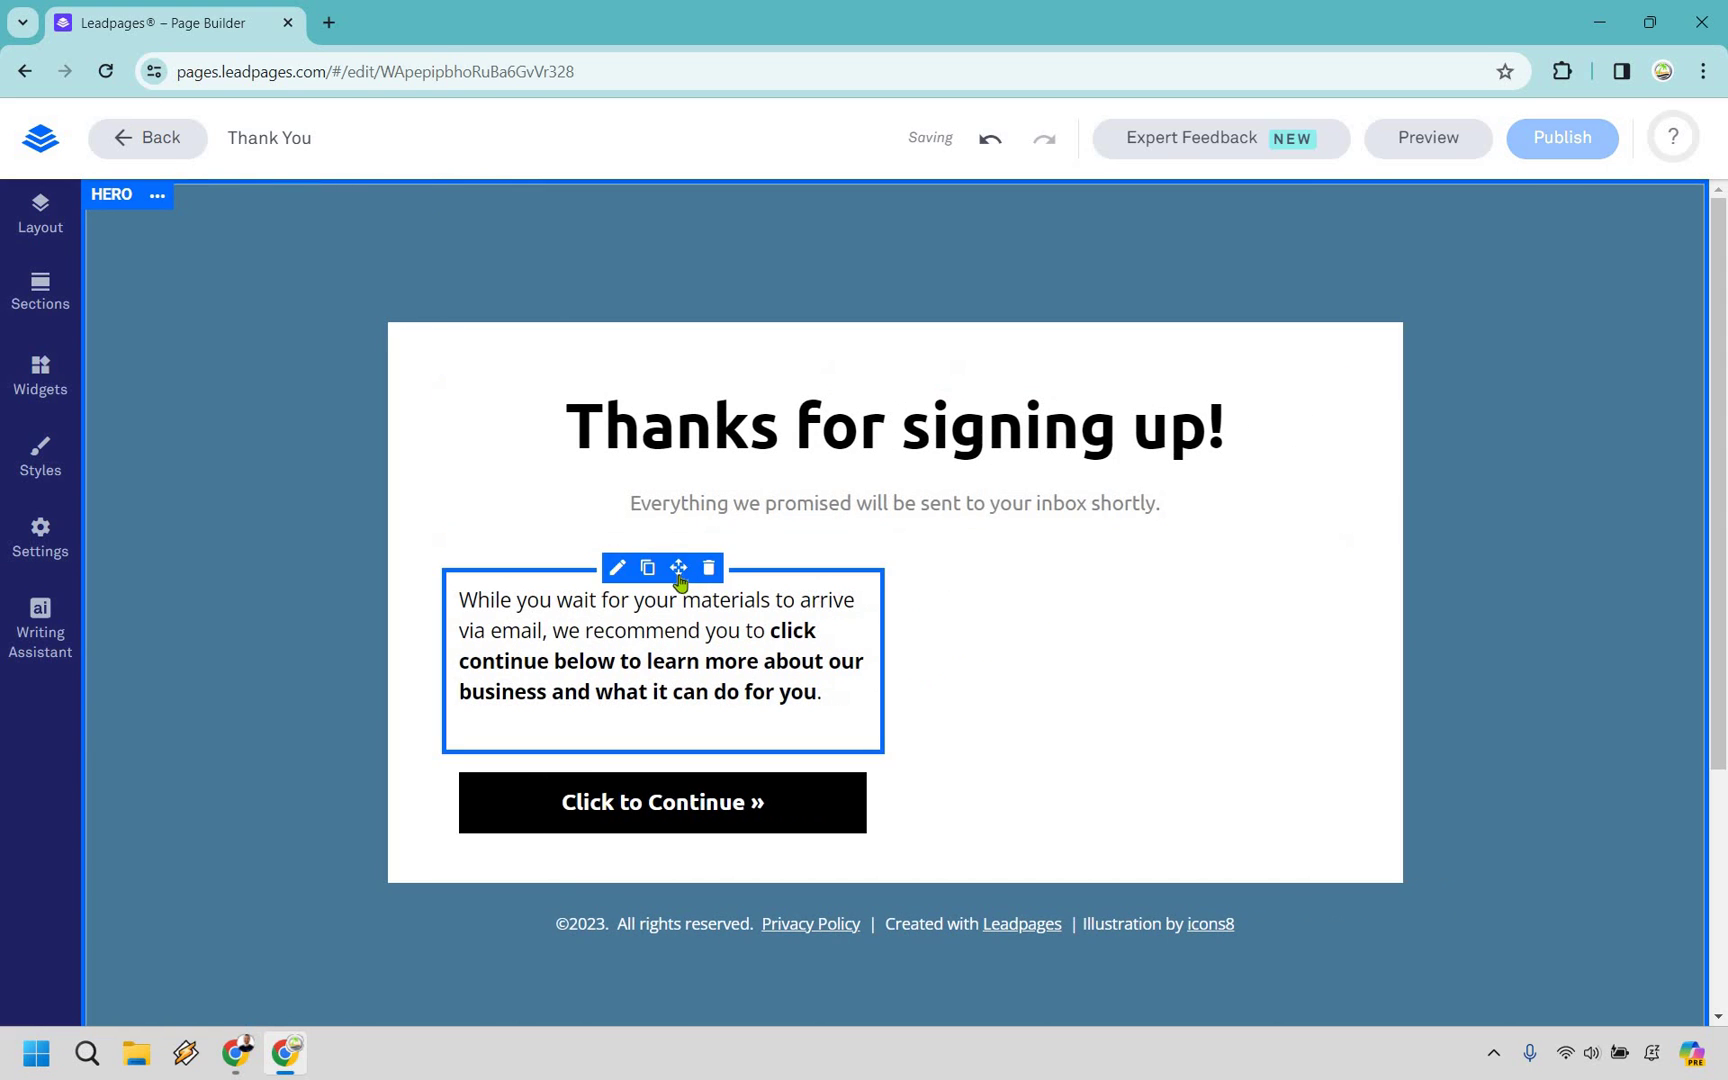
Move the paragraph below the subtitle and the Click to Continue button below it, both full width
drag(680, 578, 617, 733)
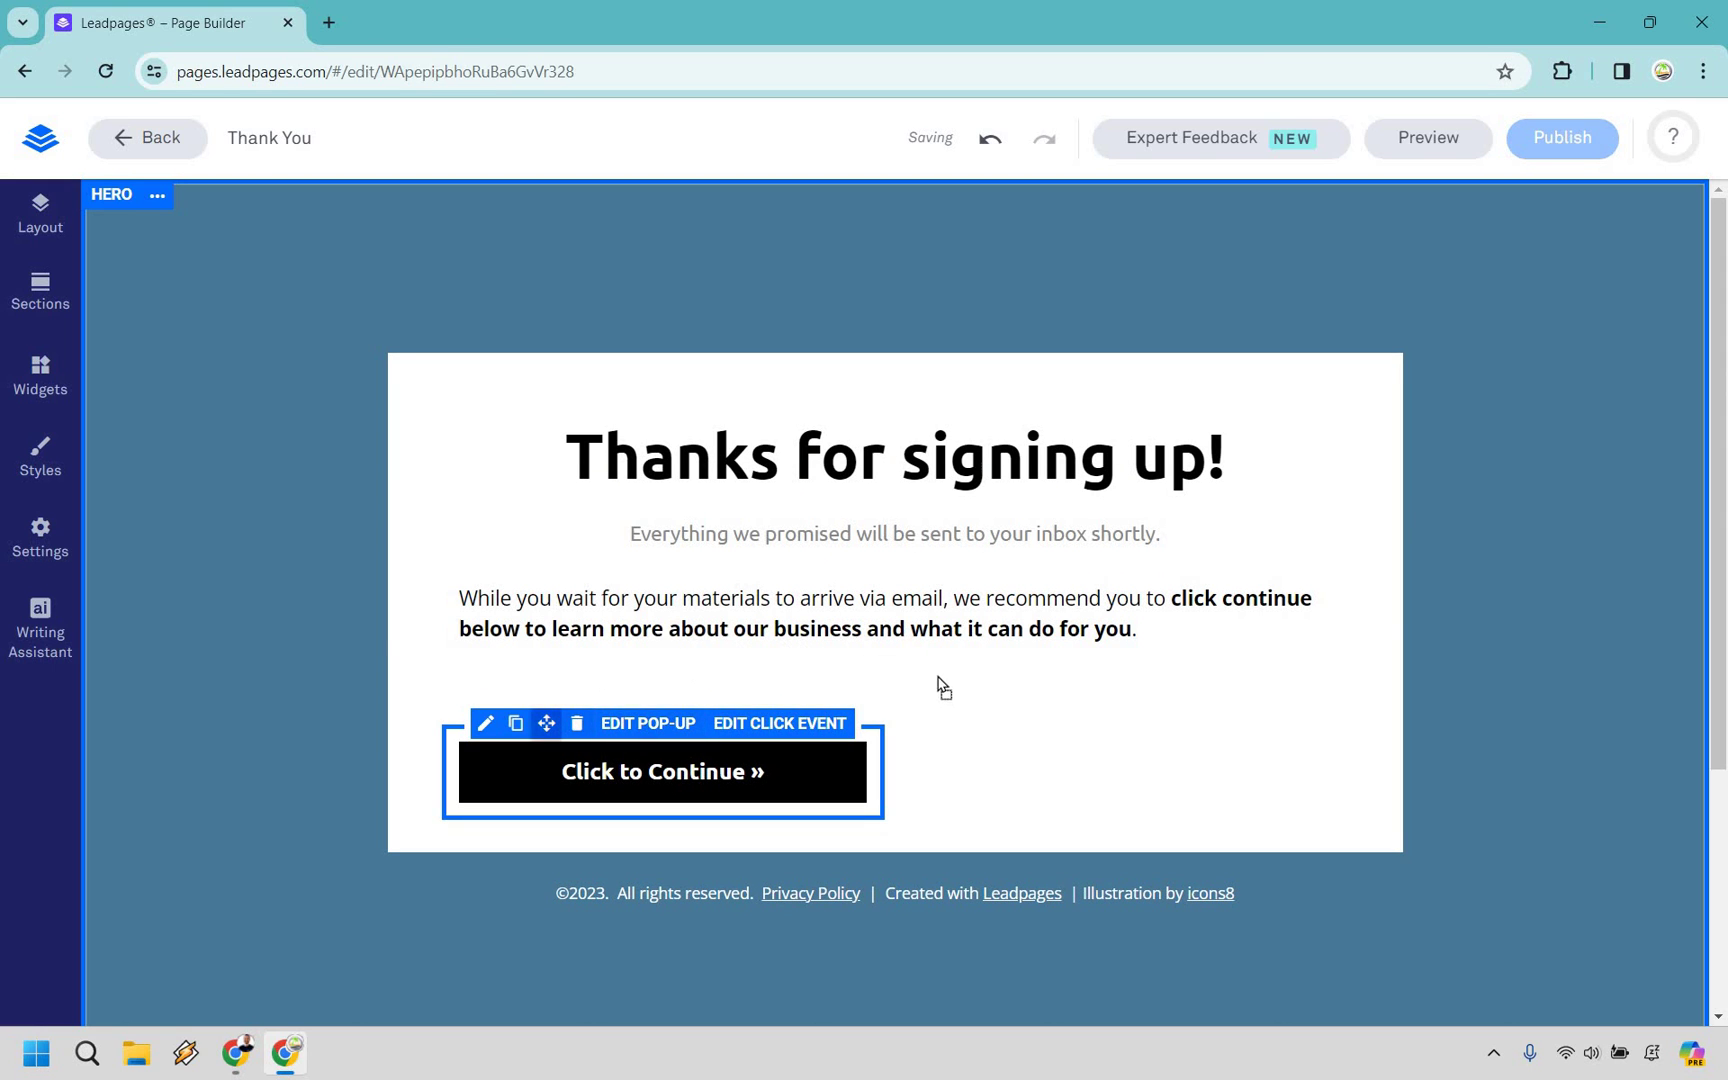
drag(941, 687, 955, 768)
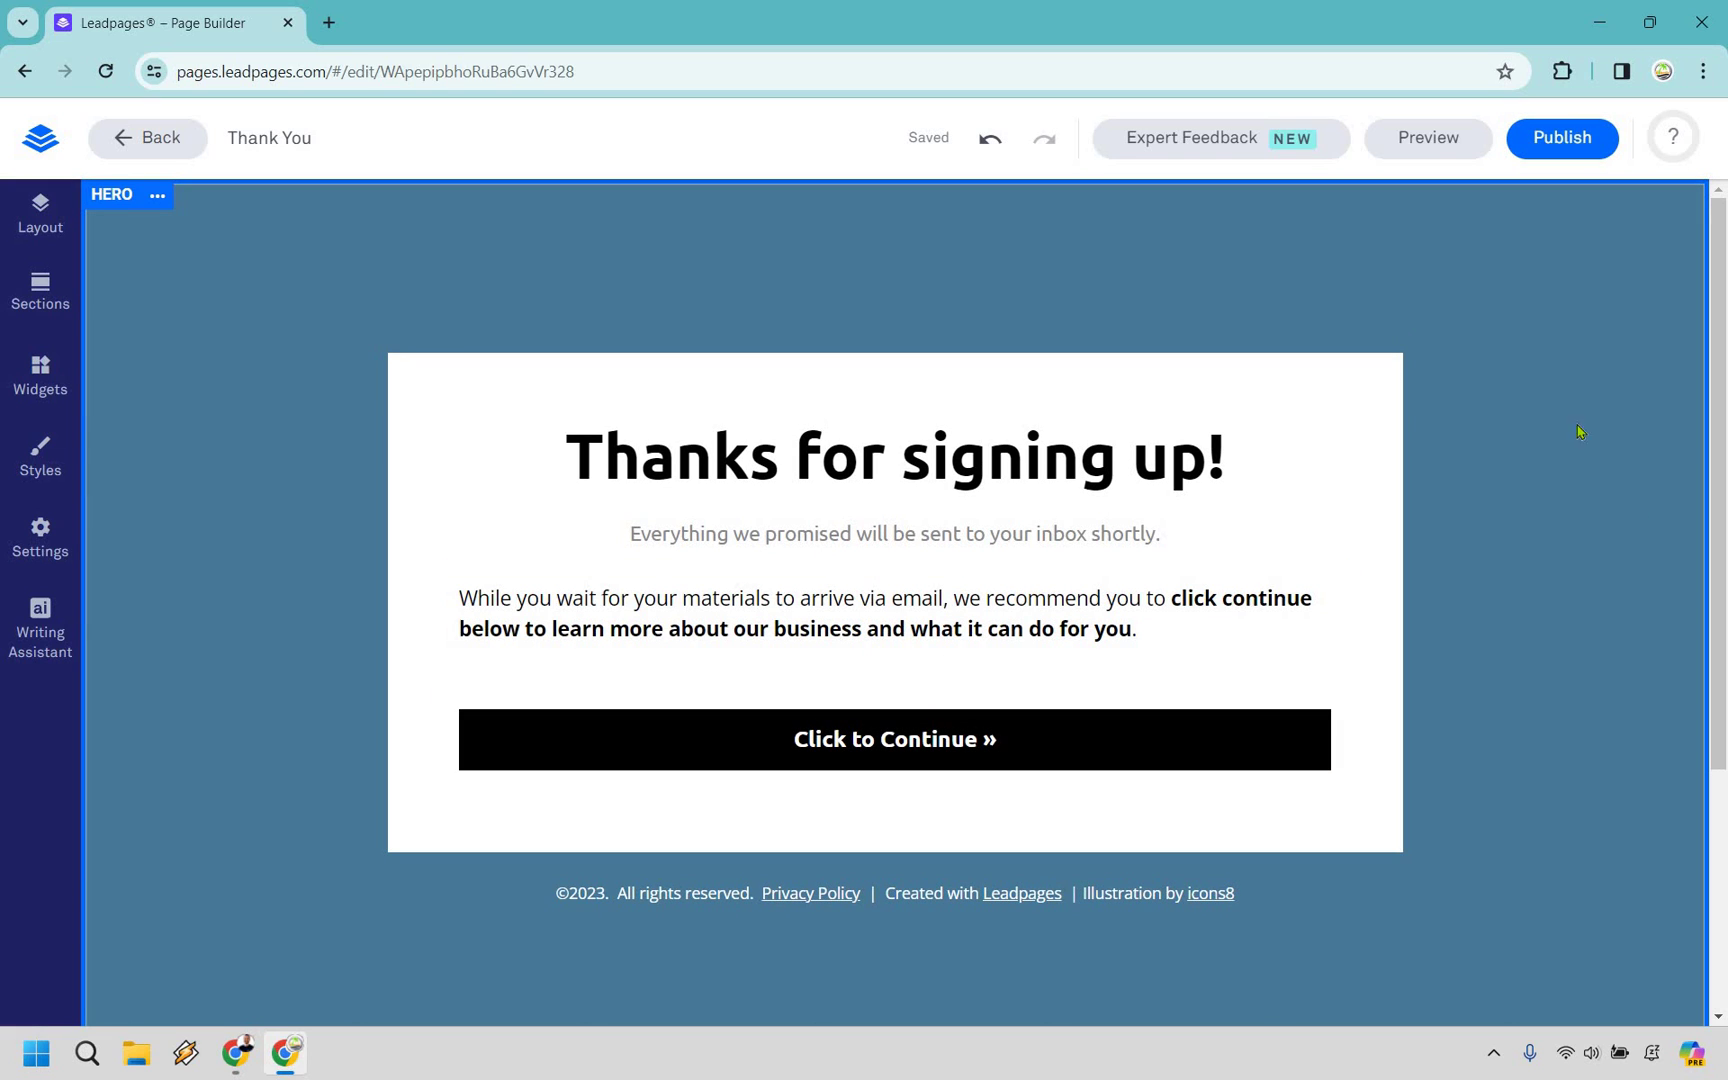
Publish the Thank You page under the 'thank-you' slug and dismiss the confirmation
click(1557, 145)
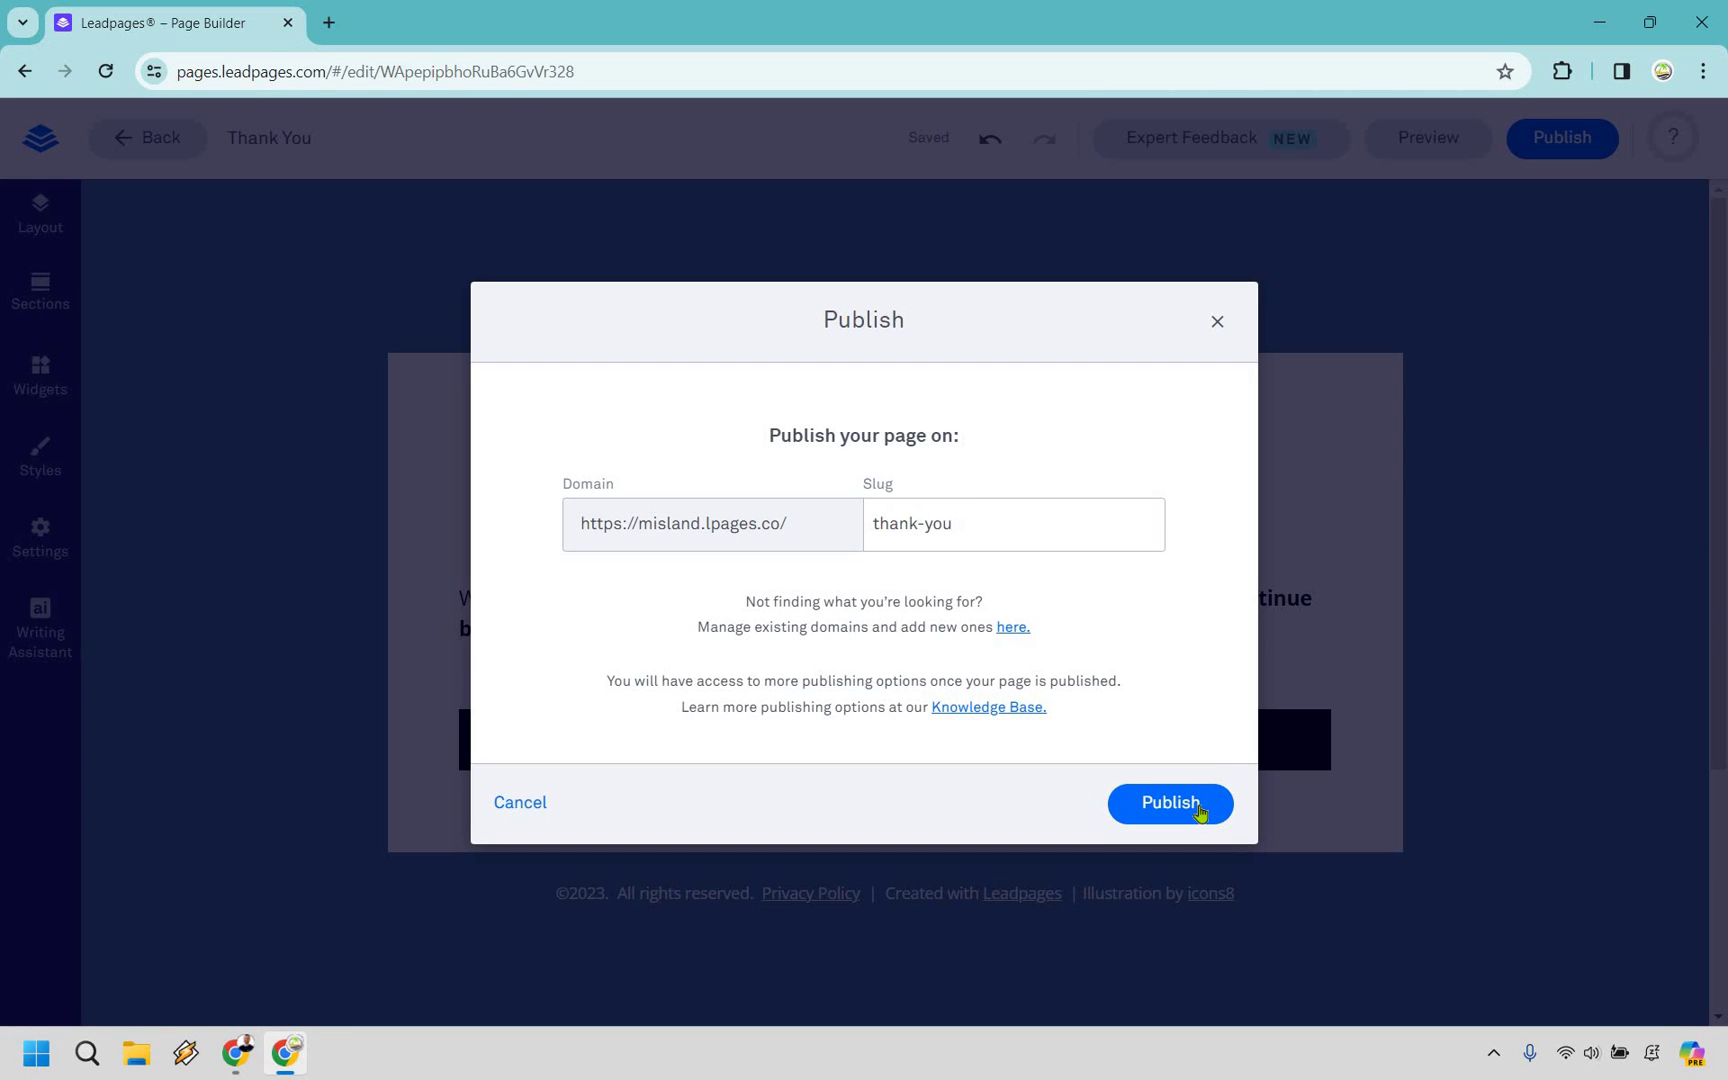
click(1200, 812)
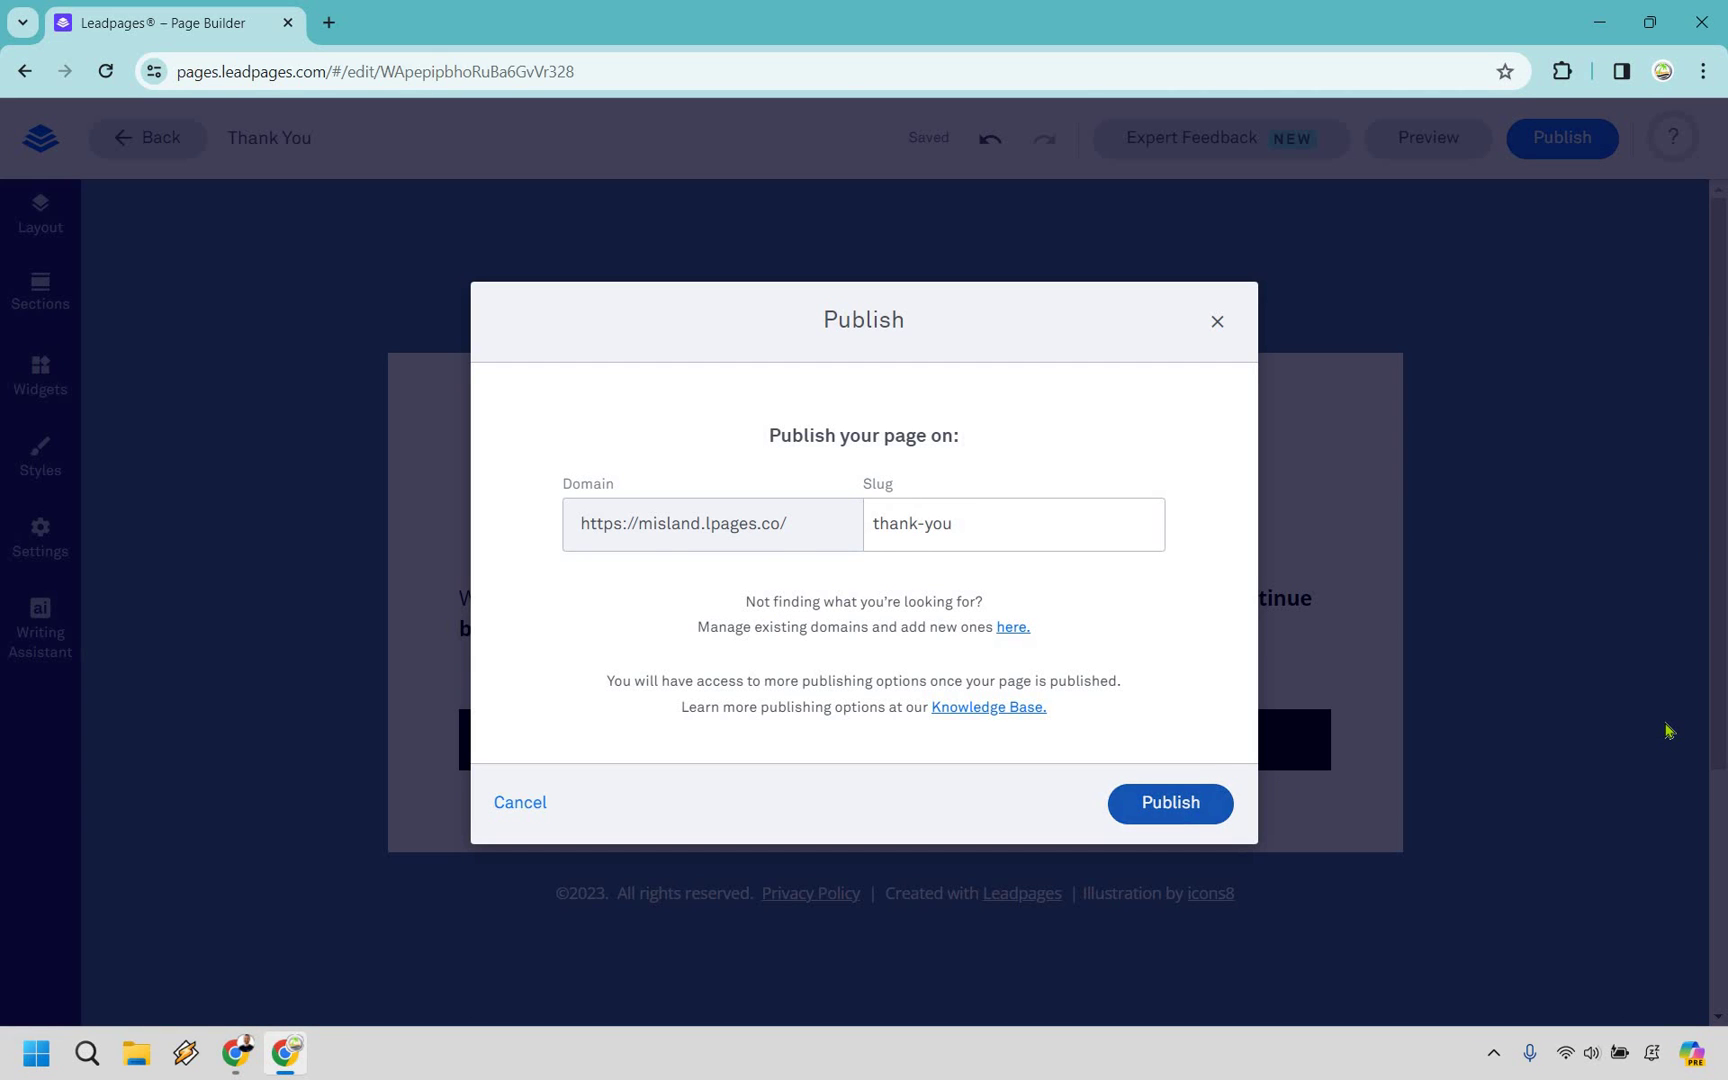
click(1216, 325)
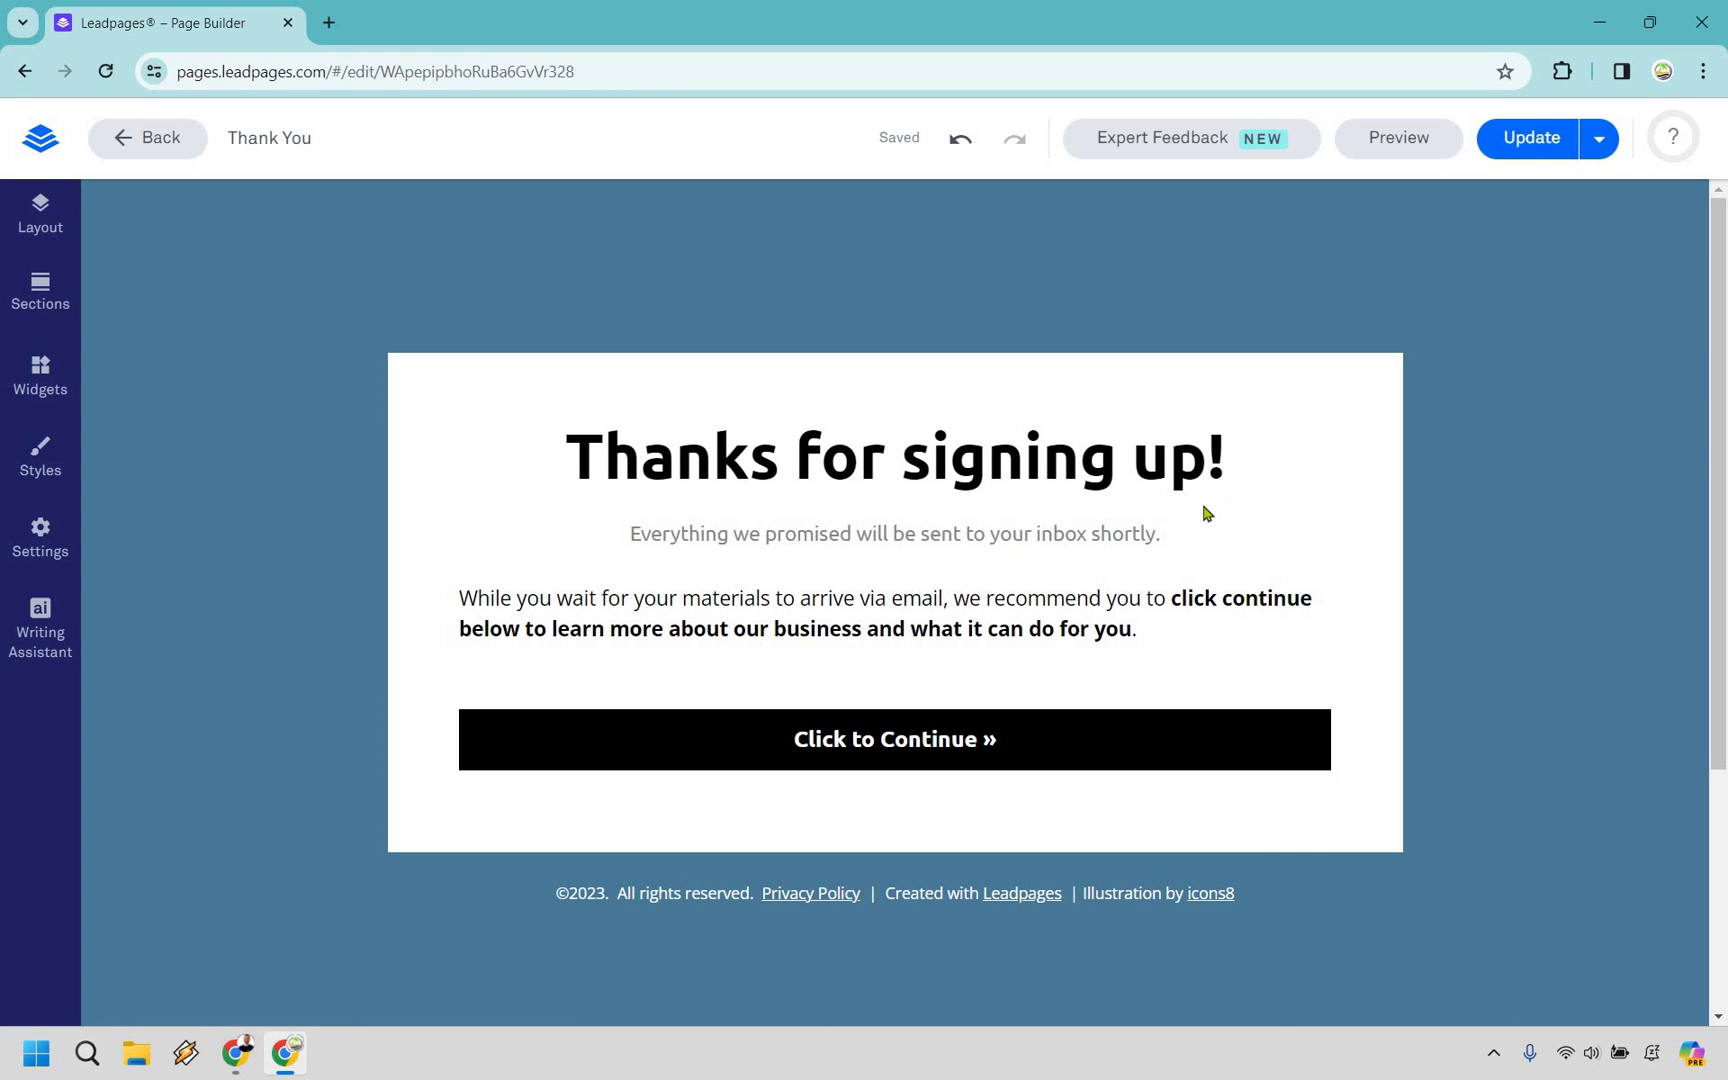
Replace the subtitle with 'Your cheatsheet is being sent to your inbox, but in the meantime...'
click(654, 541)
key(ctrl+a)
text(Your cheatsheet is being sent to your inbox, but in the meantime...)
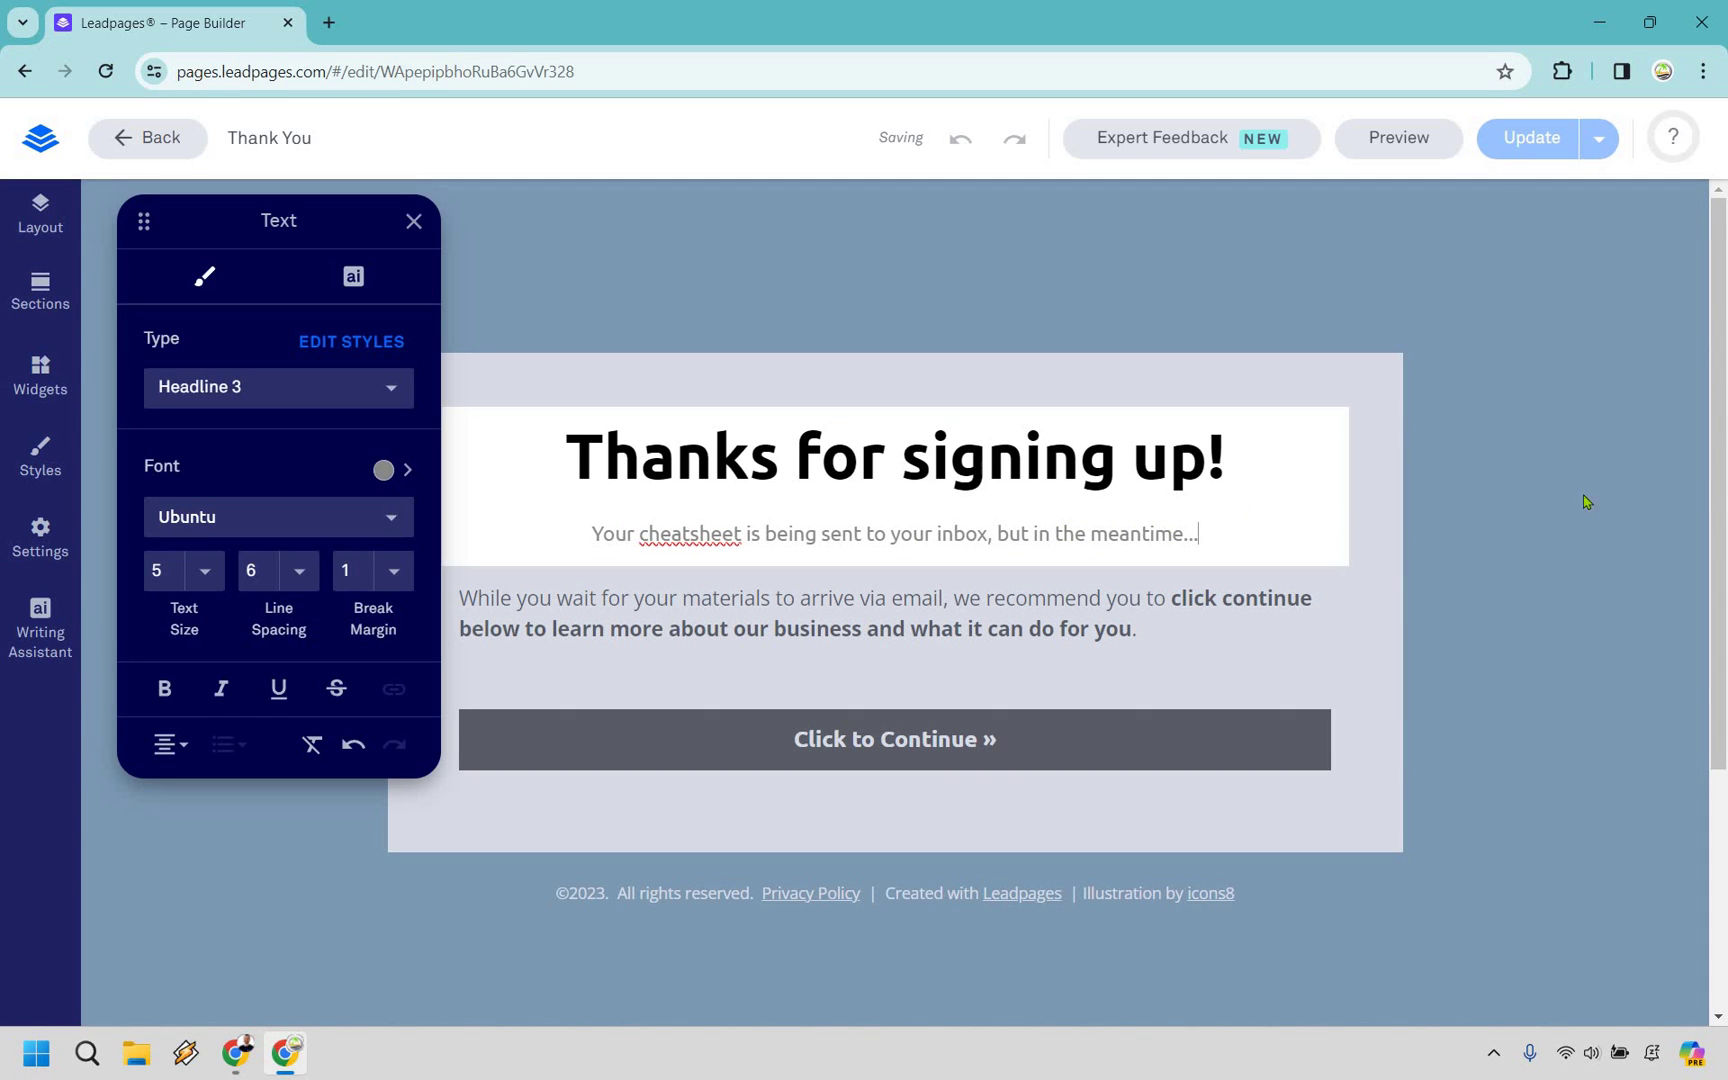
click(1666, 486)
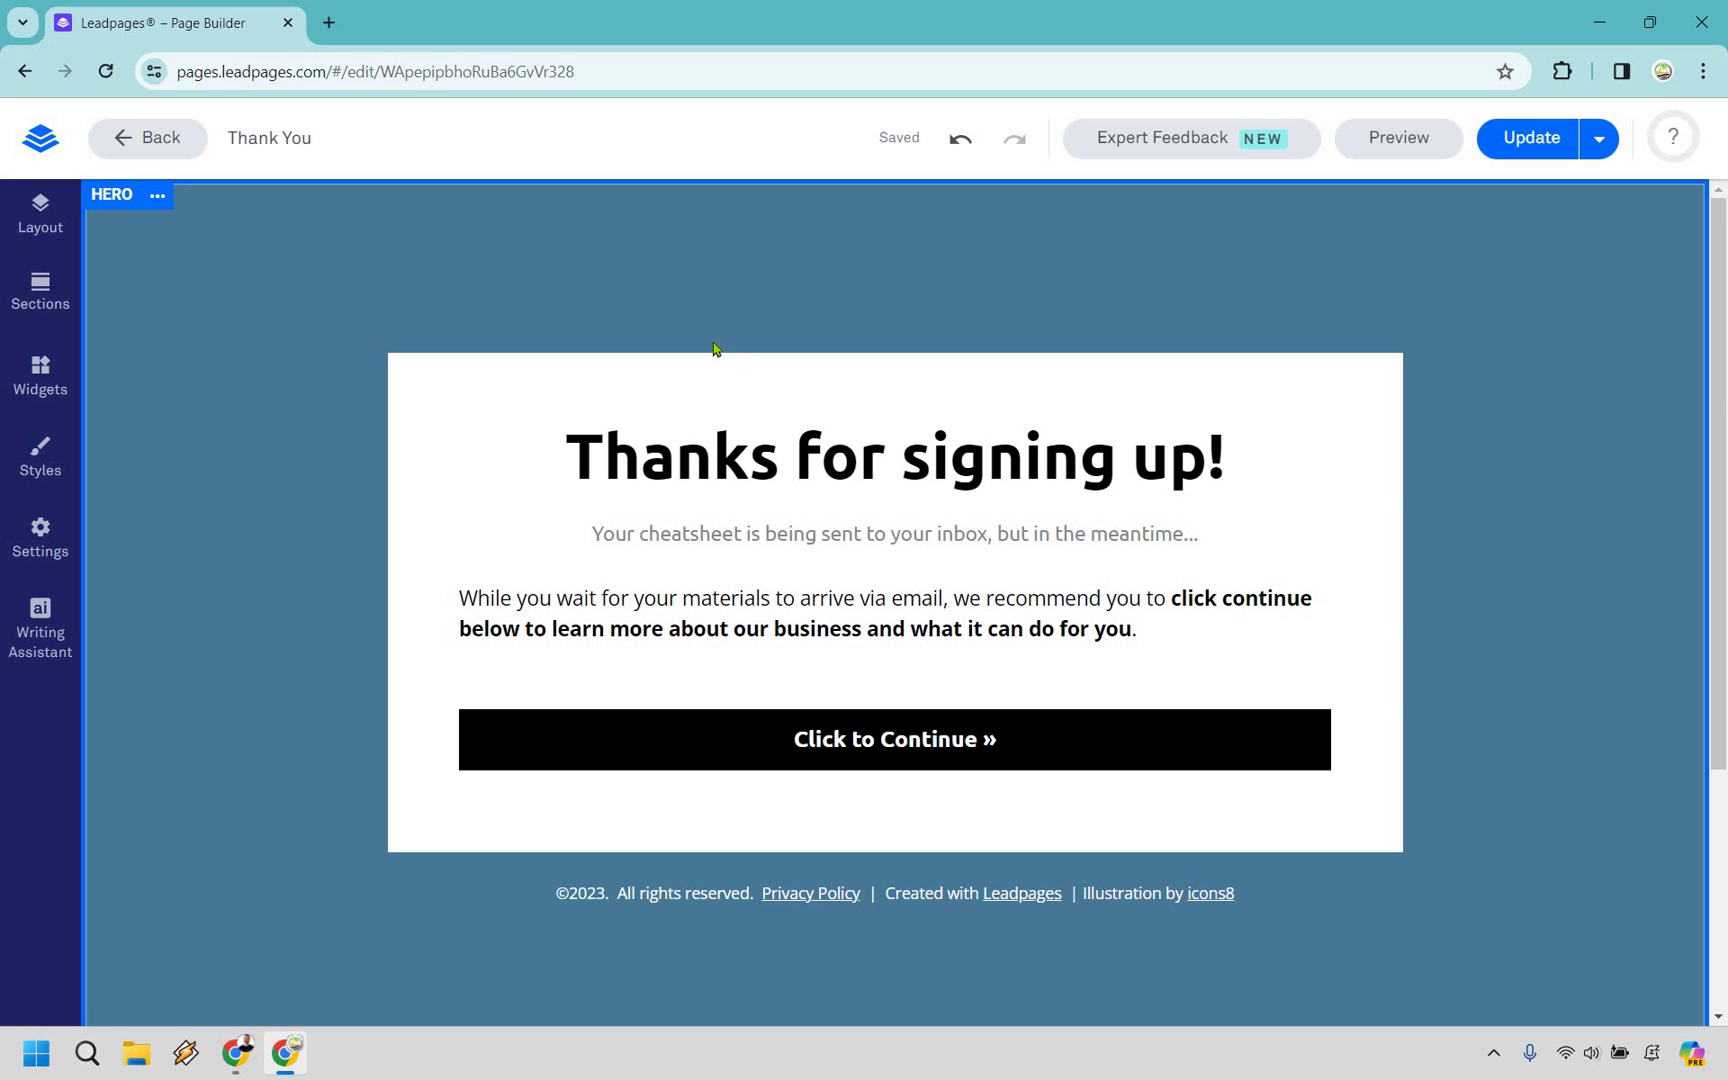
Return to the Landing Pages list and open the Free Cheatsheet page in the builder
click(170, 150)
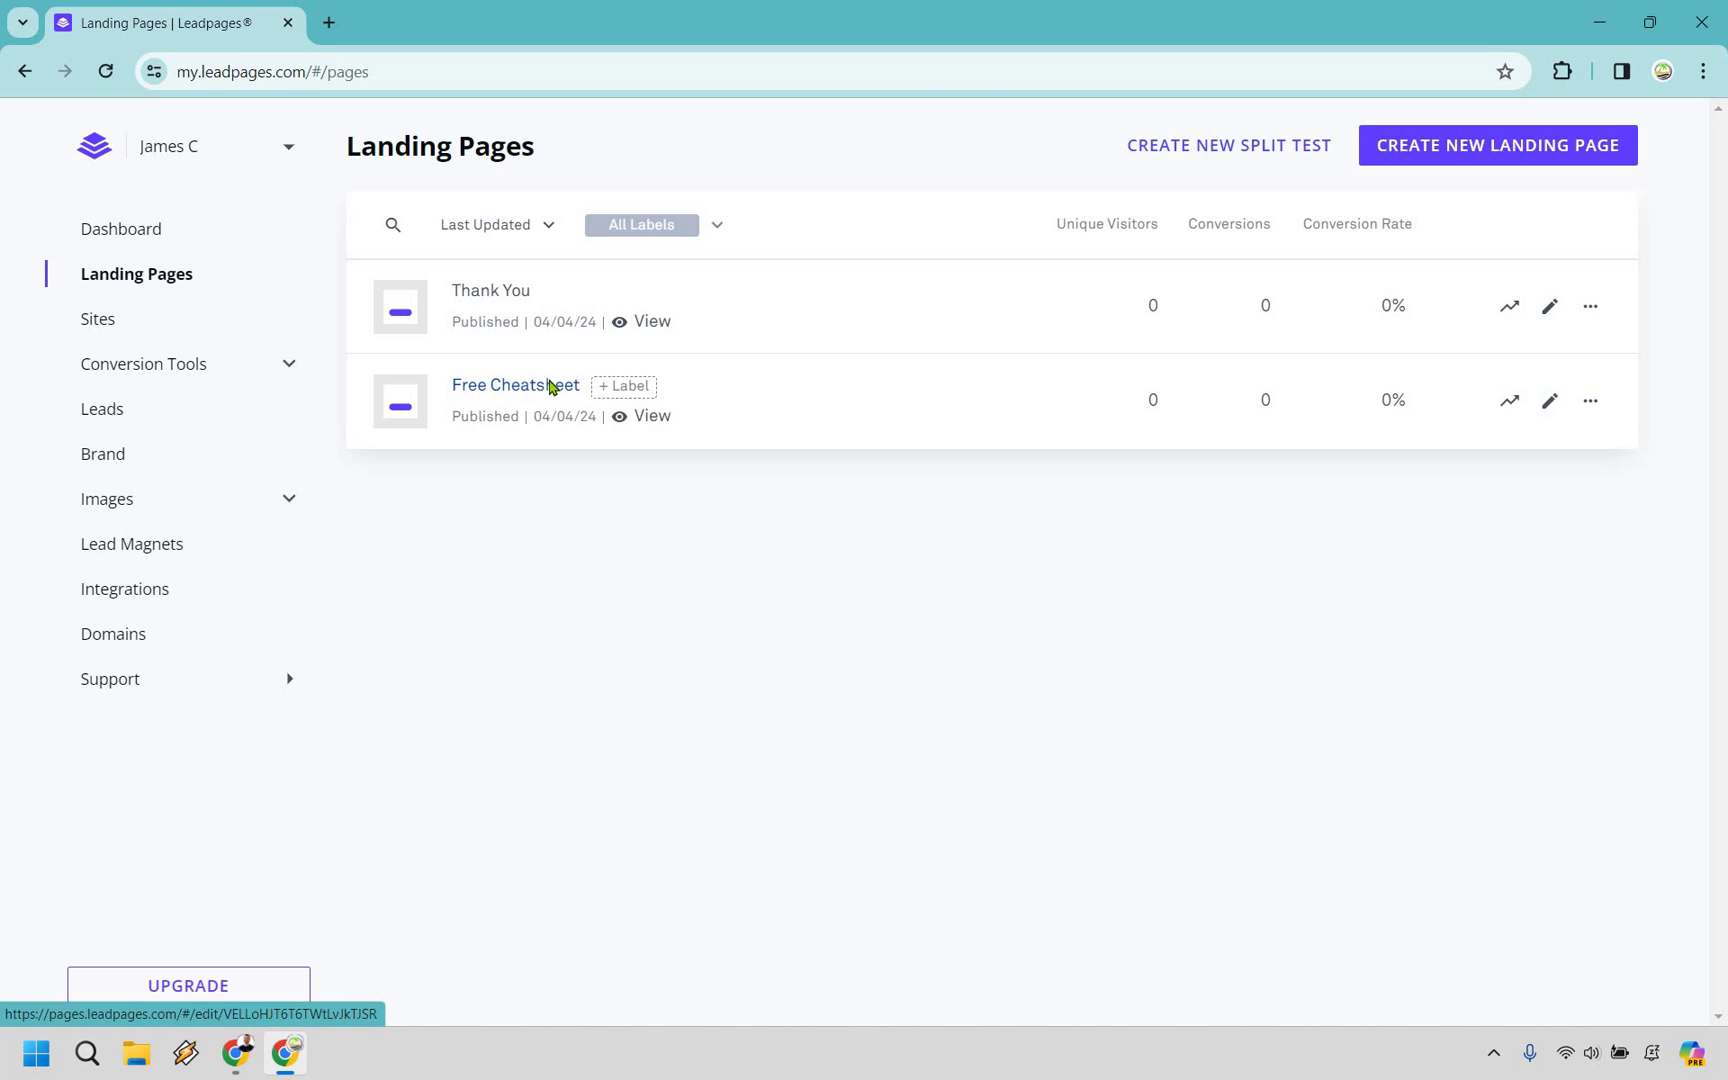
click(550, 387)
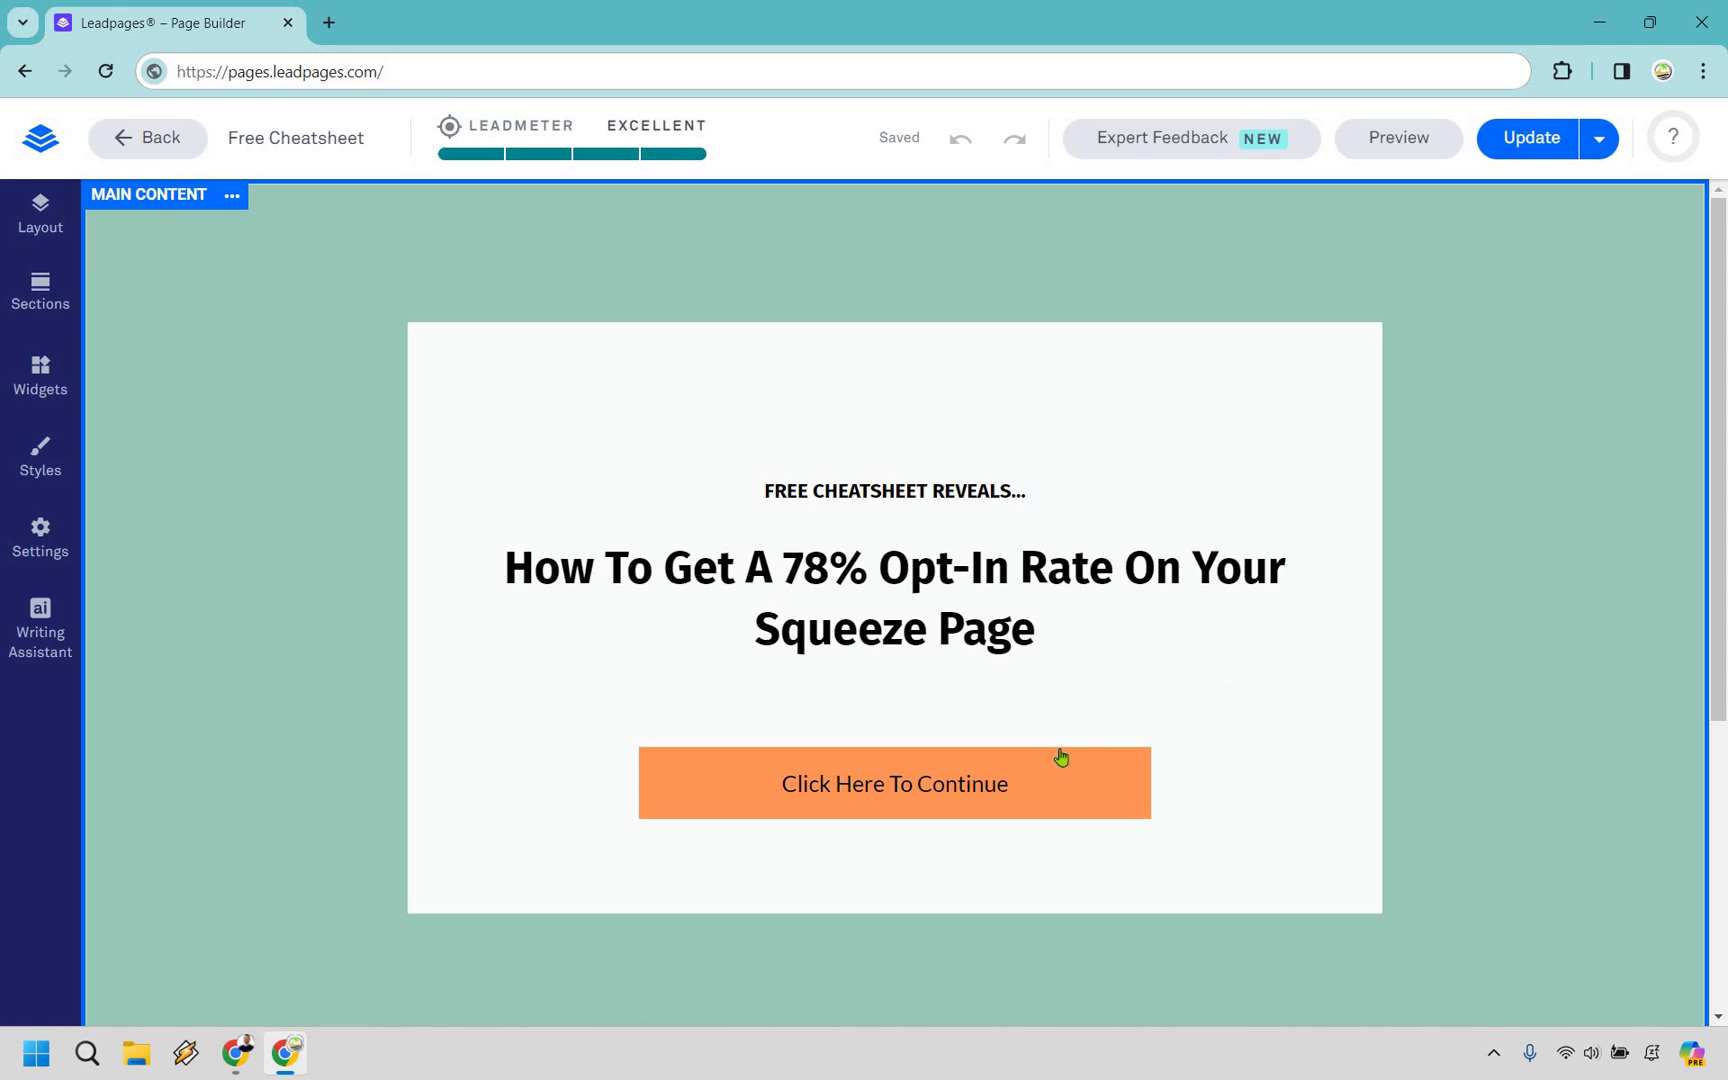
Set the Click Here To Continue pop-up form's after-submit action to the Thank You landing page
click(912, 776)
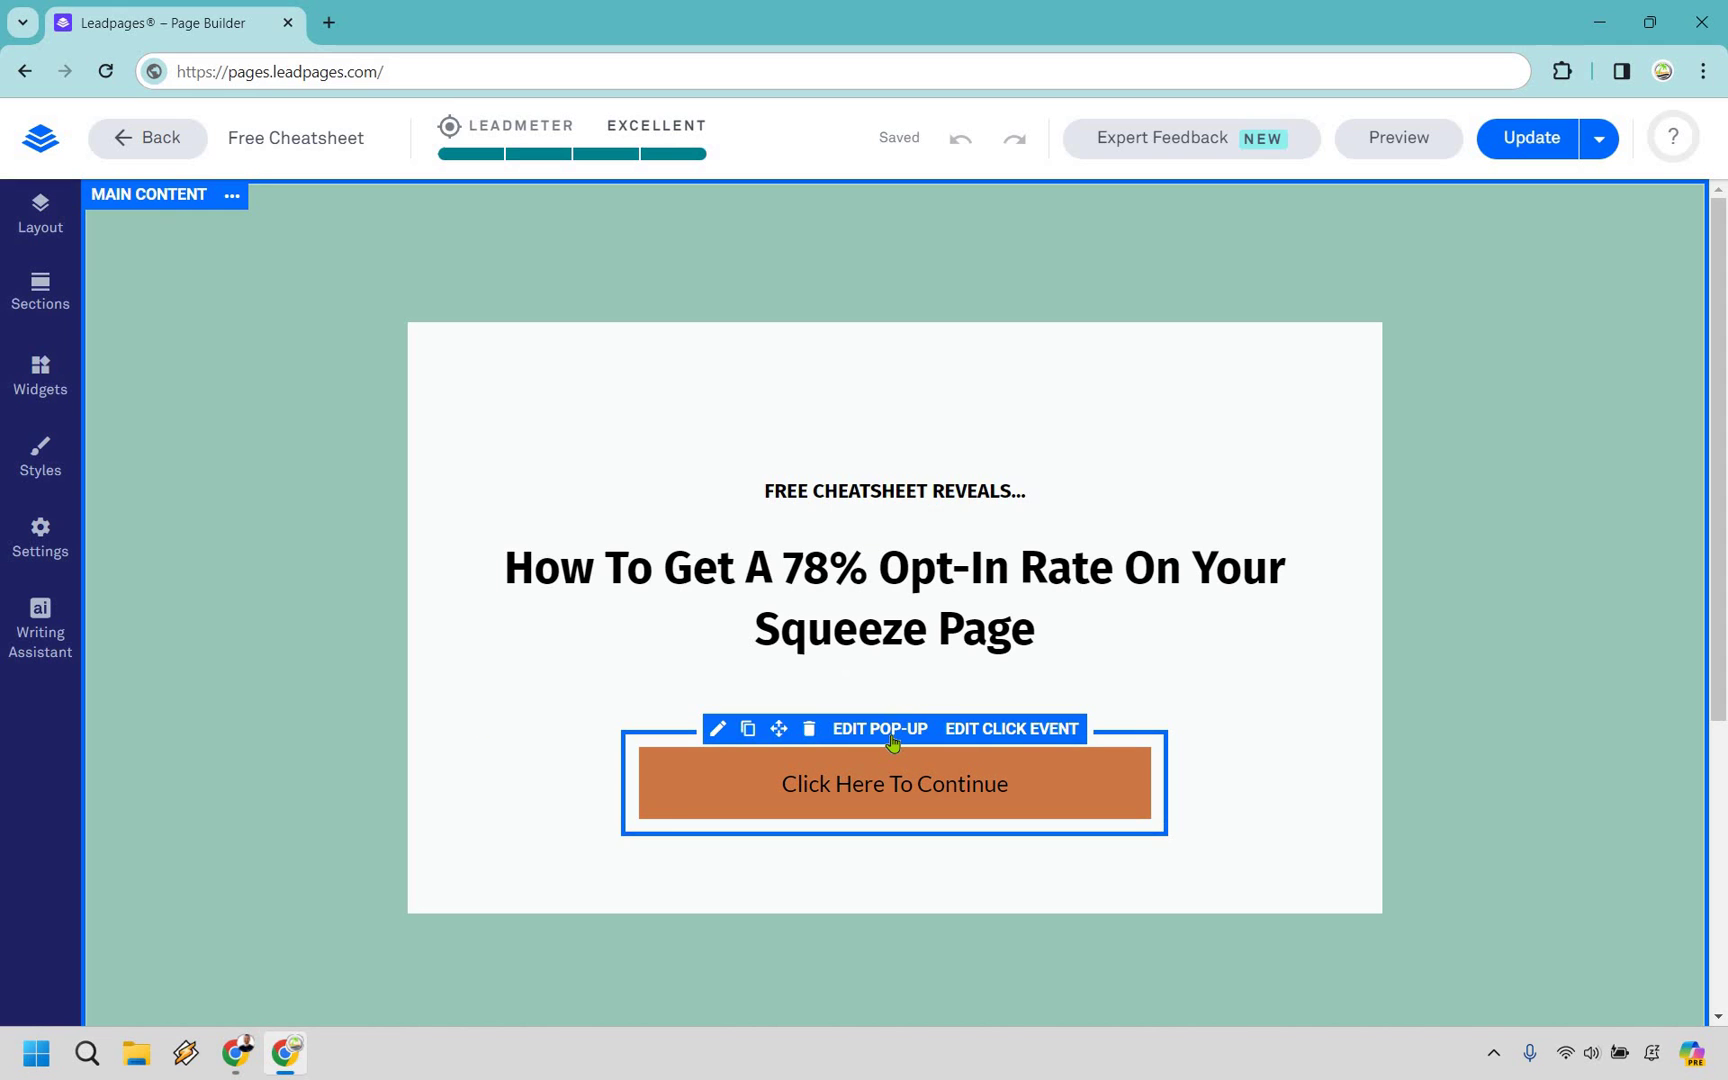
click(891, 733)
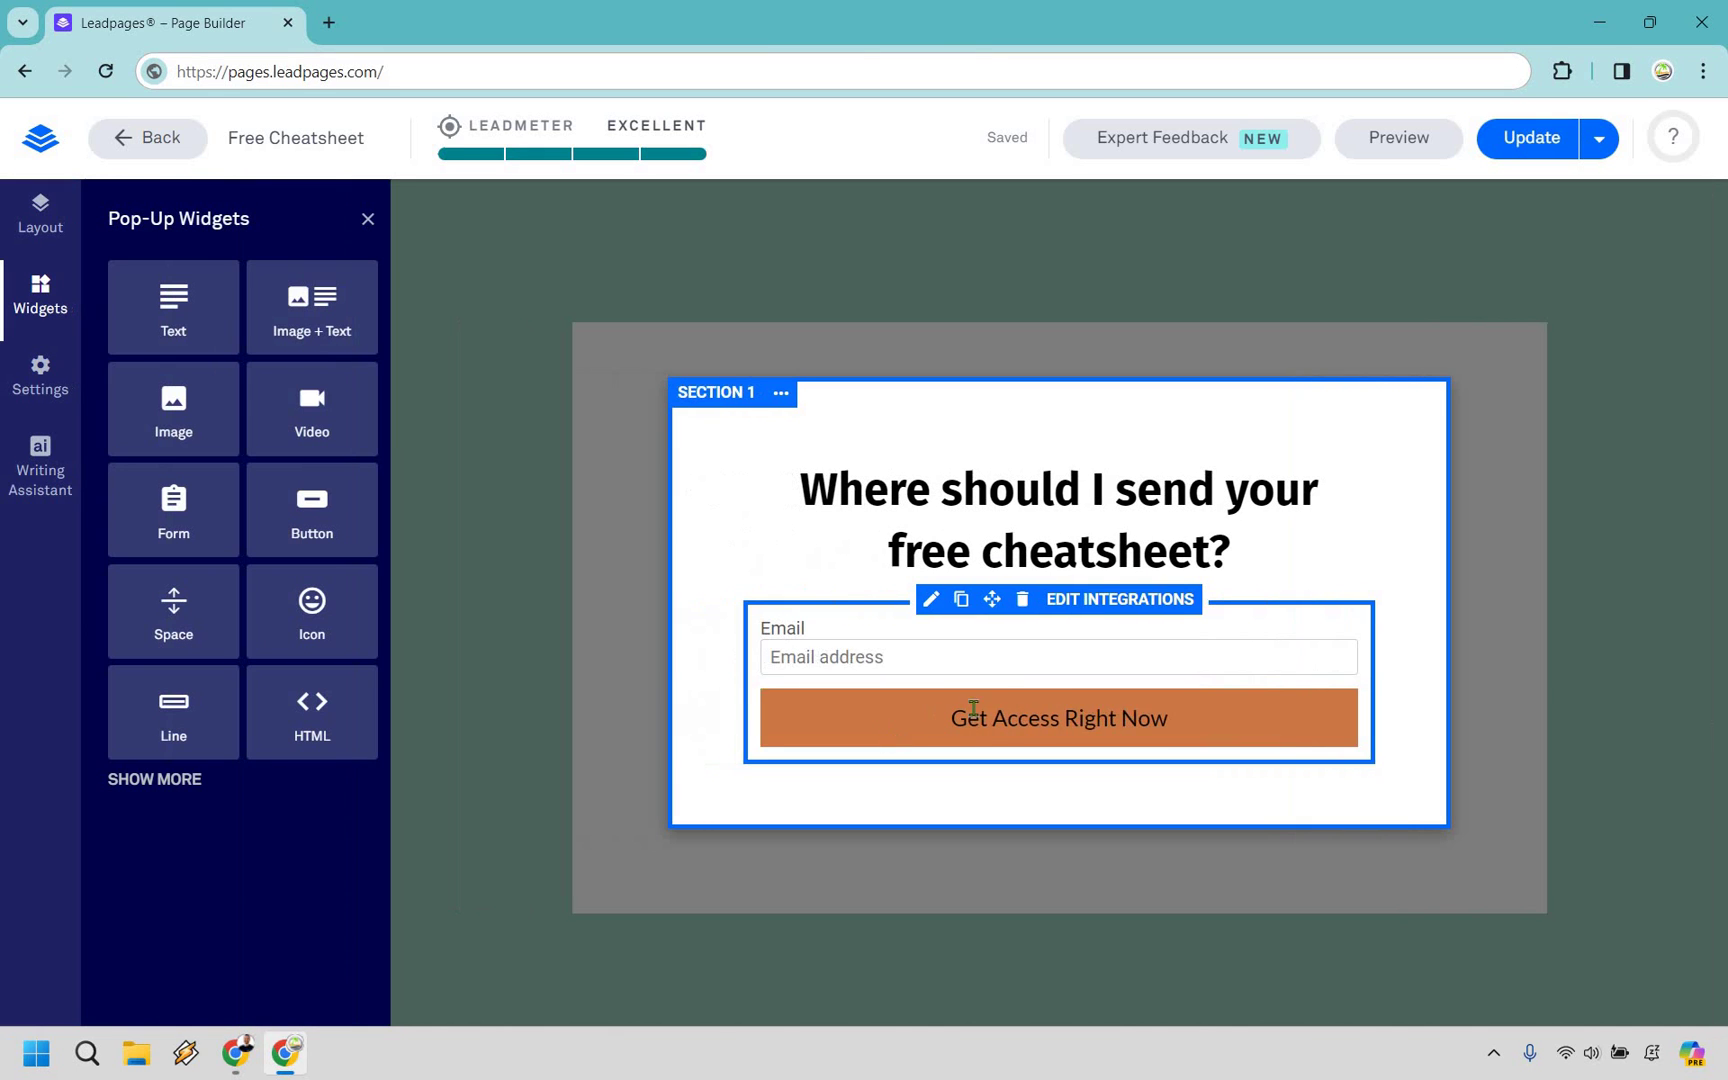
click(1106, 603)
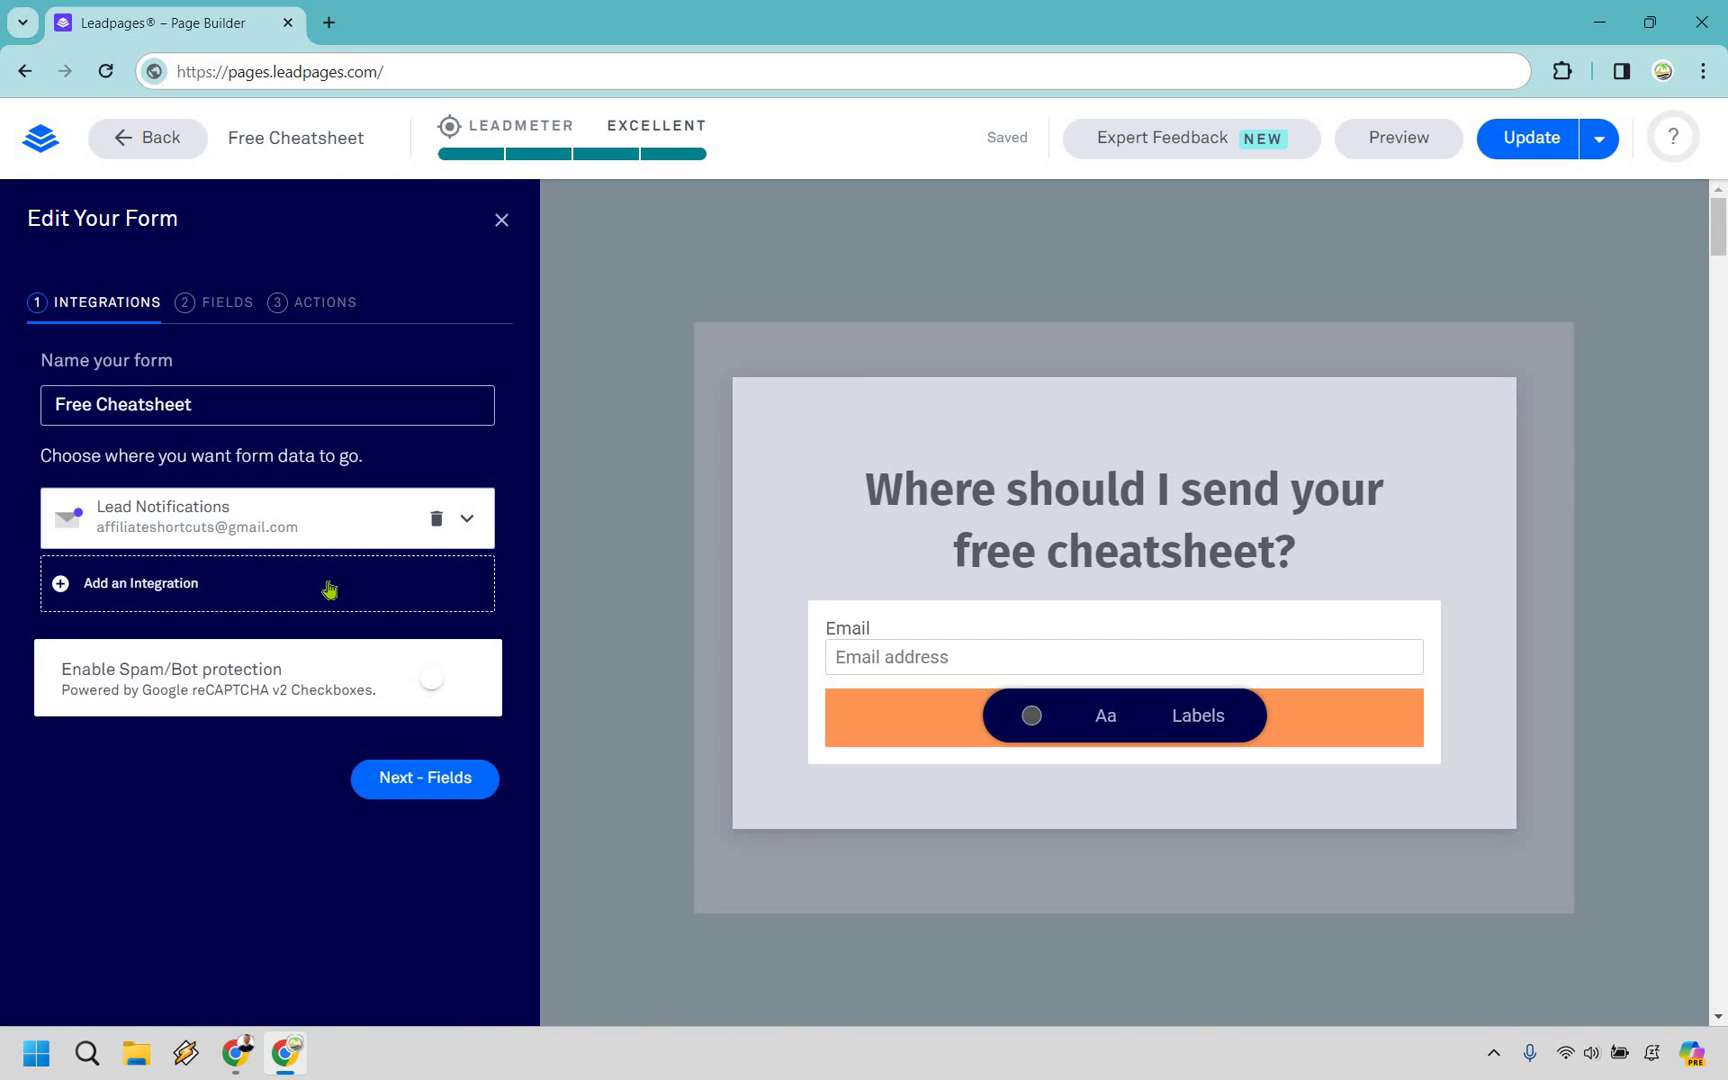
click(323, 302)
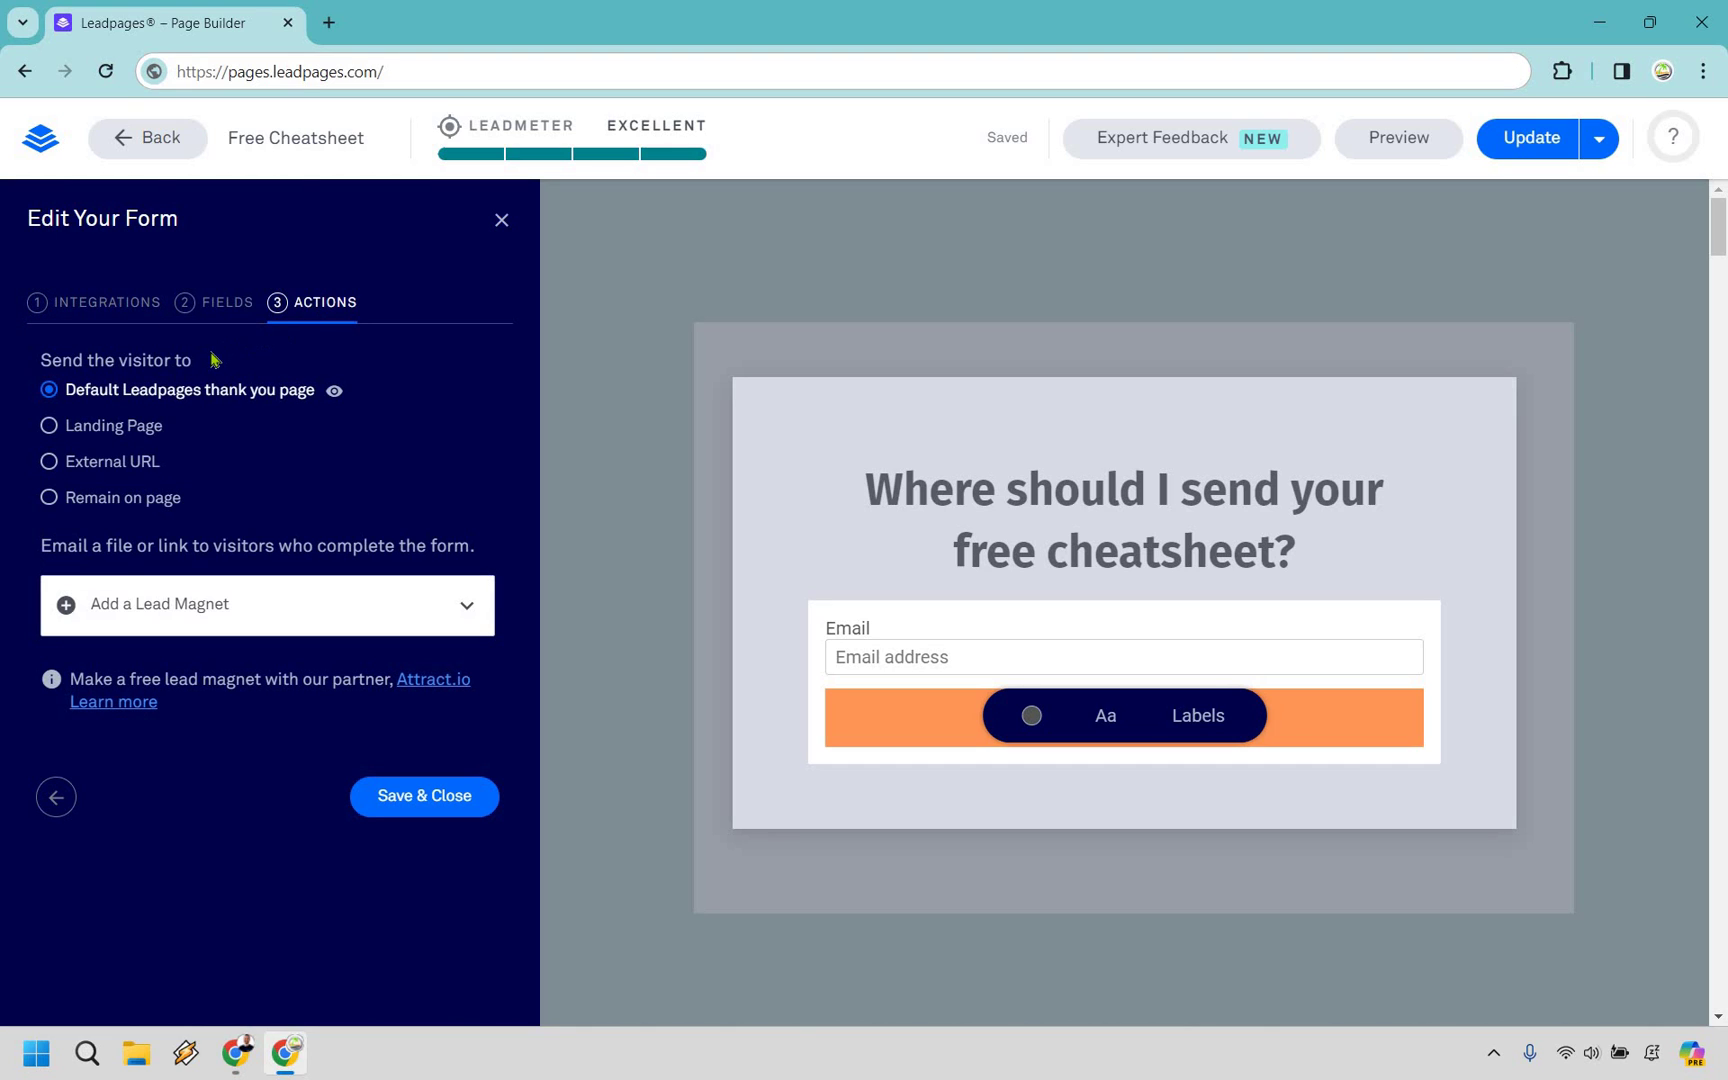
click(125, 433)
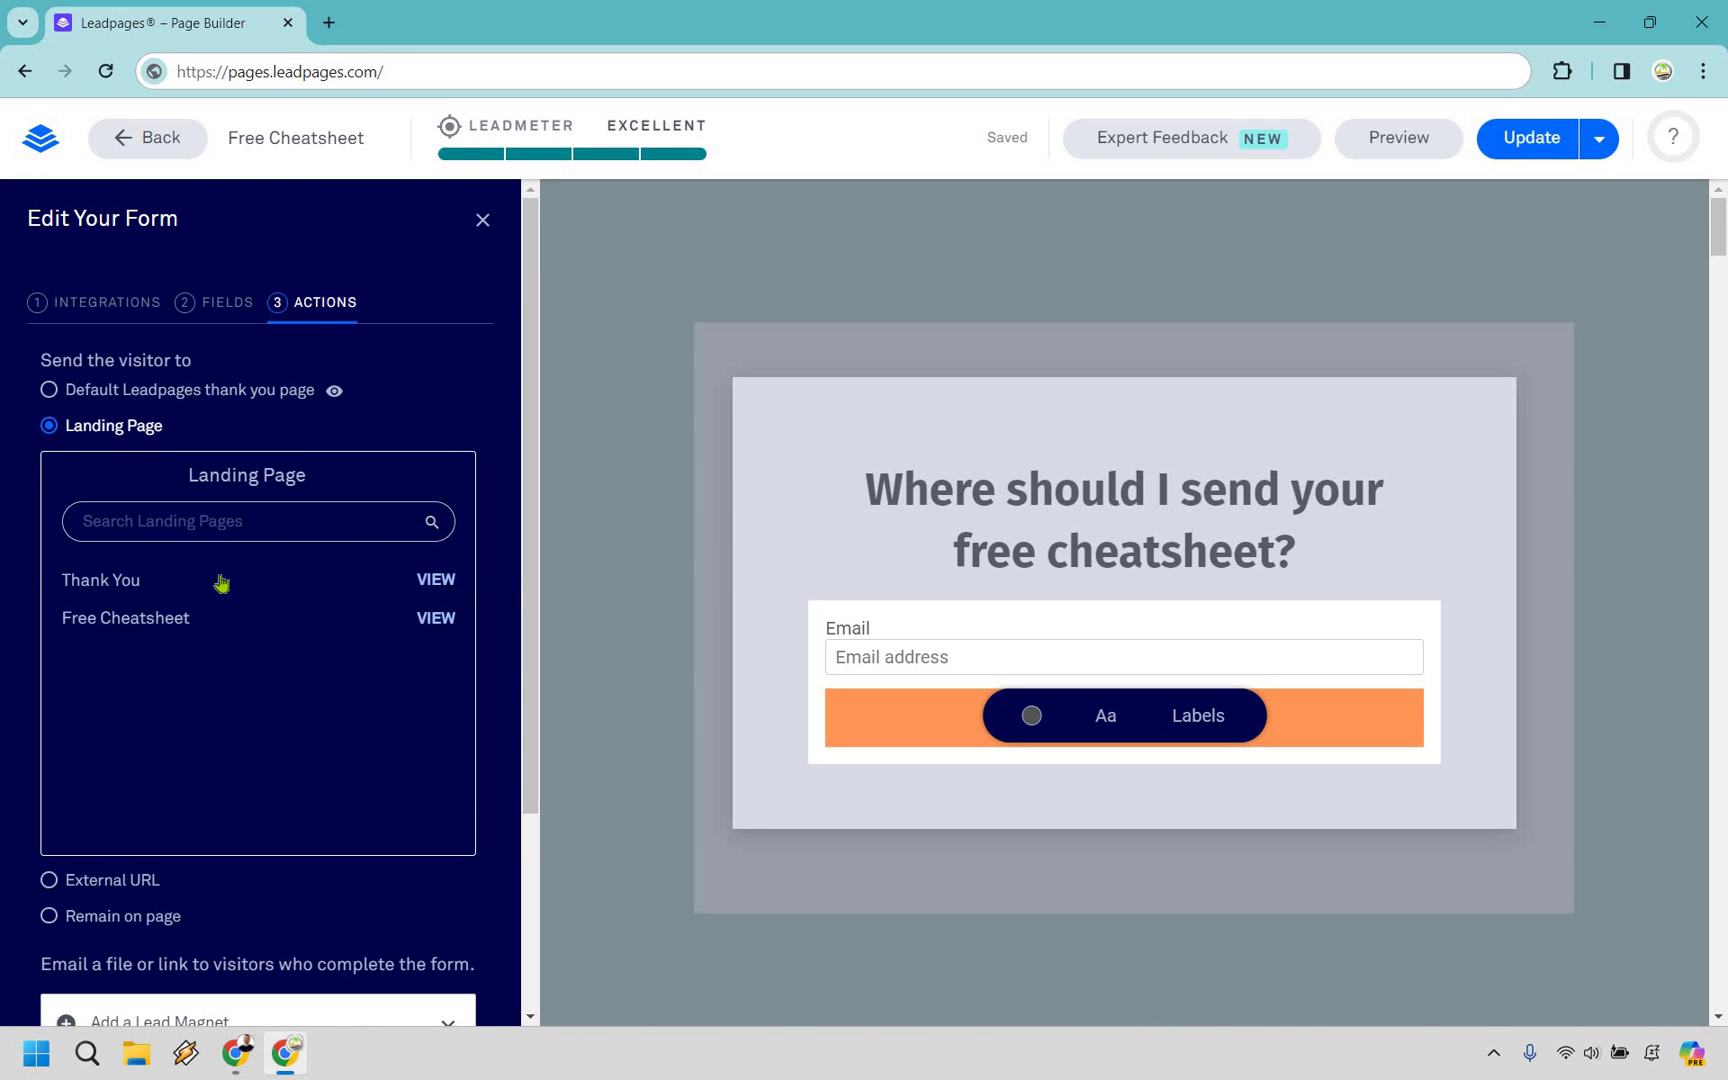
click(88, 584)
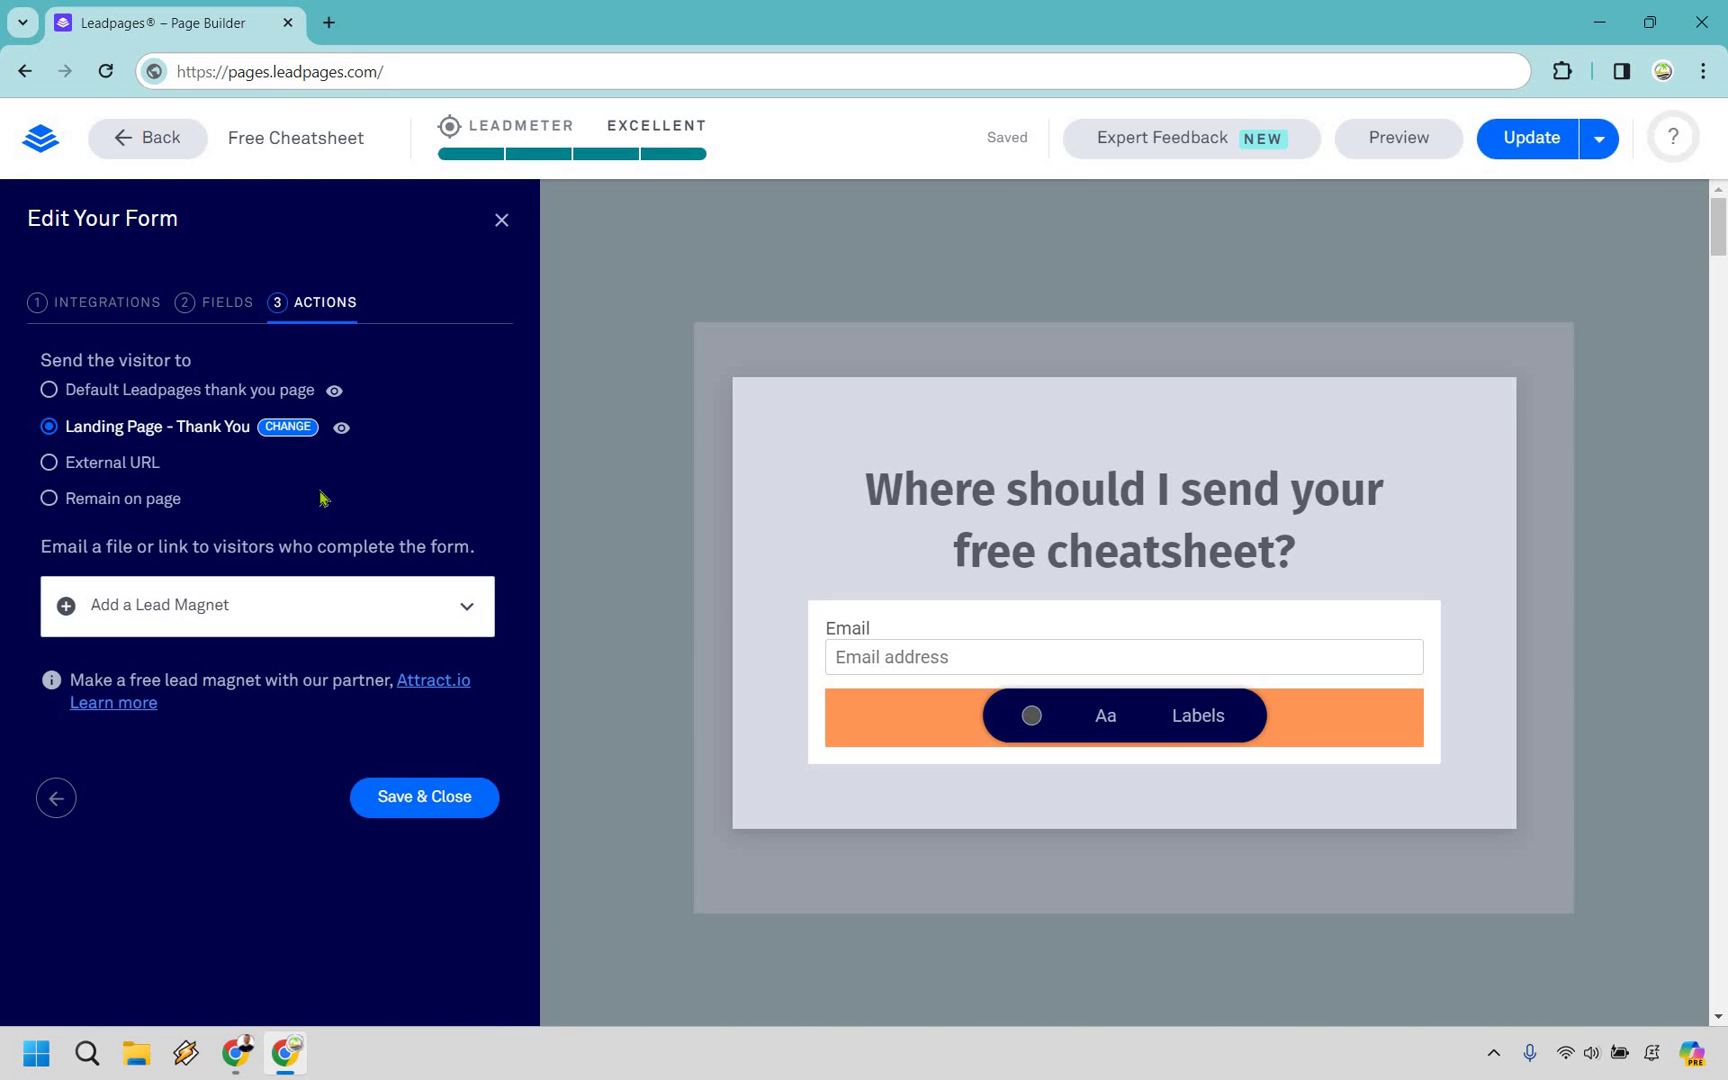
Update the Free Cheatsheet page and view the live version in a new tab
click(1535, 148)
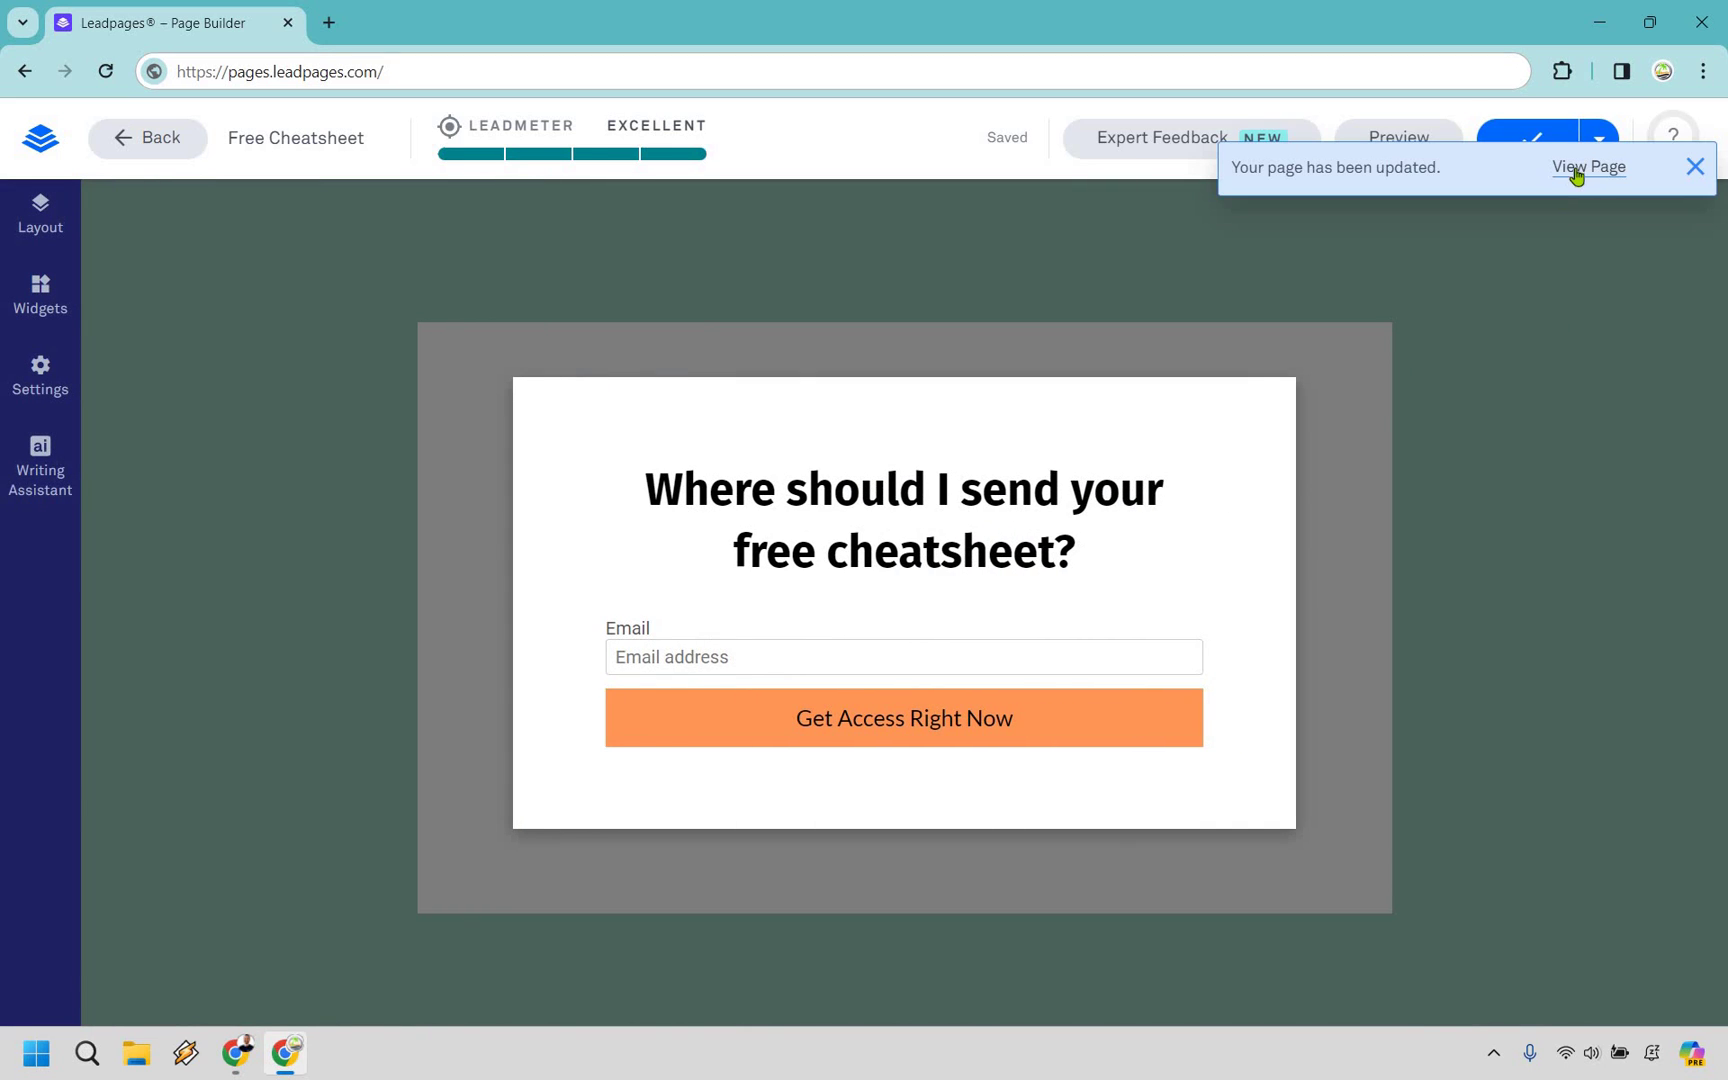
click(1576, 170)
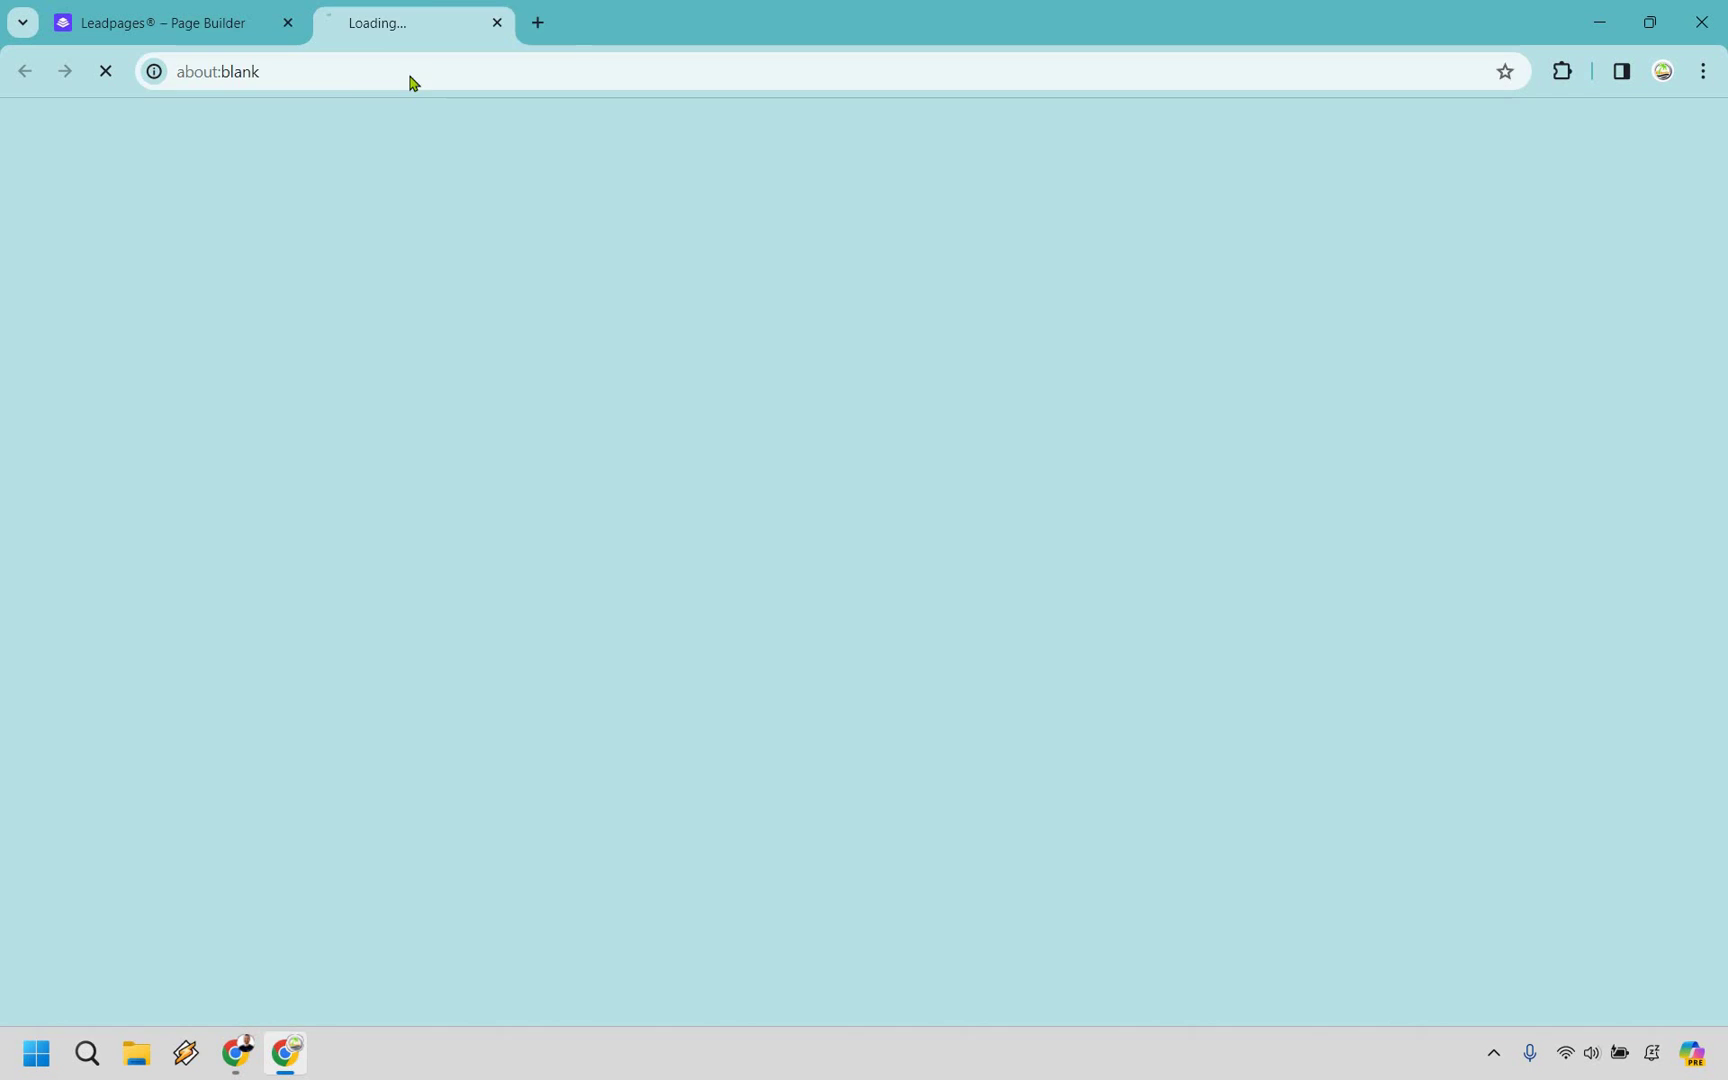